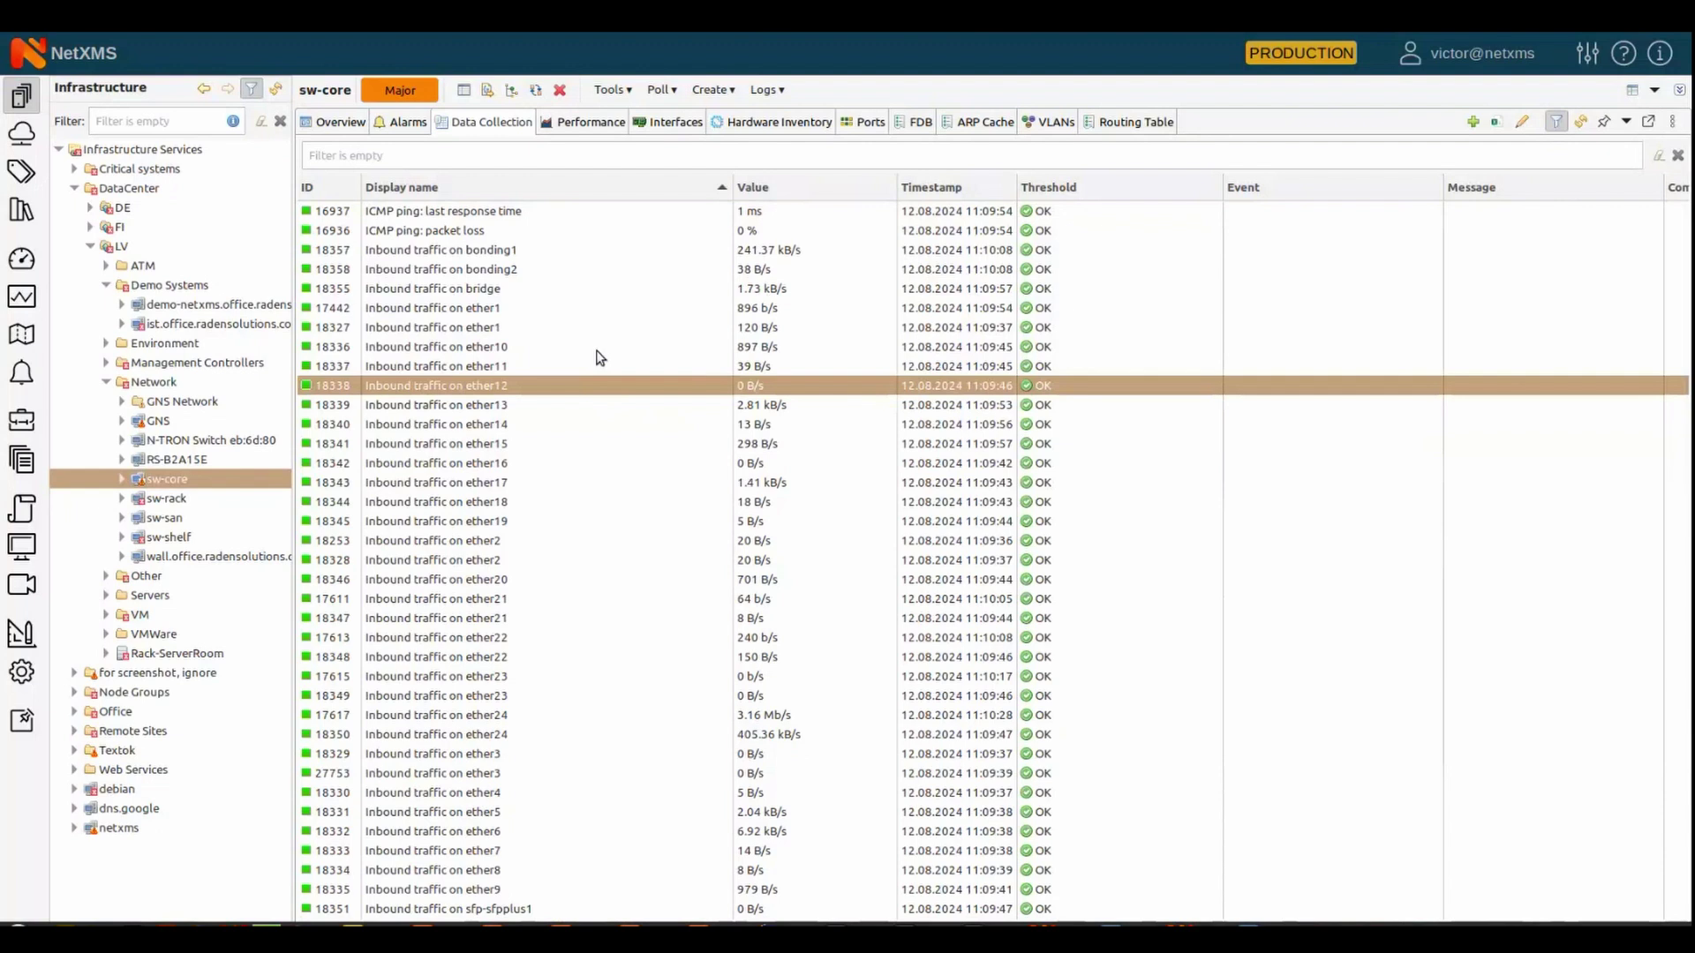
# Switch sw-core's metric list to configuration columns and narrow the Metric and Thresholds columns
pyautogui.click(1520, 124)
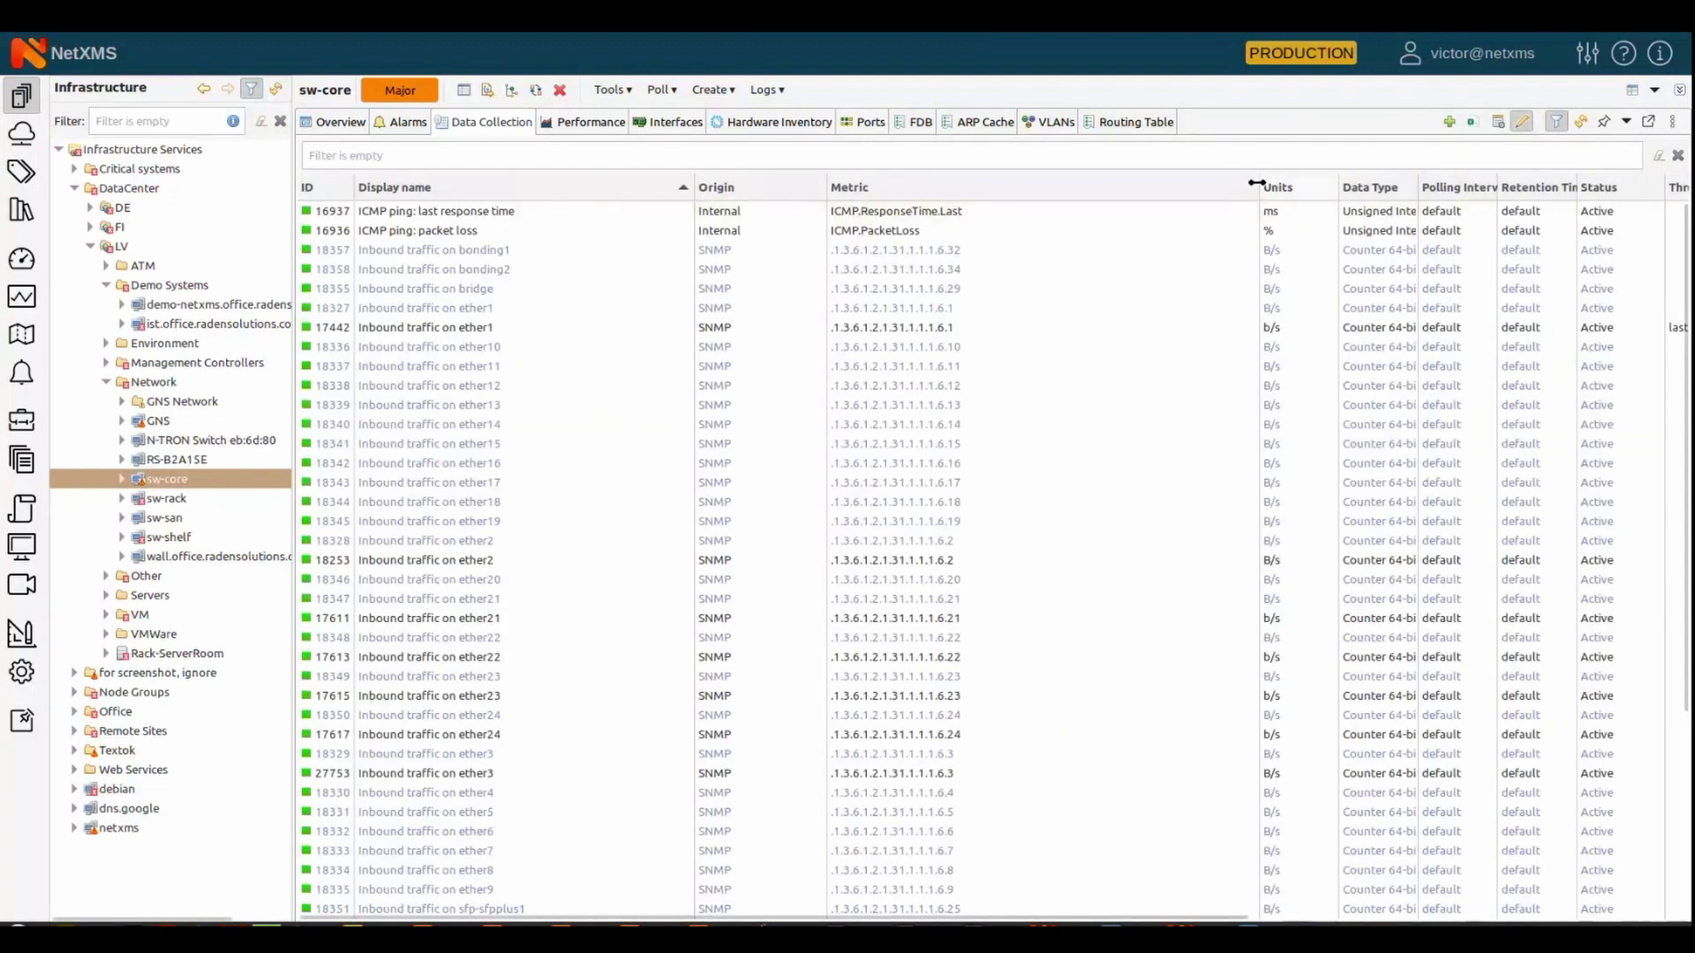
pyautogui.moveTo(1255, 186); pyautogui.dragTo(1015, 186)
pyautogui.moveTo(693, 185); pyautogui.dragTo(546, 189)
pyautogui.moveTo(1600, 189); pyautogui.dragTo(1365, 190)
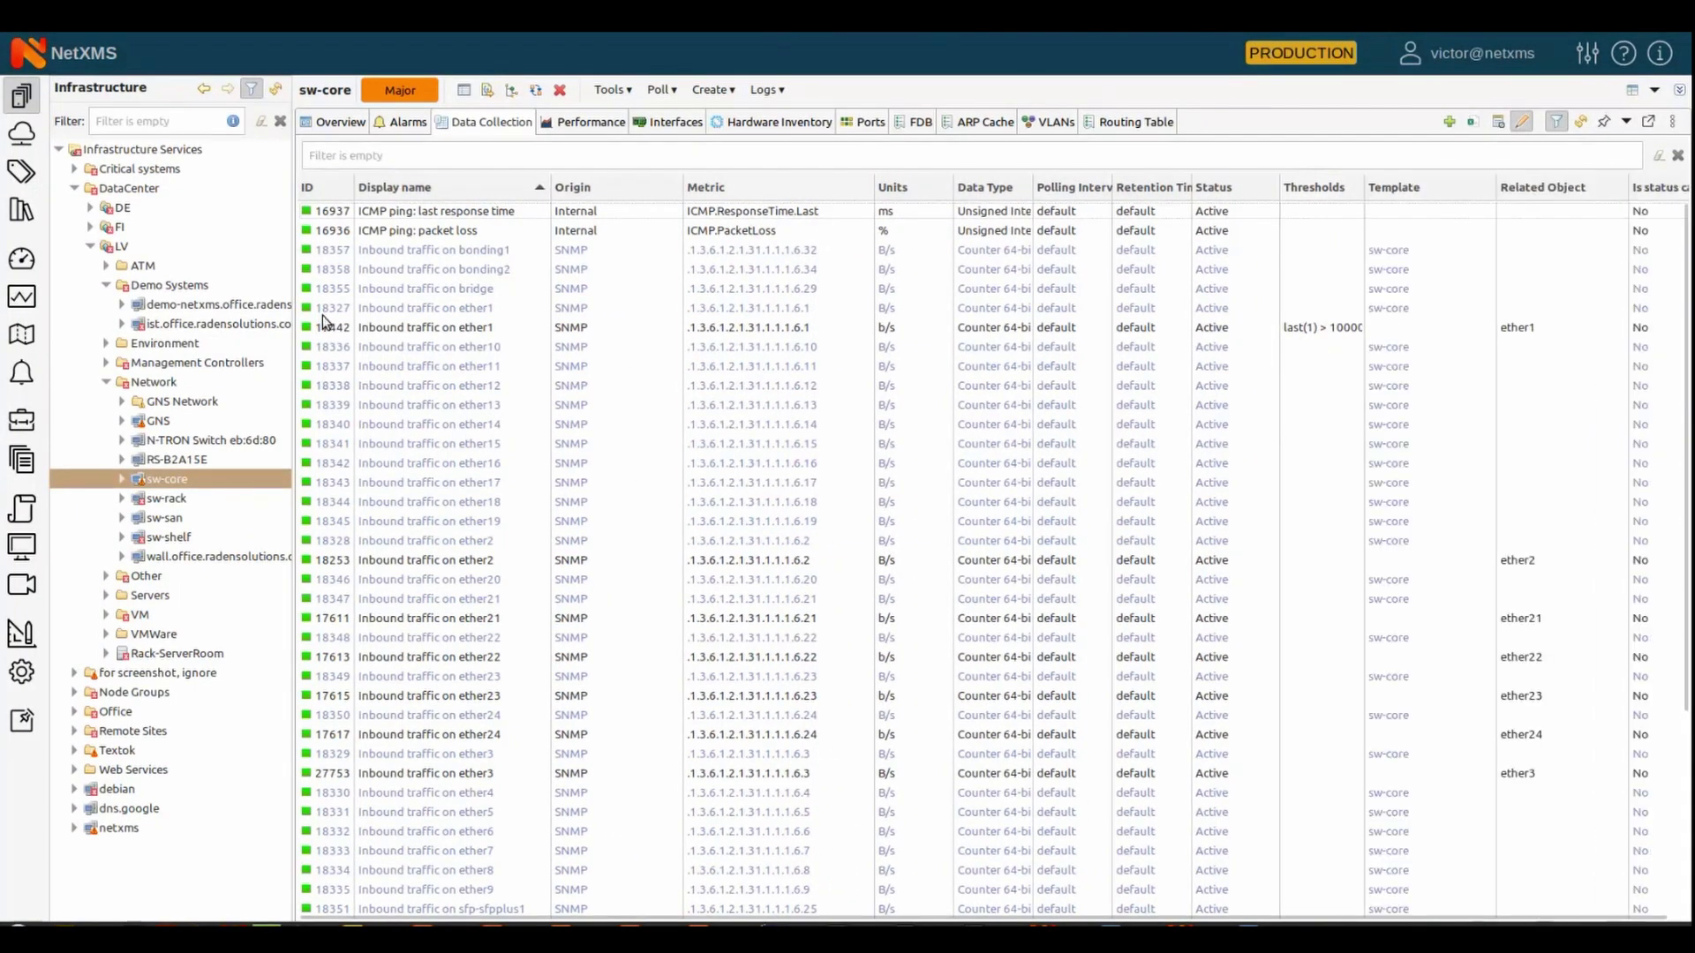
# Open the properties of the 'Inbound traffic on ether1' metric, row 17442
pyautogui.click(415, 327)
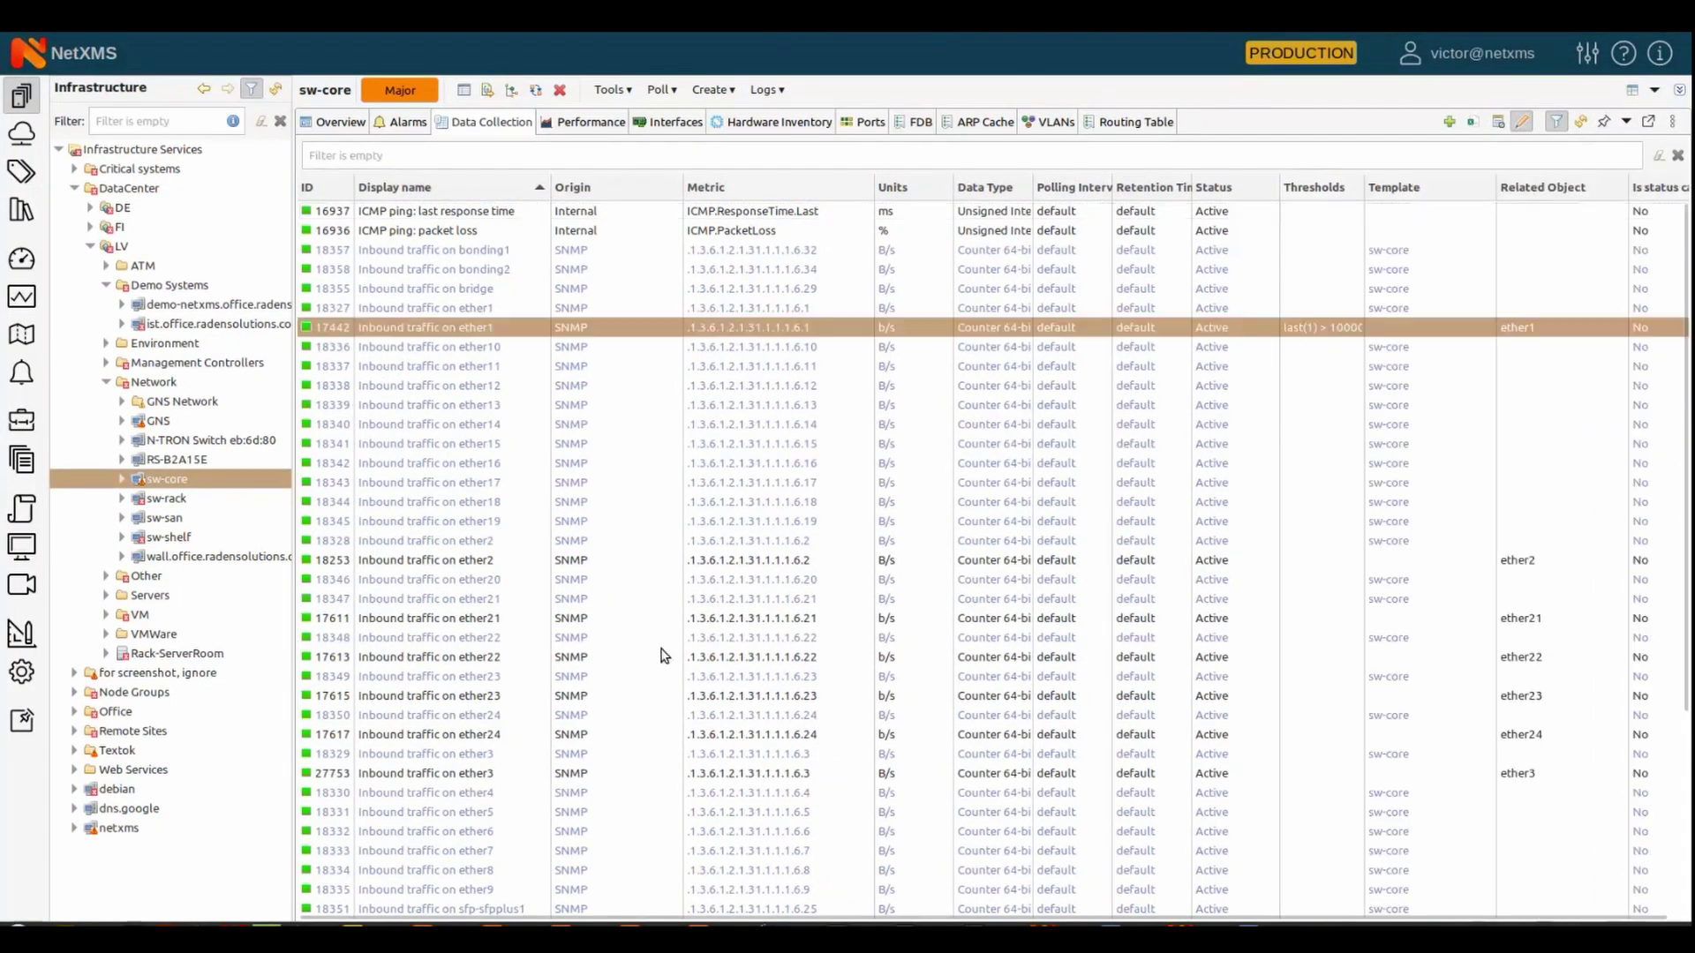
pyautogui.doubleClick(475, 330)
pyautogui.moveTo(780, 74); pyautogui.dragTo(727, 156)
pyautogui.click(766, 240)
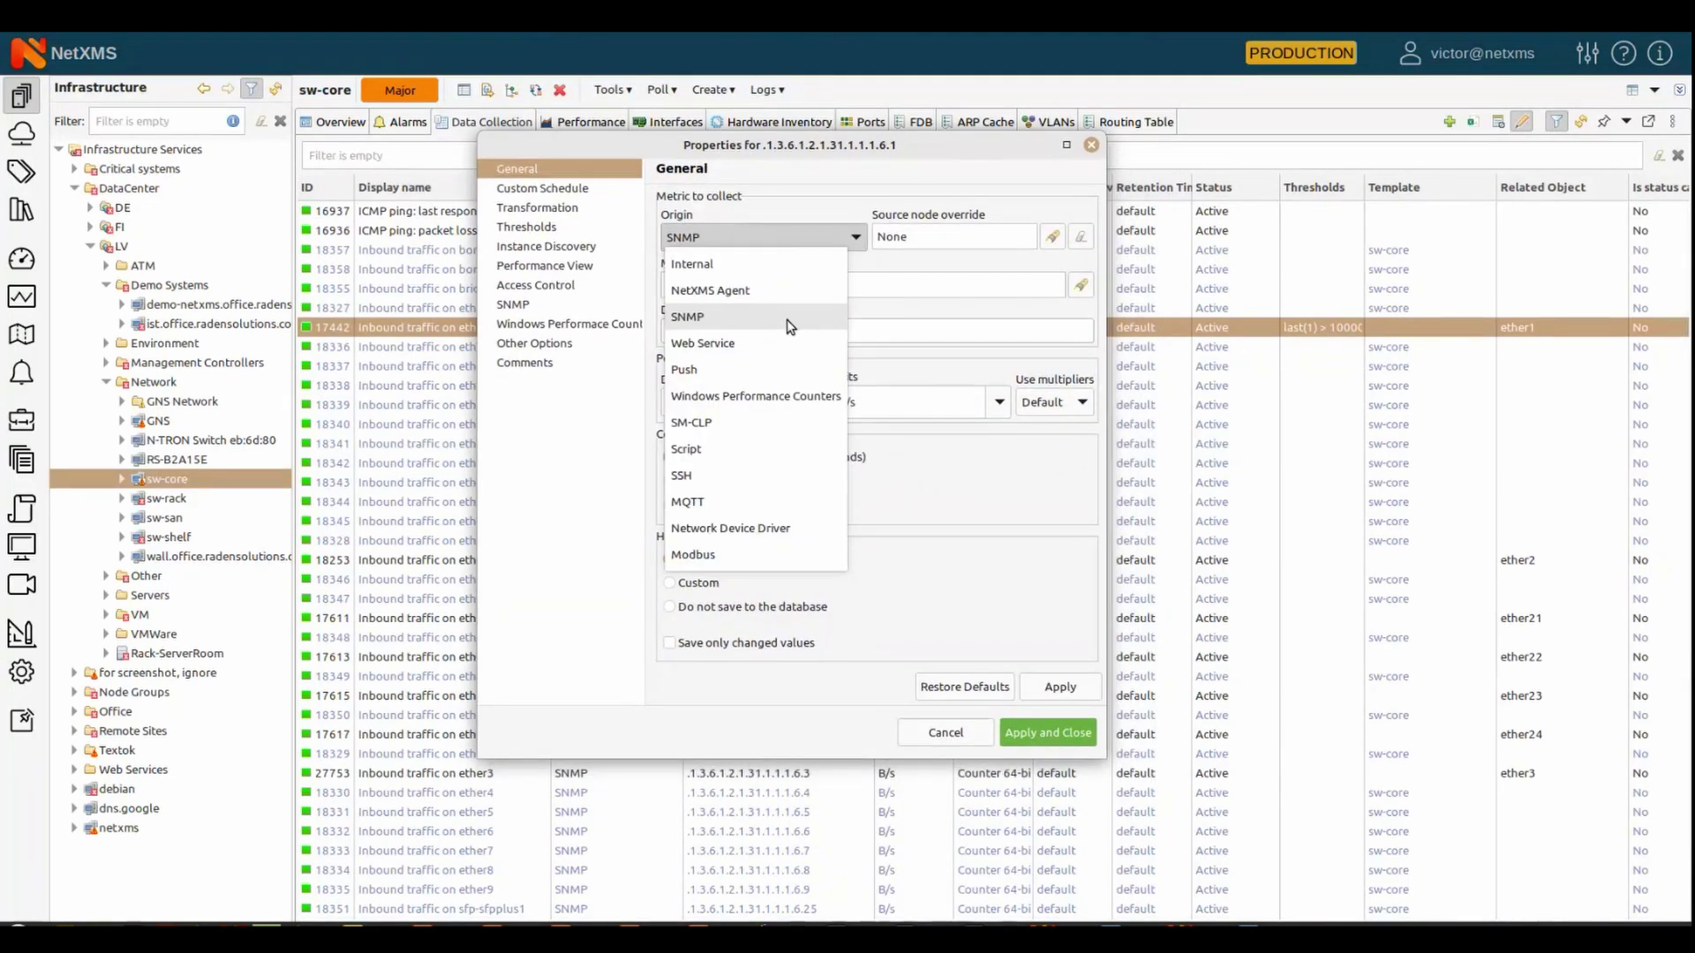
pyautogui.click(921, 264)
pyautogui.moveTo(798, 285); pyautogui.dragTo(607, 292)
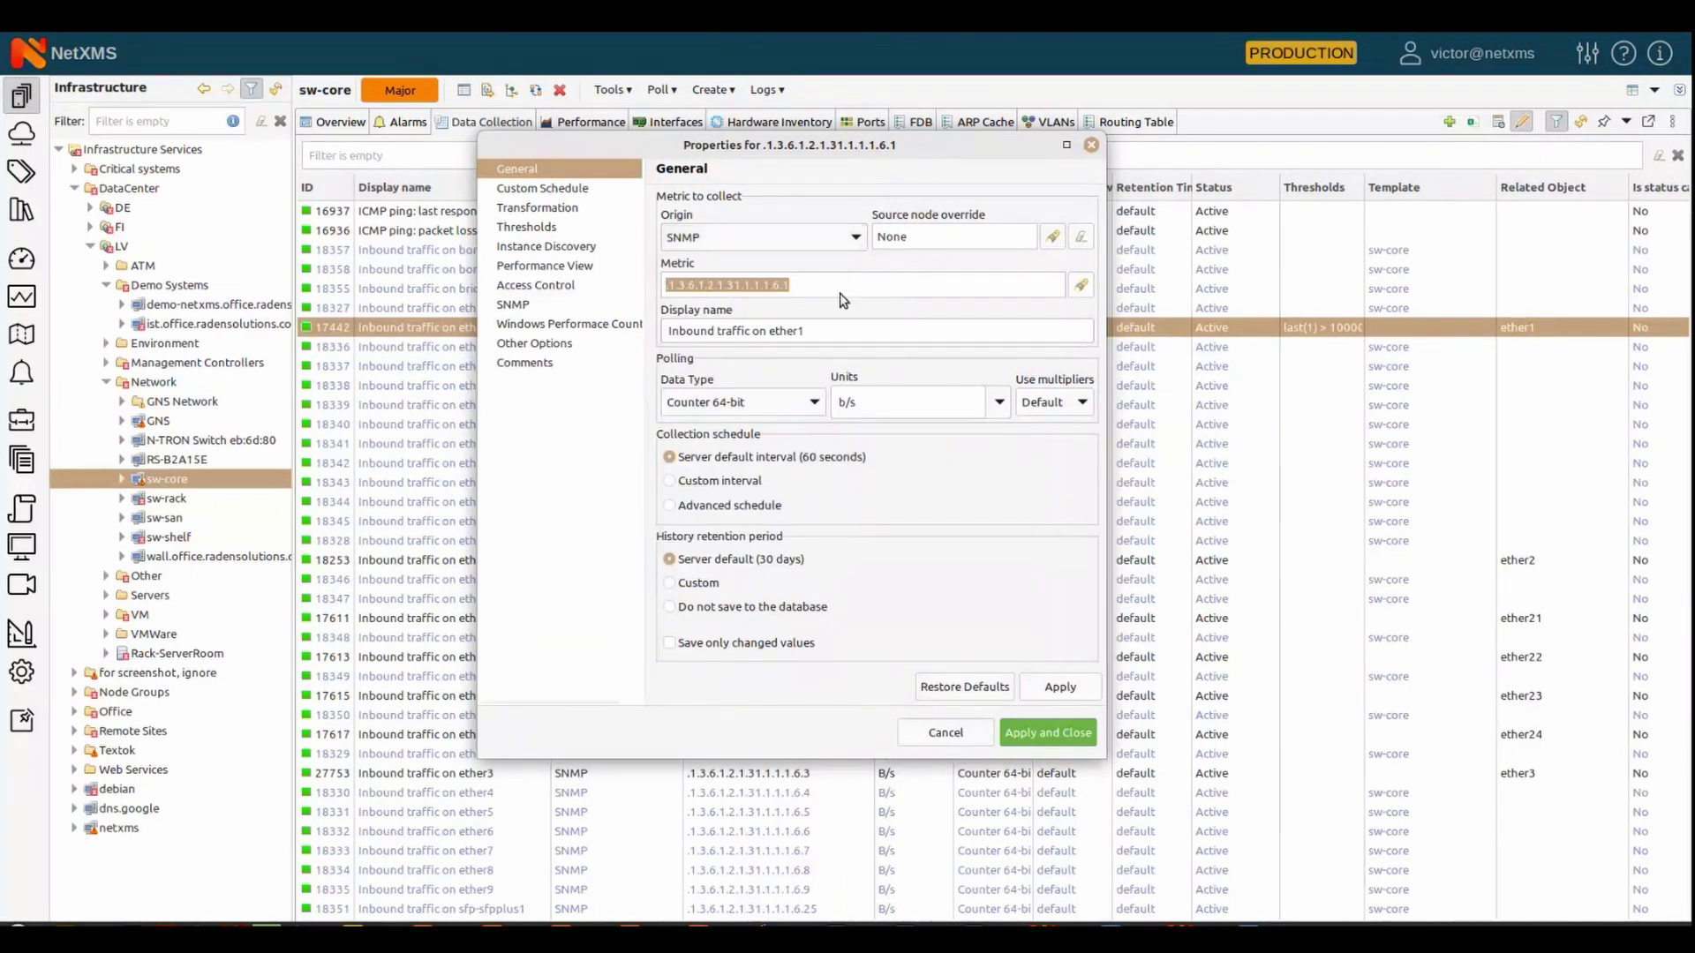
pyautogui.click(684, 285)
pyautogui.moveTo(668, 289); pyautogui.dragTo(820, 285)
pyautogui.click(726, 484)
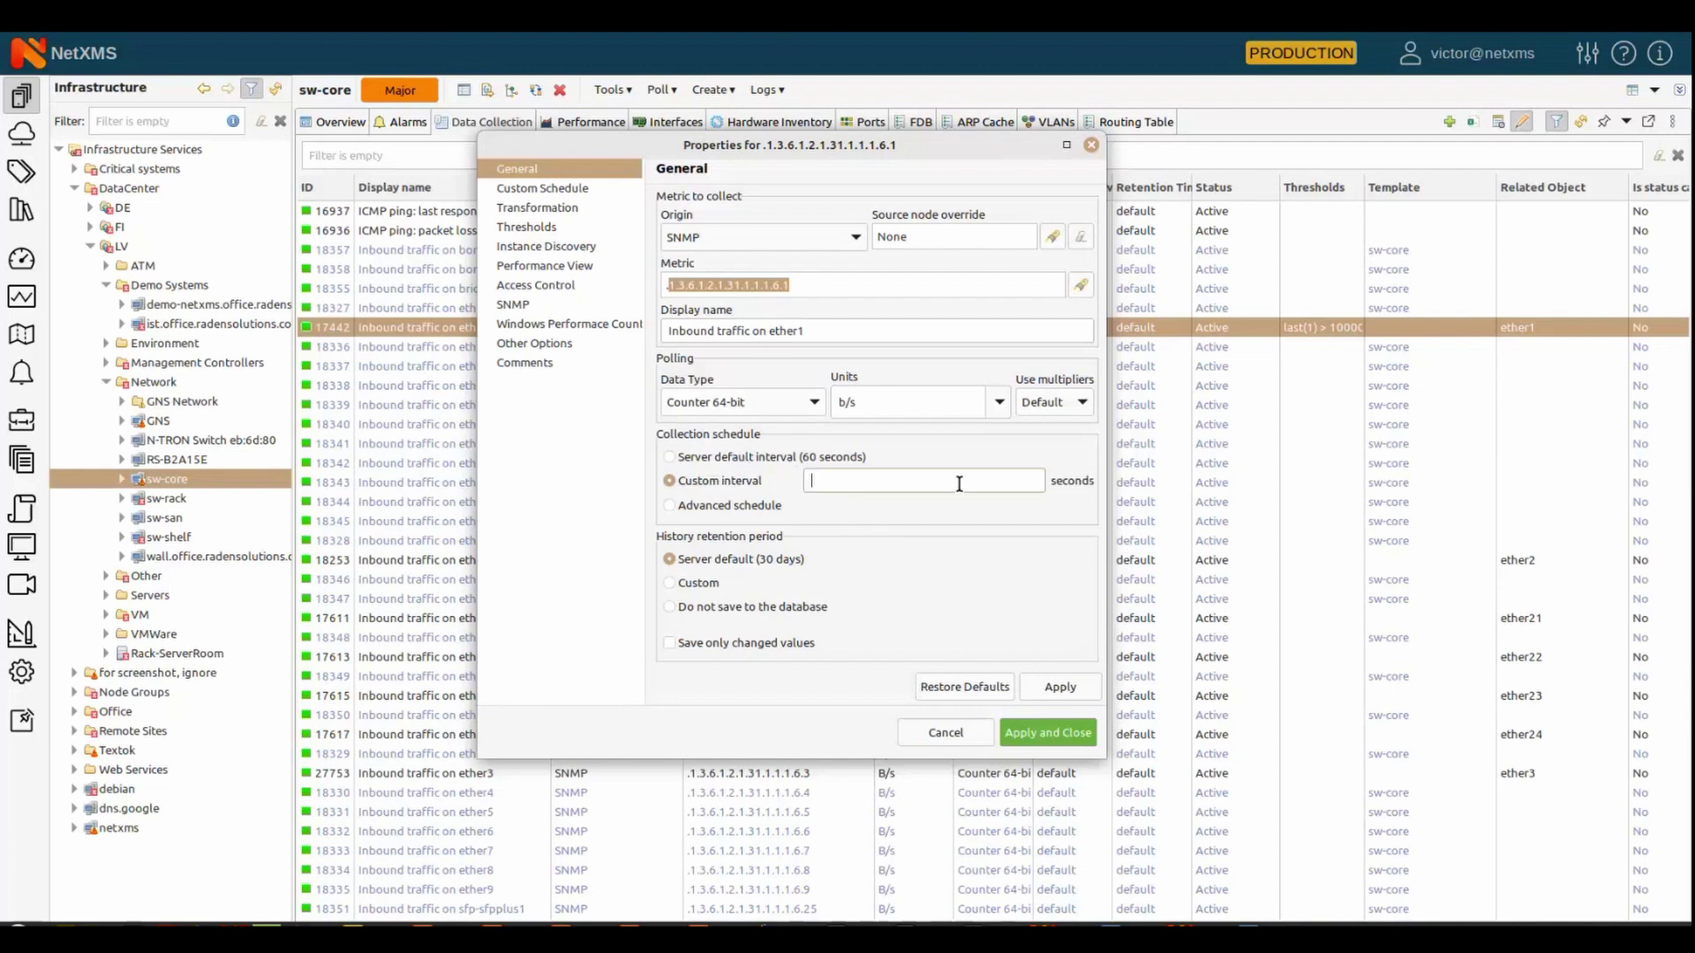
pyautogui.click(740, 508)
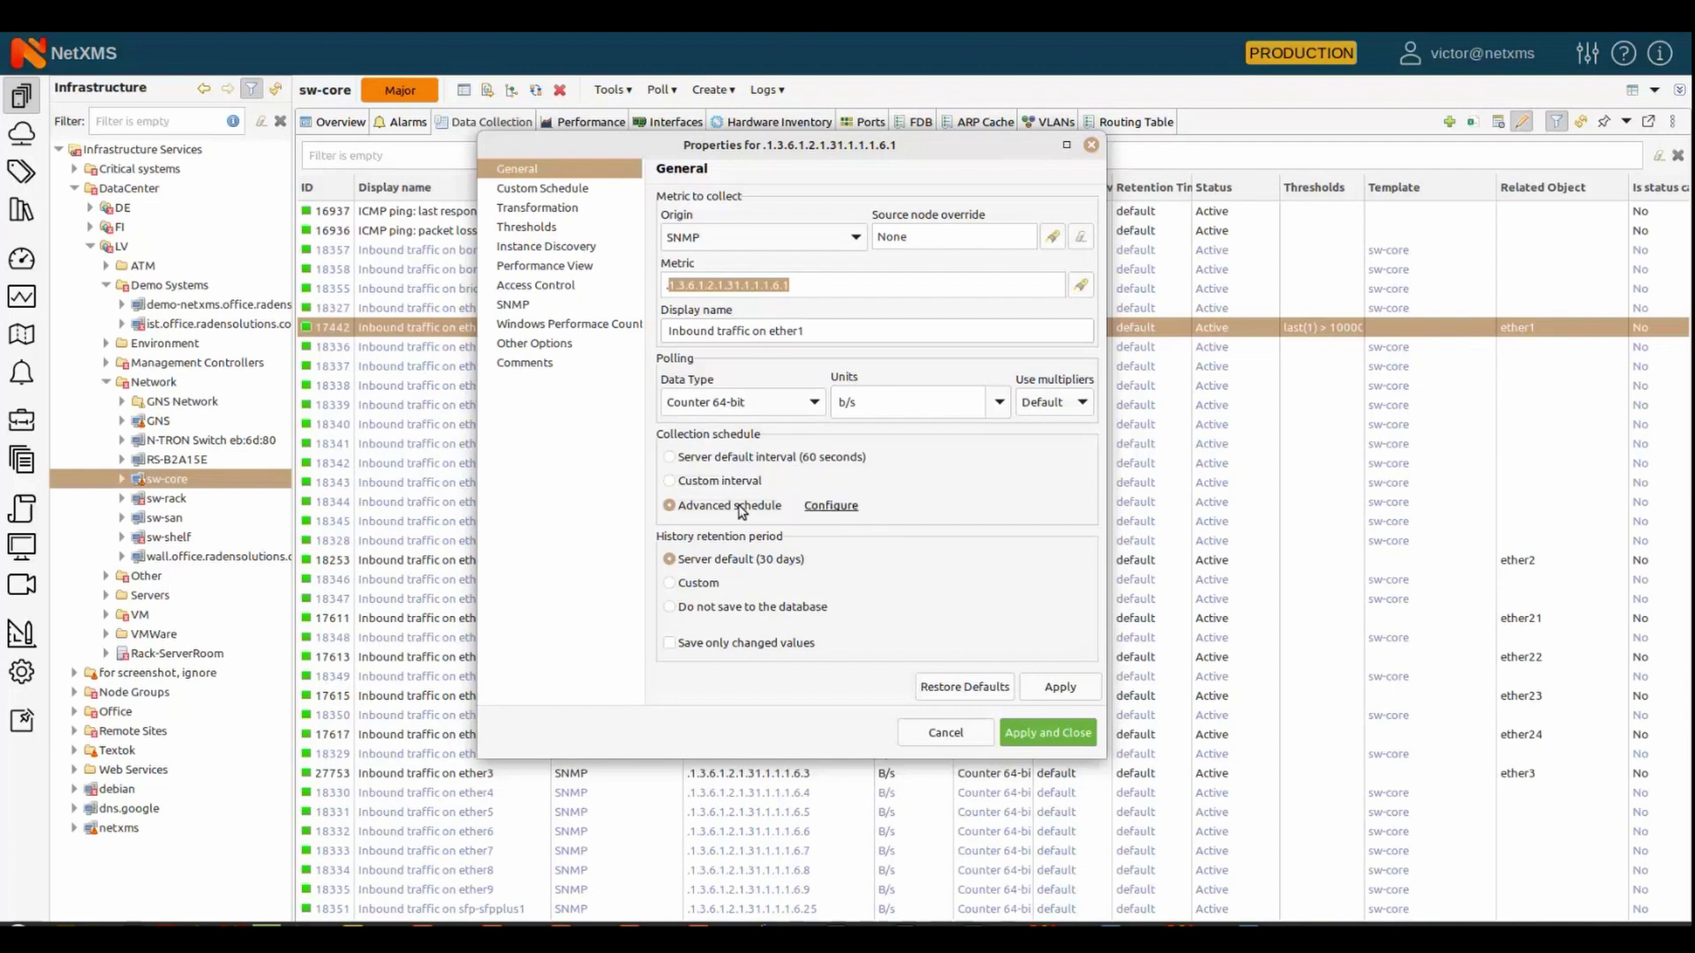
pyautogui.click(731, 456)
# Inspect the ether1 metric's transformation script, then view its last(1) > 10000 threshold
pyautogui.click(540, 210)
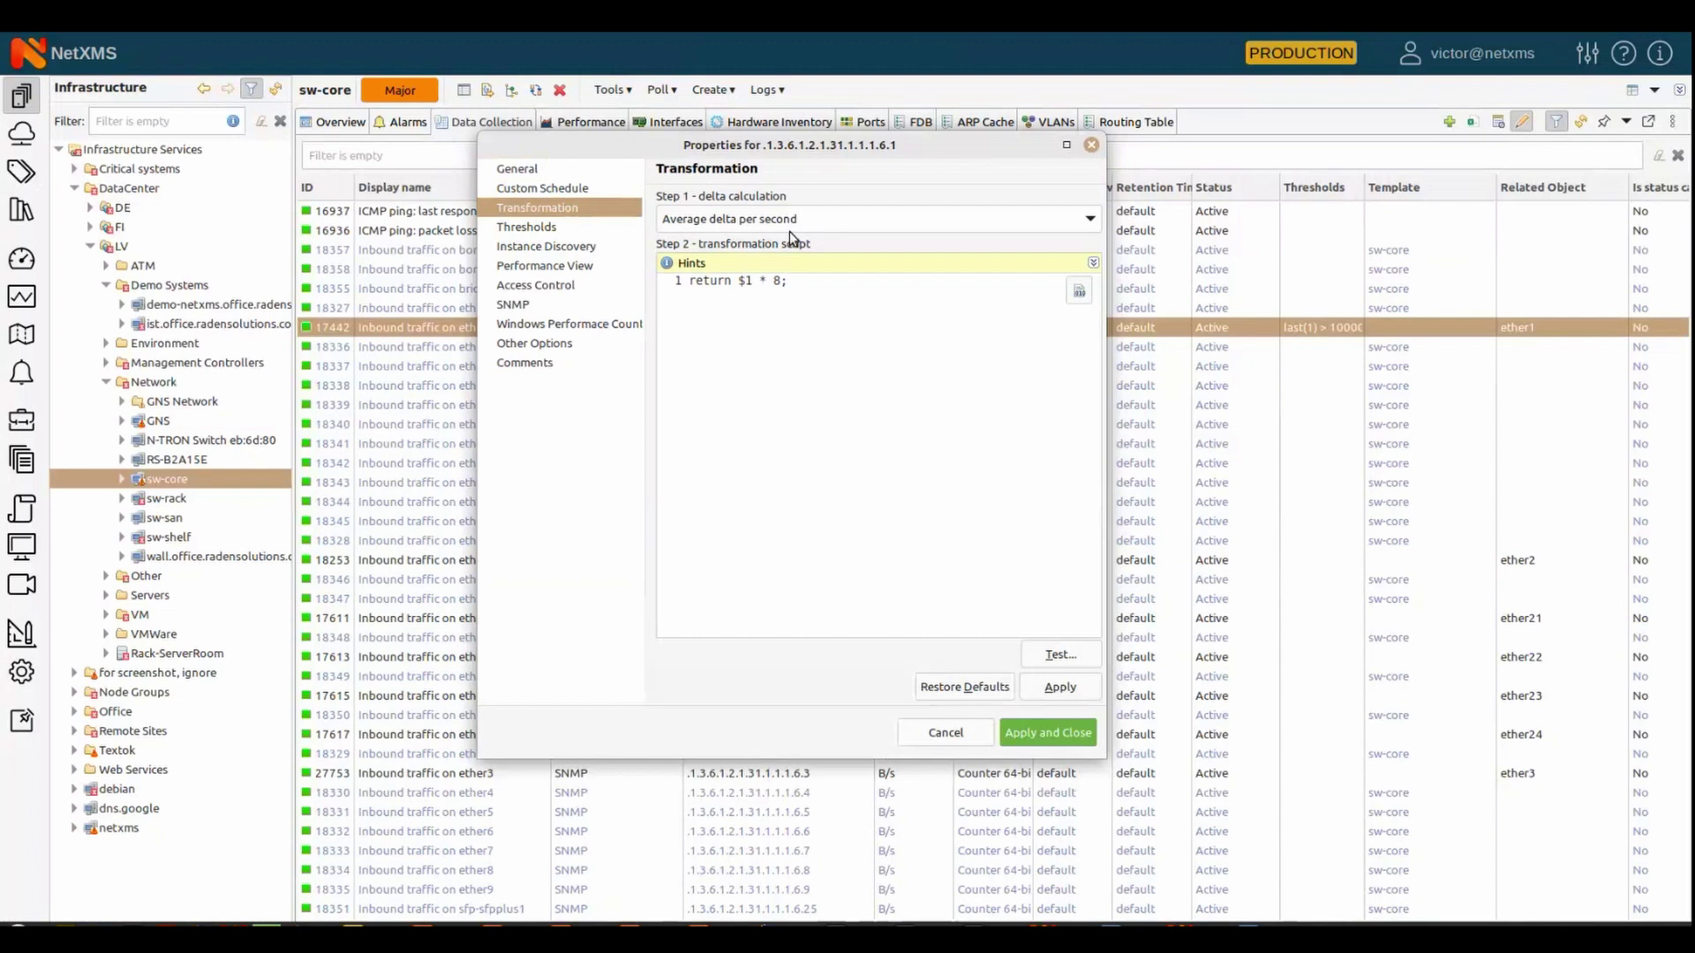
pyautogui.click(771, 290)
pyautogui.moveTo(736, 285); pyautogui.dragTo(789, 280)
pyautogui.click(789, 280)
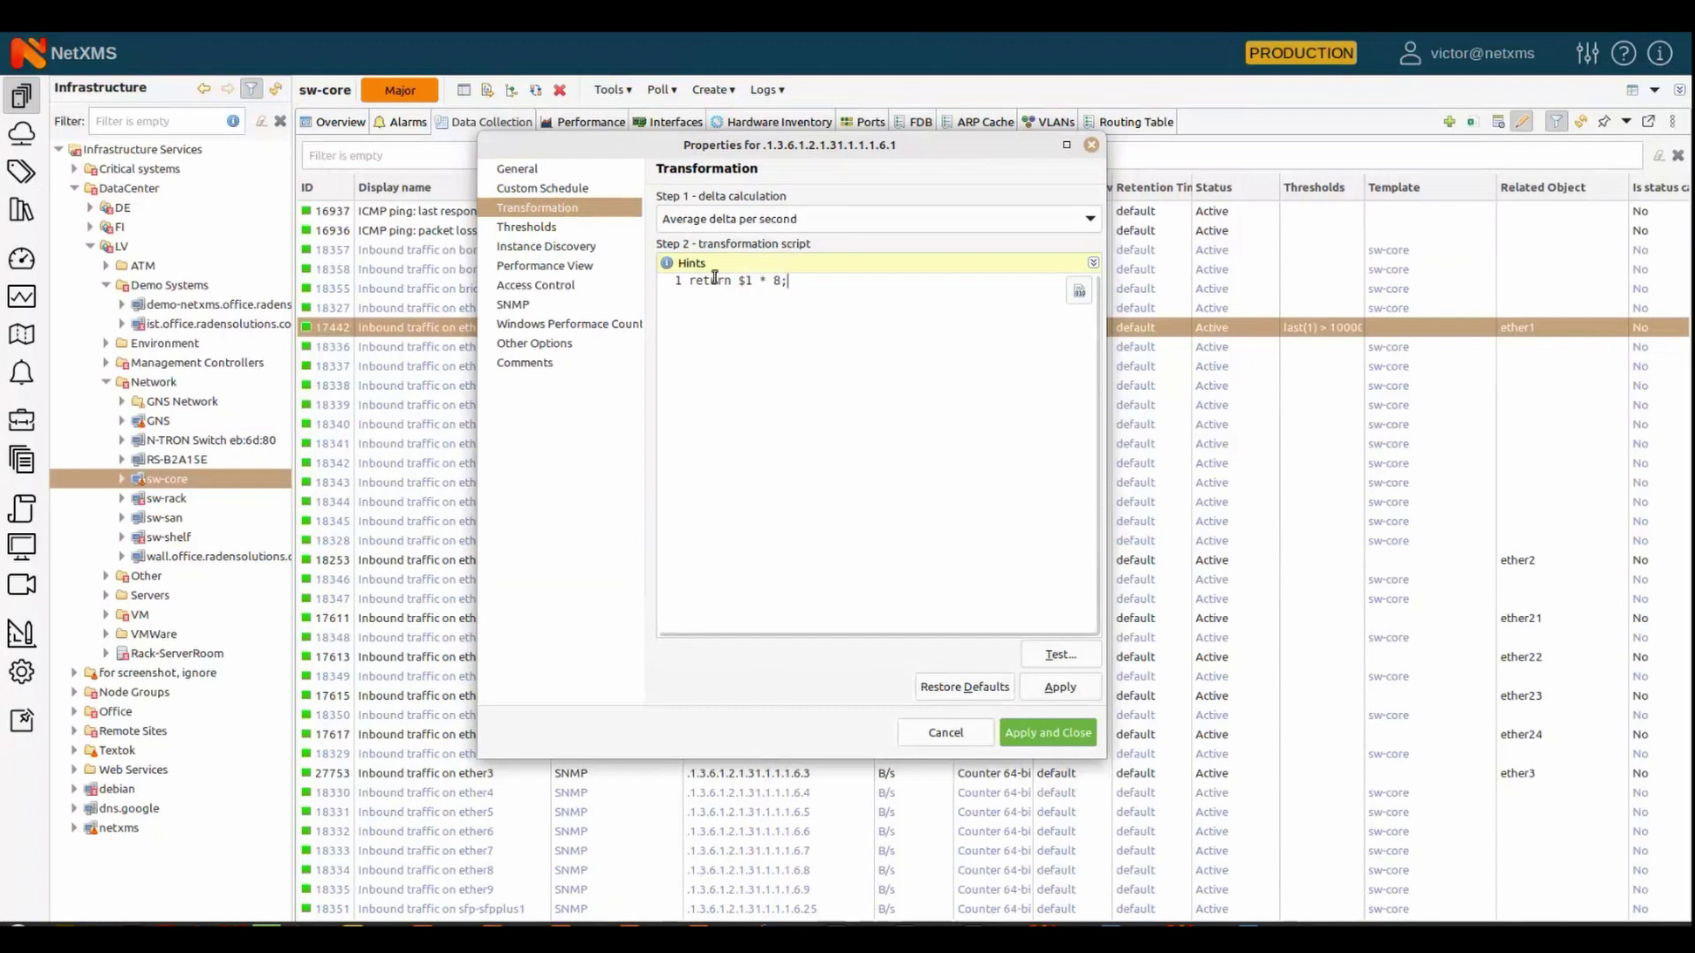
pyautogui.click(524, 228)
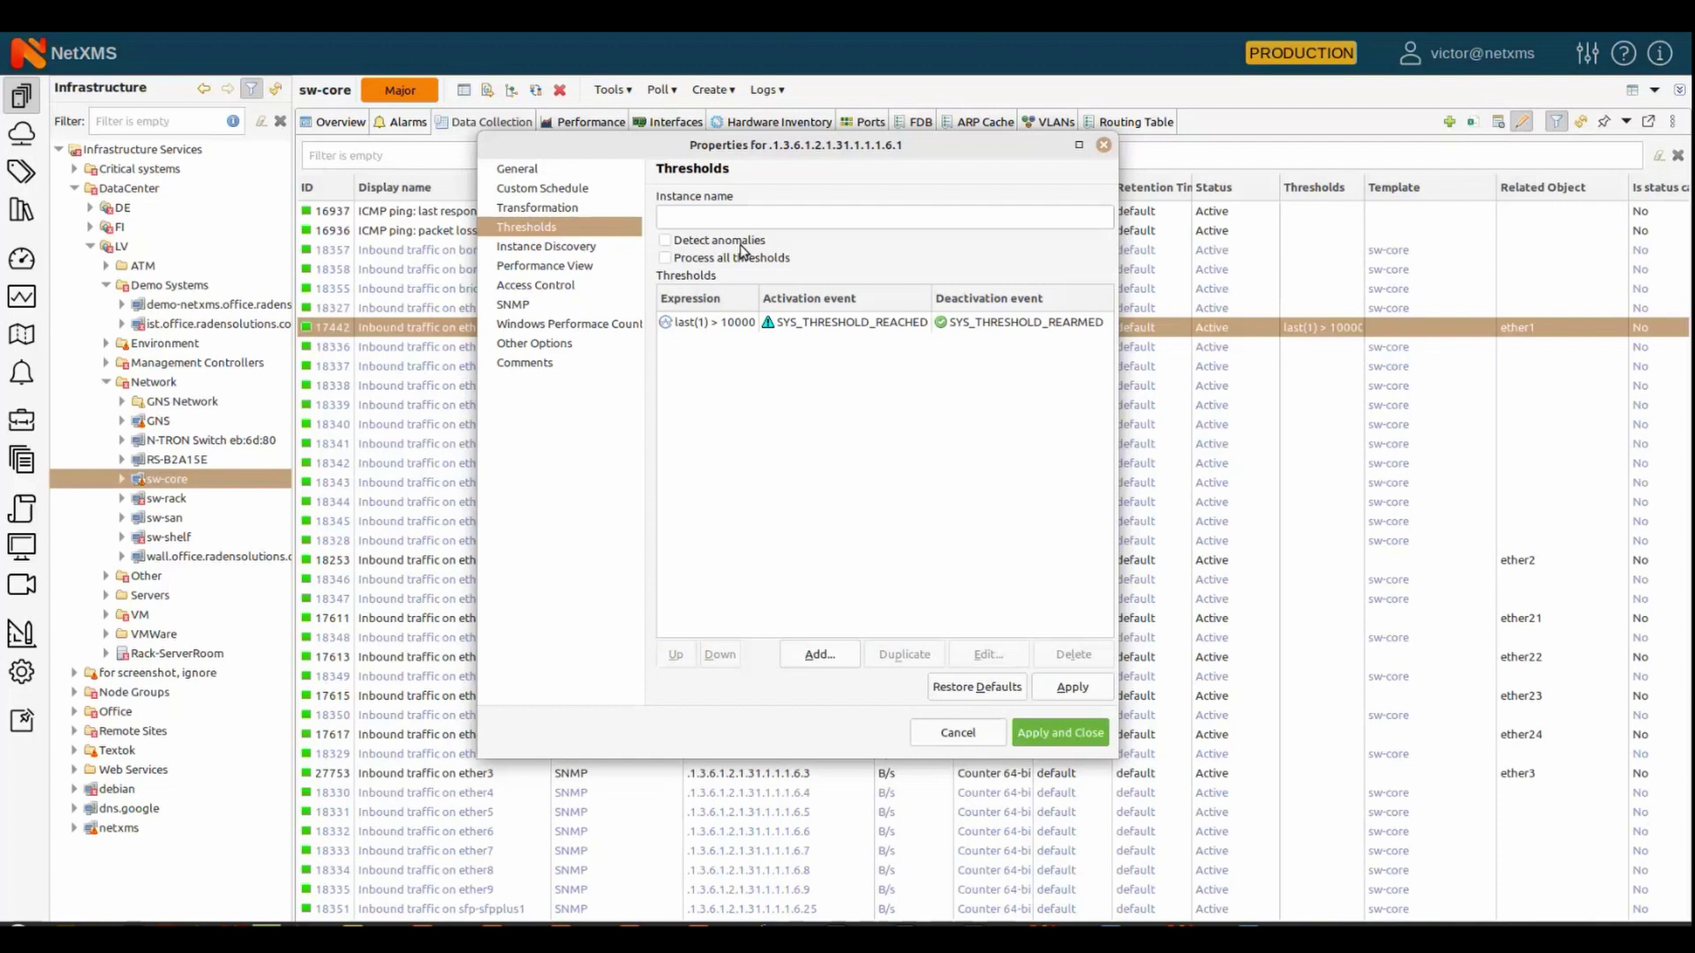
# Look through the Instance Discovery, Performance View, SNMP, Other Options and Comments pages
pyautogui.click(605, 248)
pyautogui.click(582, 268)
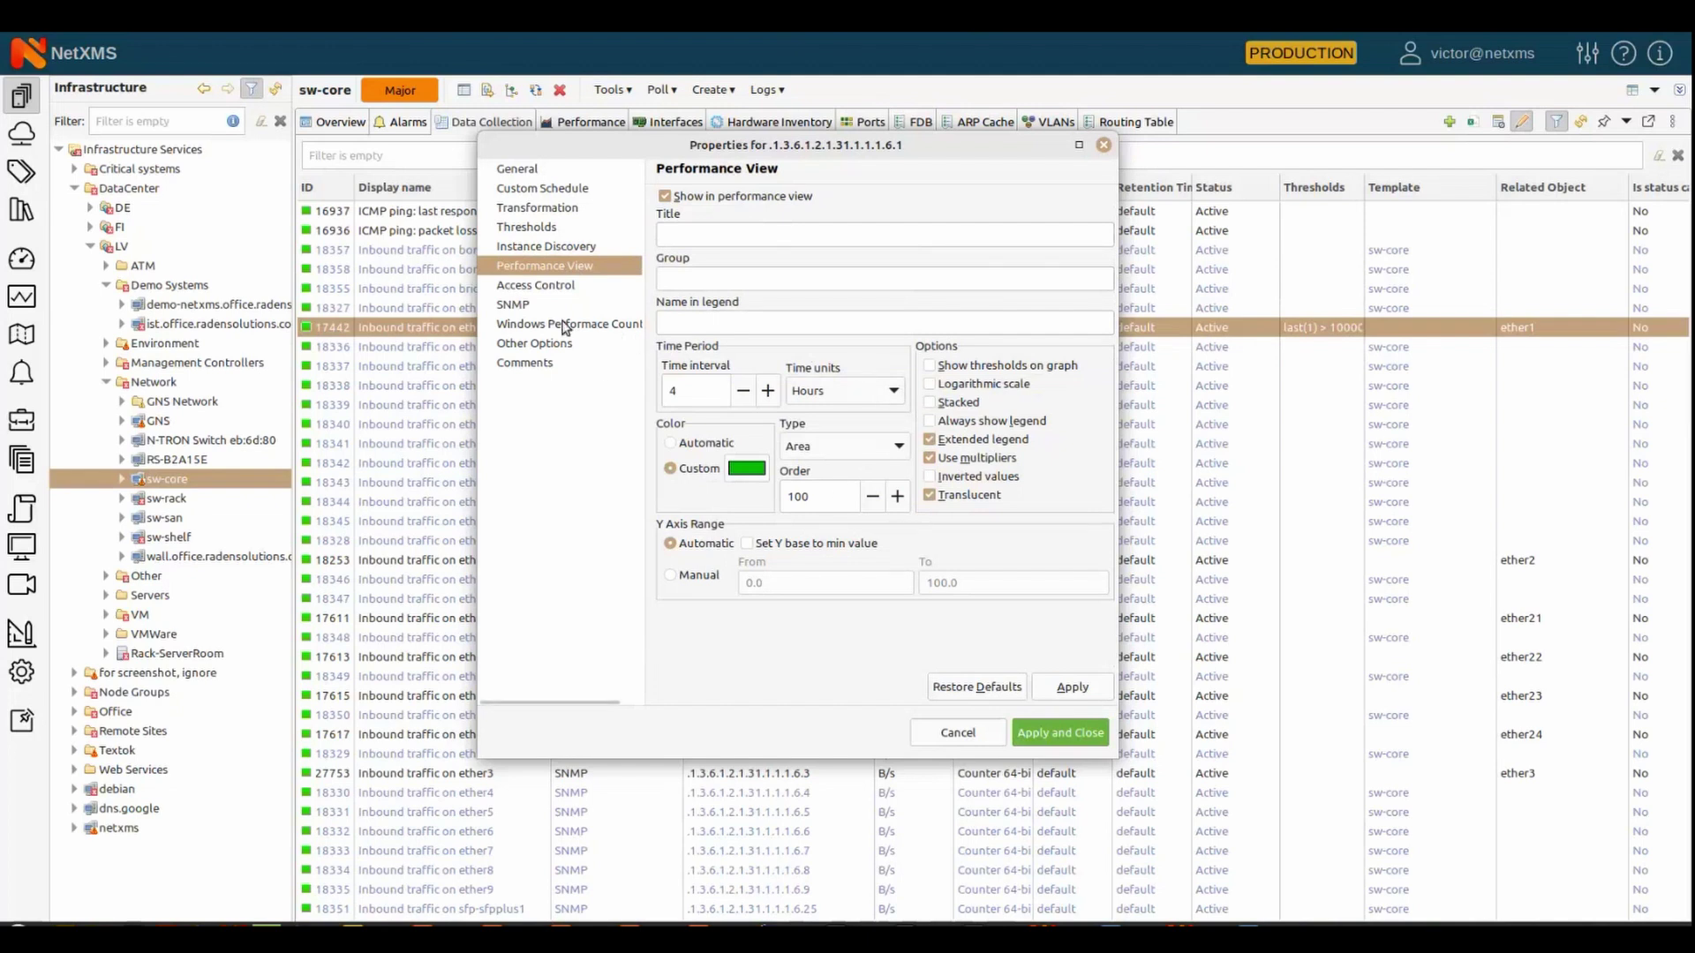
pyautogui.click(540, 306)
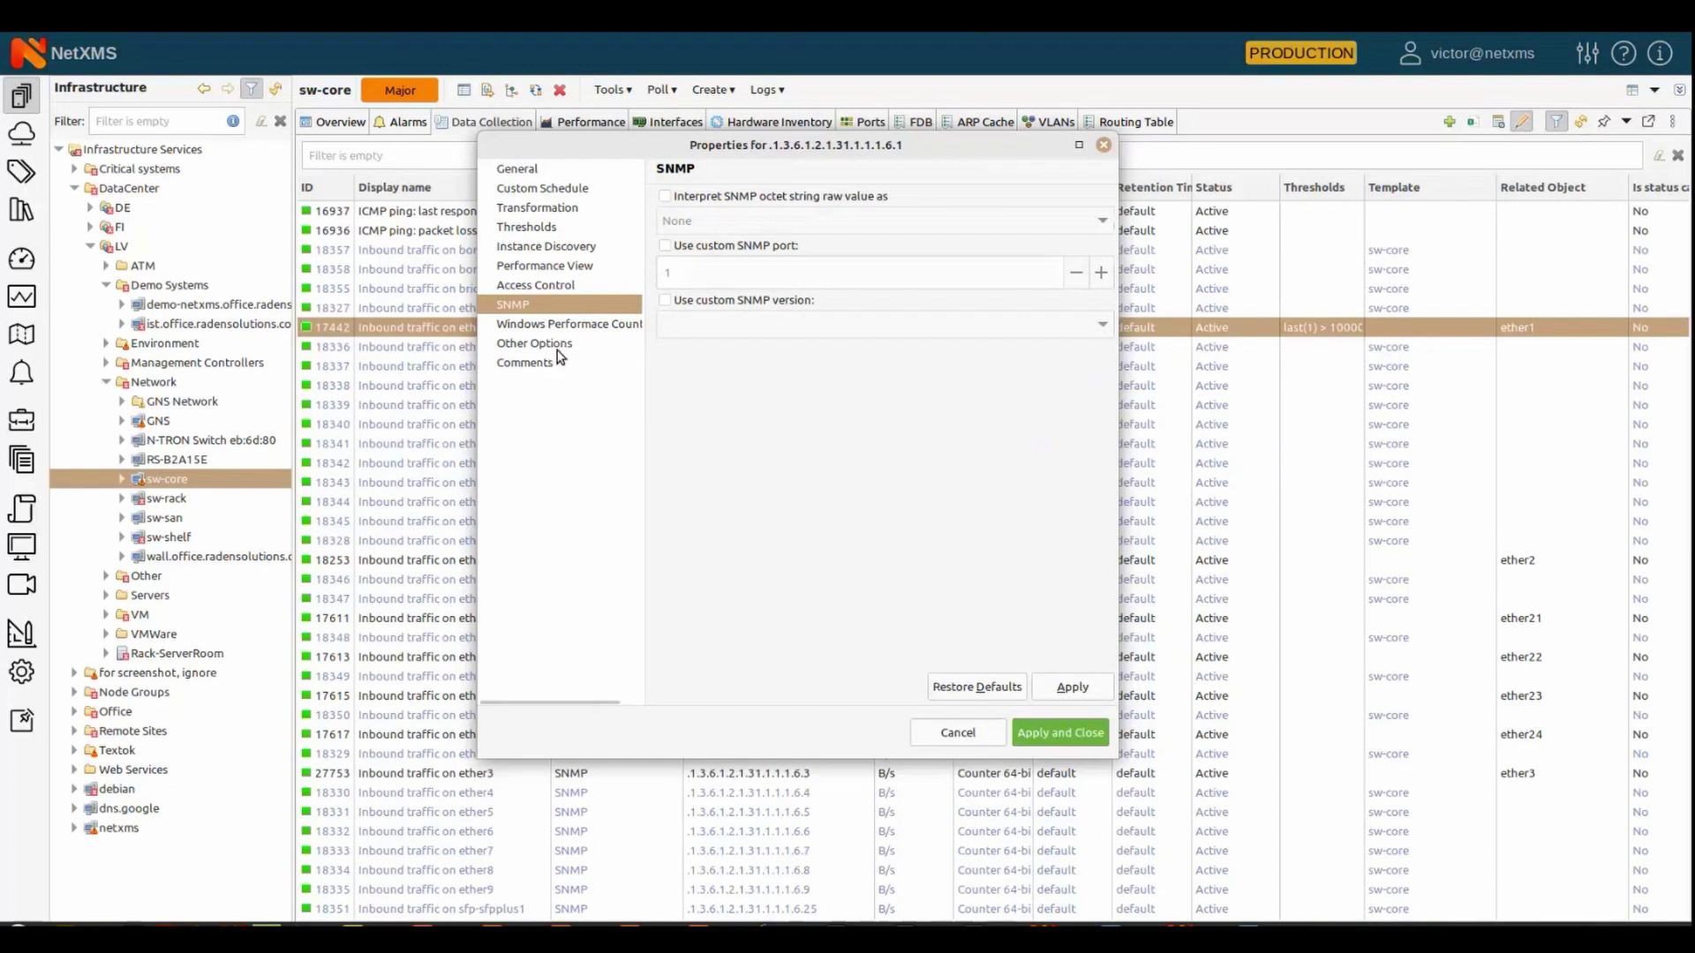
pyautogui.click(558, 347)
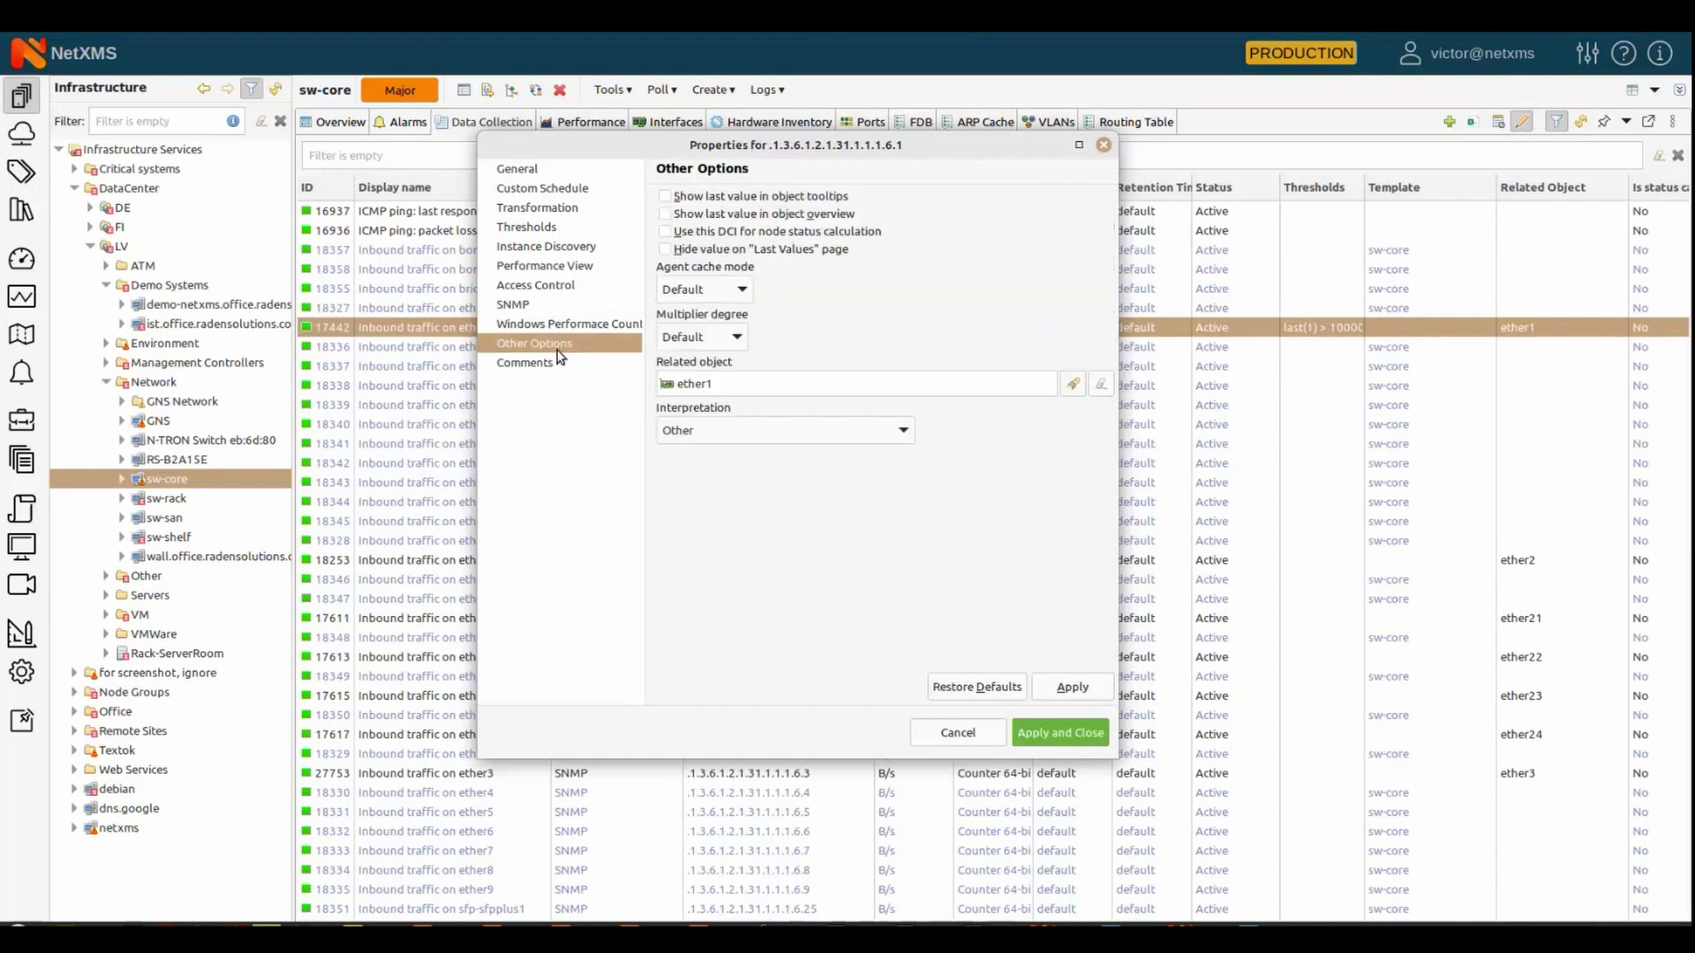
pyautogui.click(556, 365)
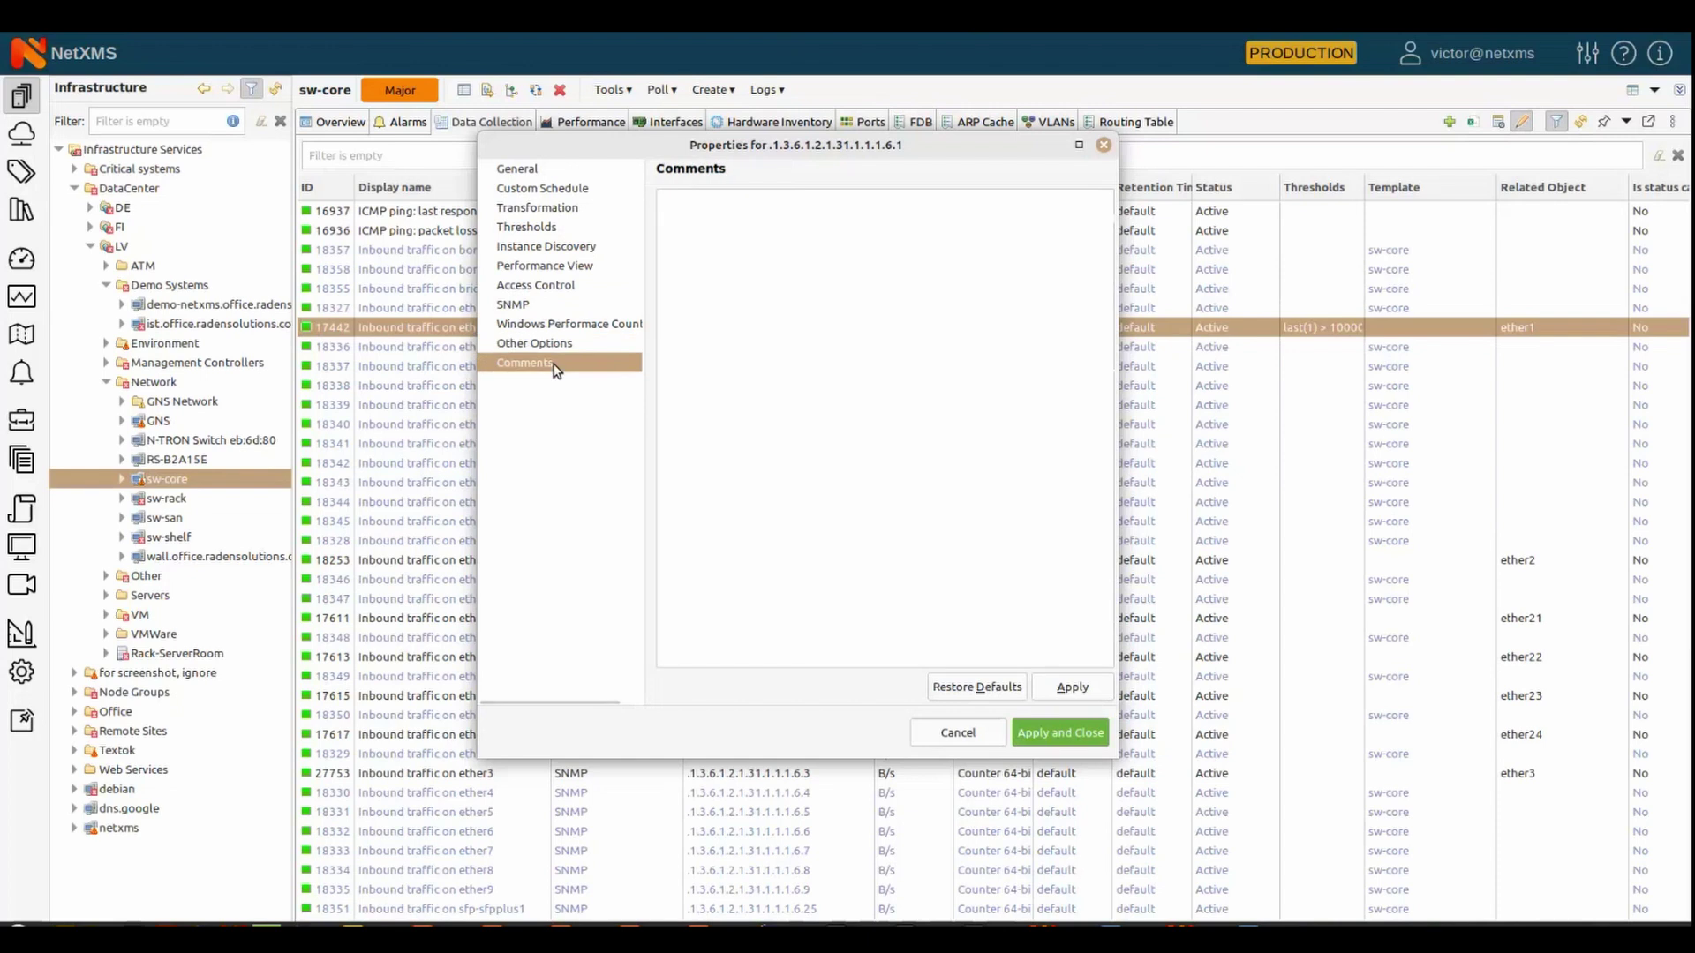
# Browse the MIB tree but keep OID .1.3.6.1.2.1.31.1.1.1.6.1, cancelling without saving
pyautogui.click(542, 170)
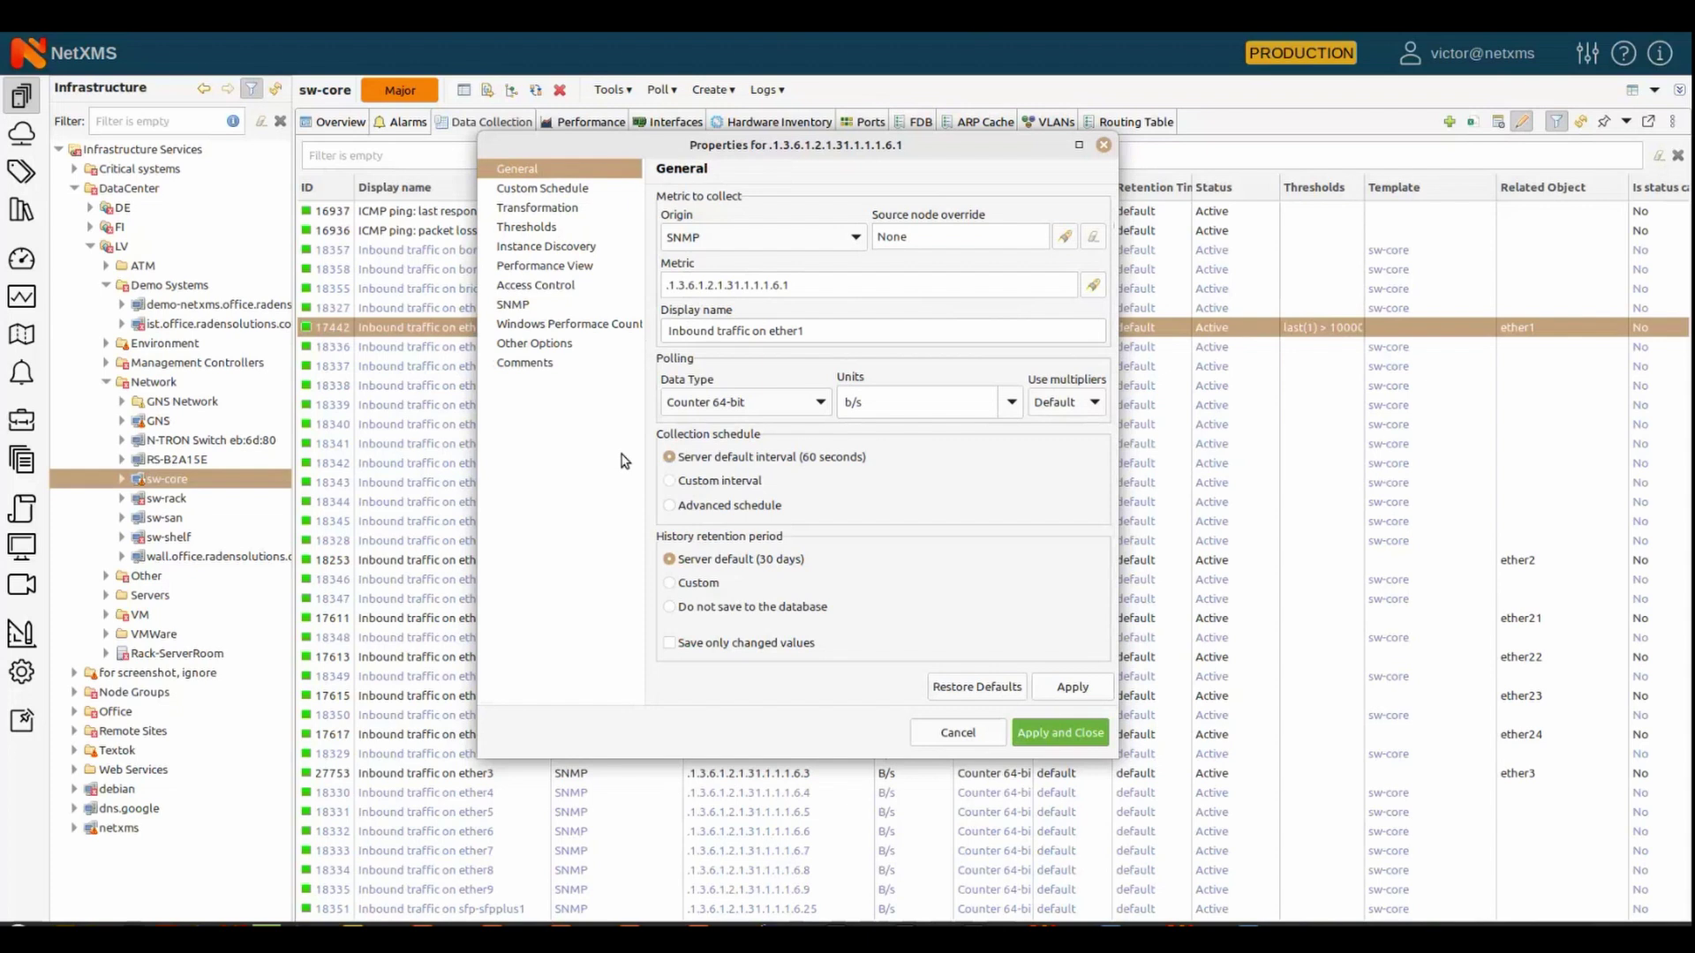
pyautogui.click(1093, 284)
pyautogui.click(277, 490)
pyautogui.click(272, 468)
pyautogui.click(244, 582)
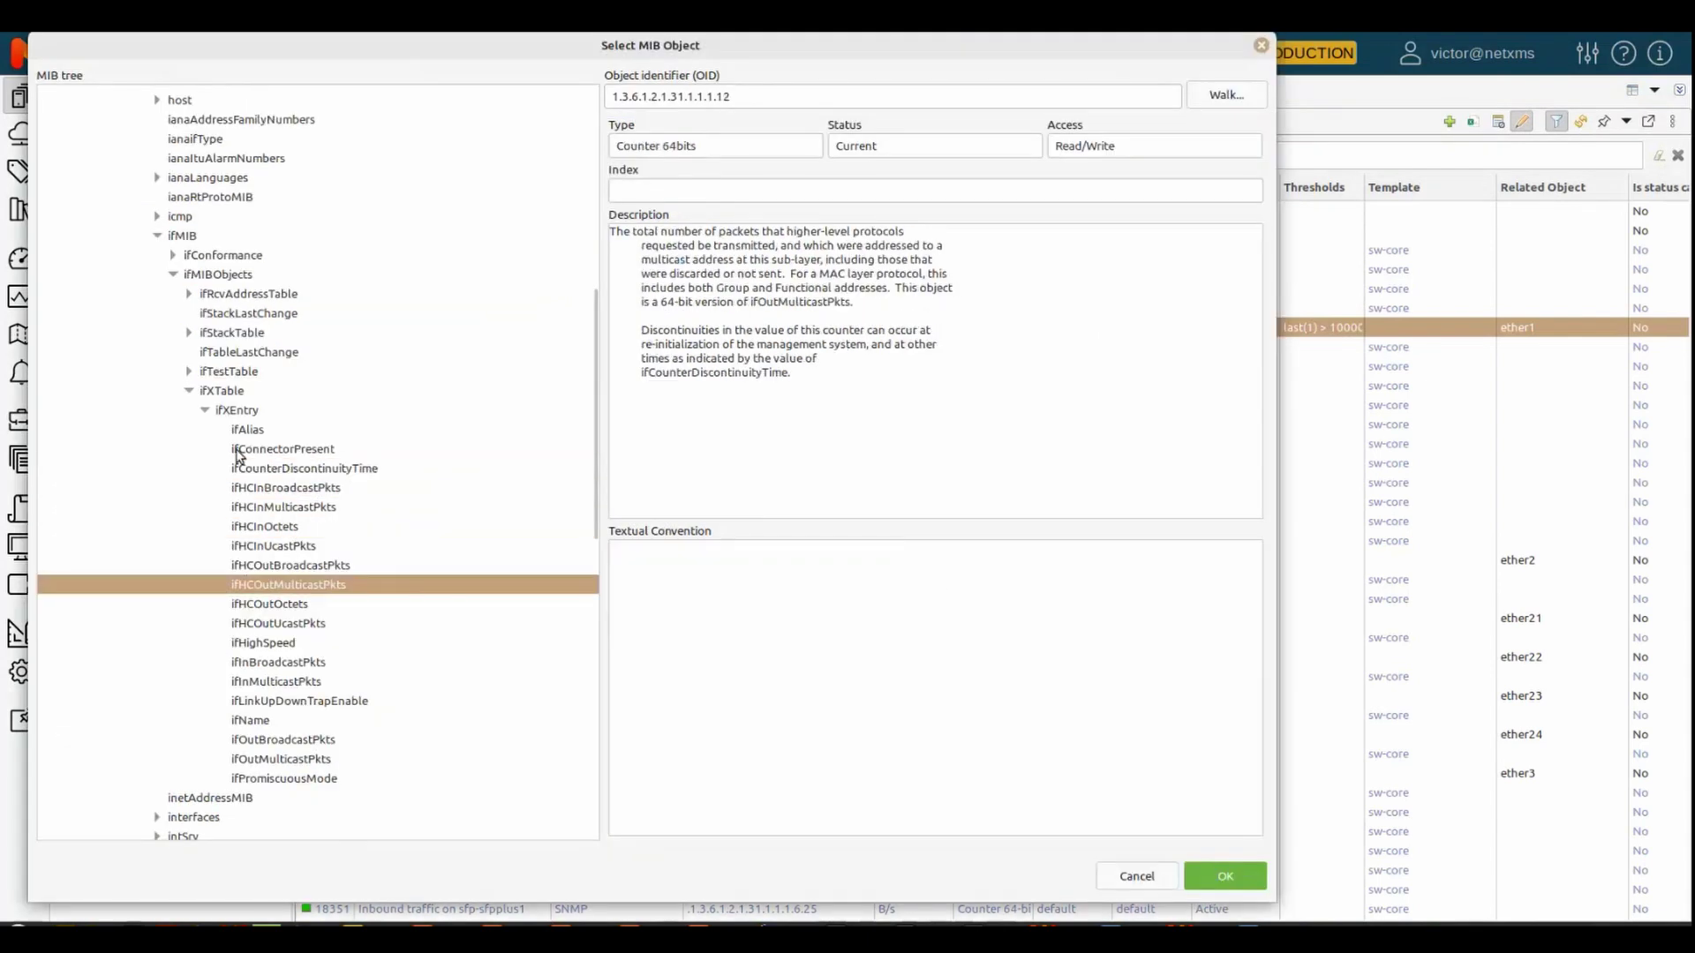
pyautogui.click(1136, 875)
pyautogui.click(956, 733)
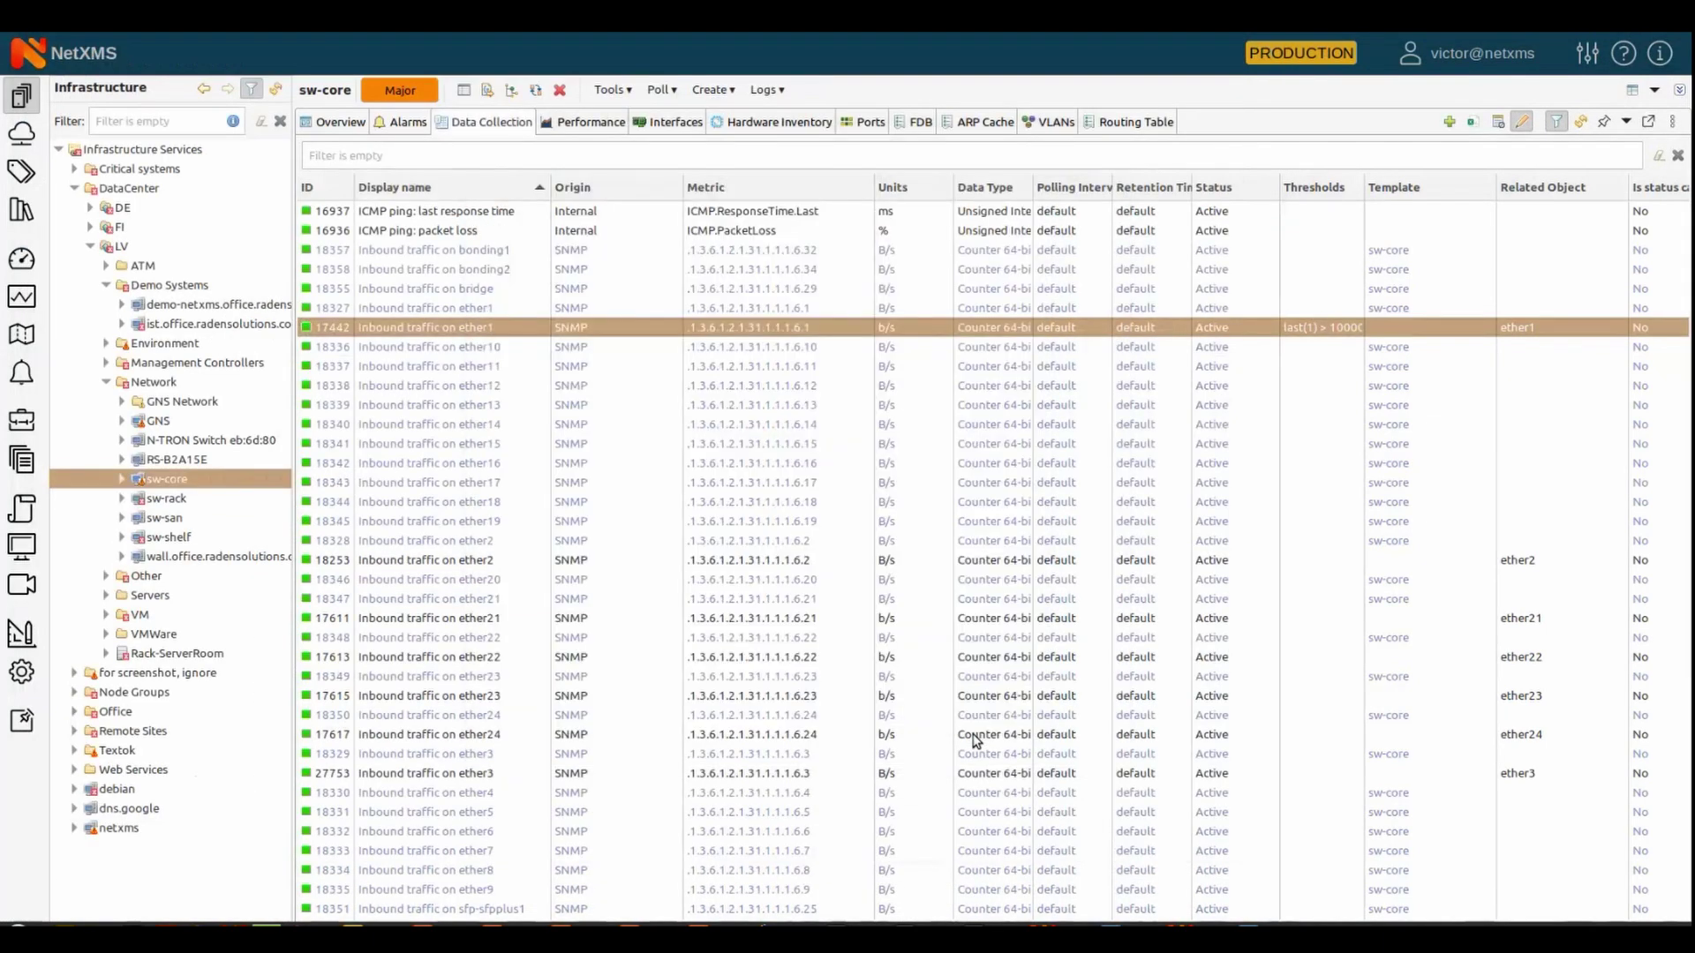
# Open sw-core's MIB Explorer at OID 1.3.6.1.2.1.1 and walk the system subtree
pyautogui.rightClick(165, 478)
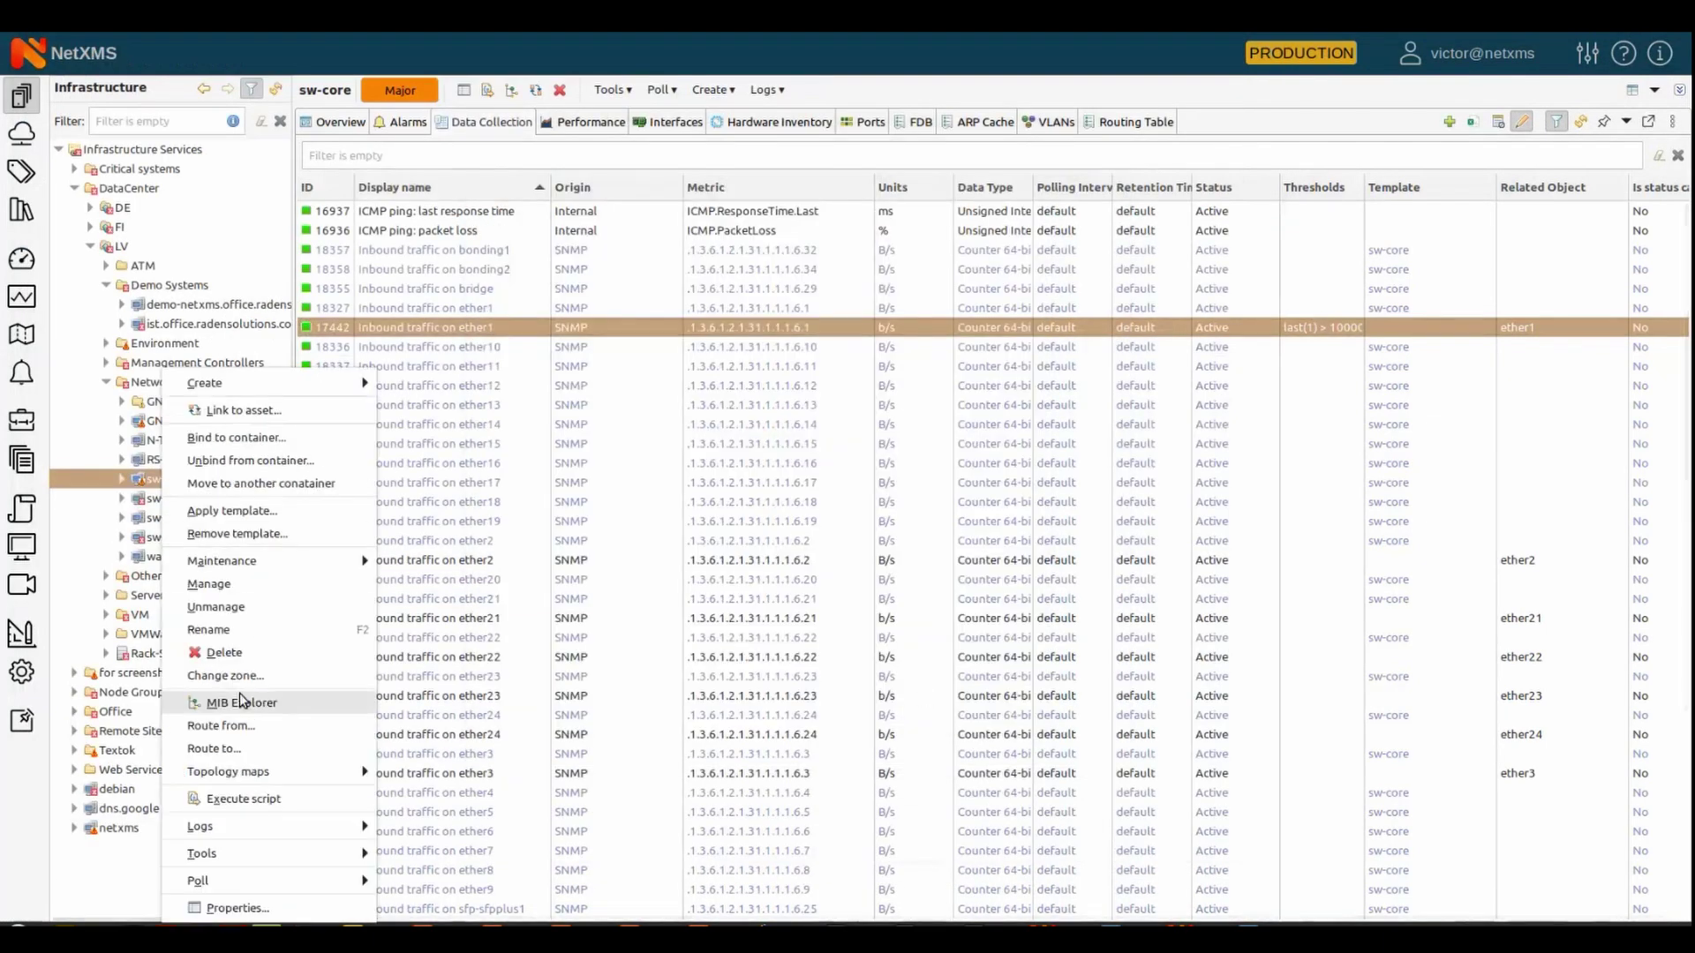
pyautogui.click(265, 704)
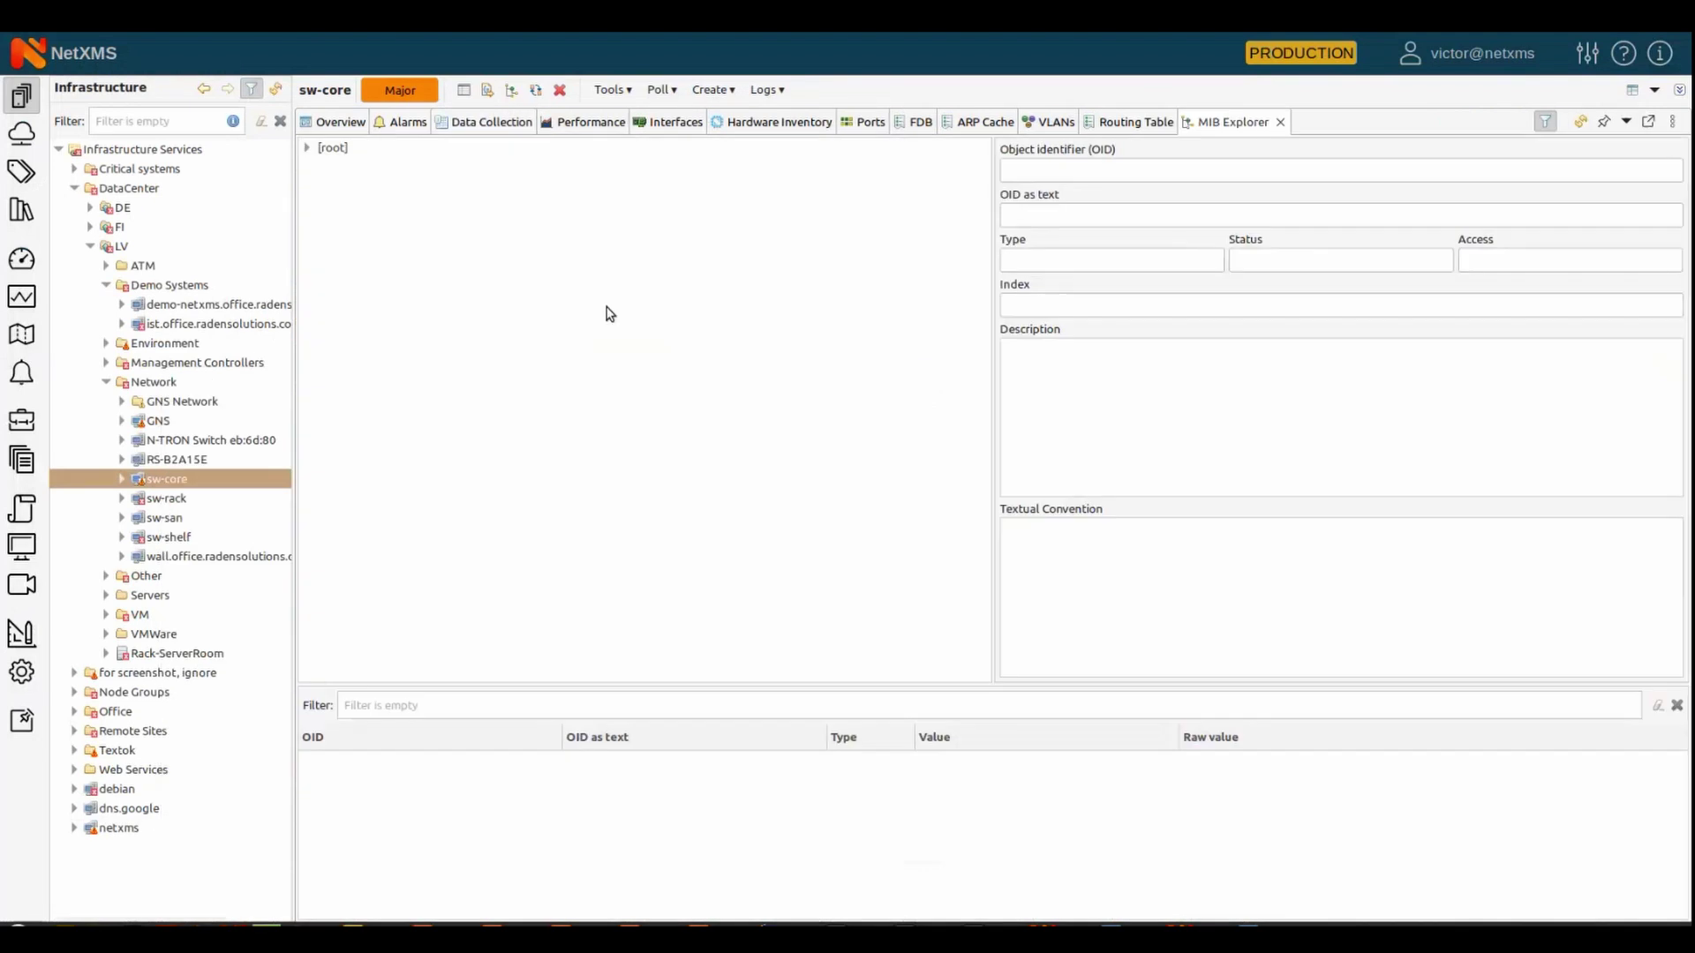
pyautogui.click(1049, 169)
pyautogui.write('1.3.6.1.2.1.1')
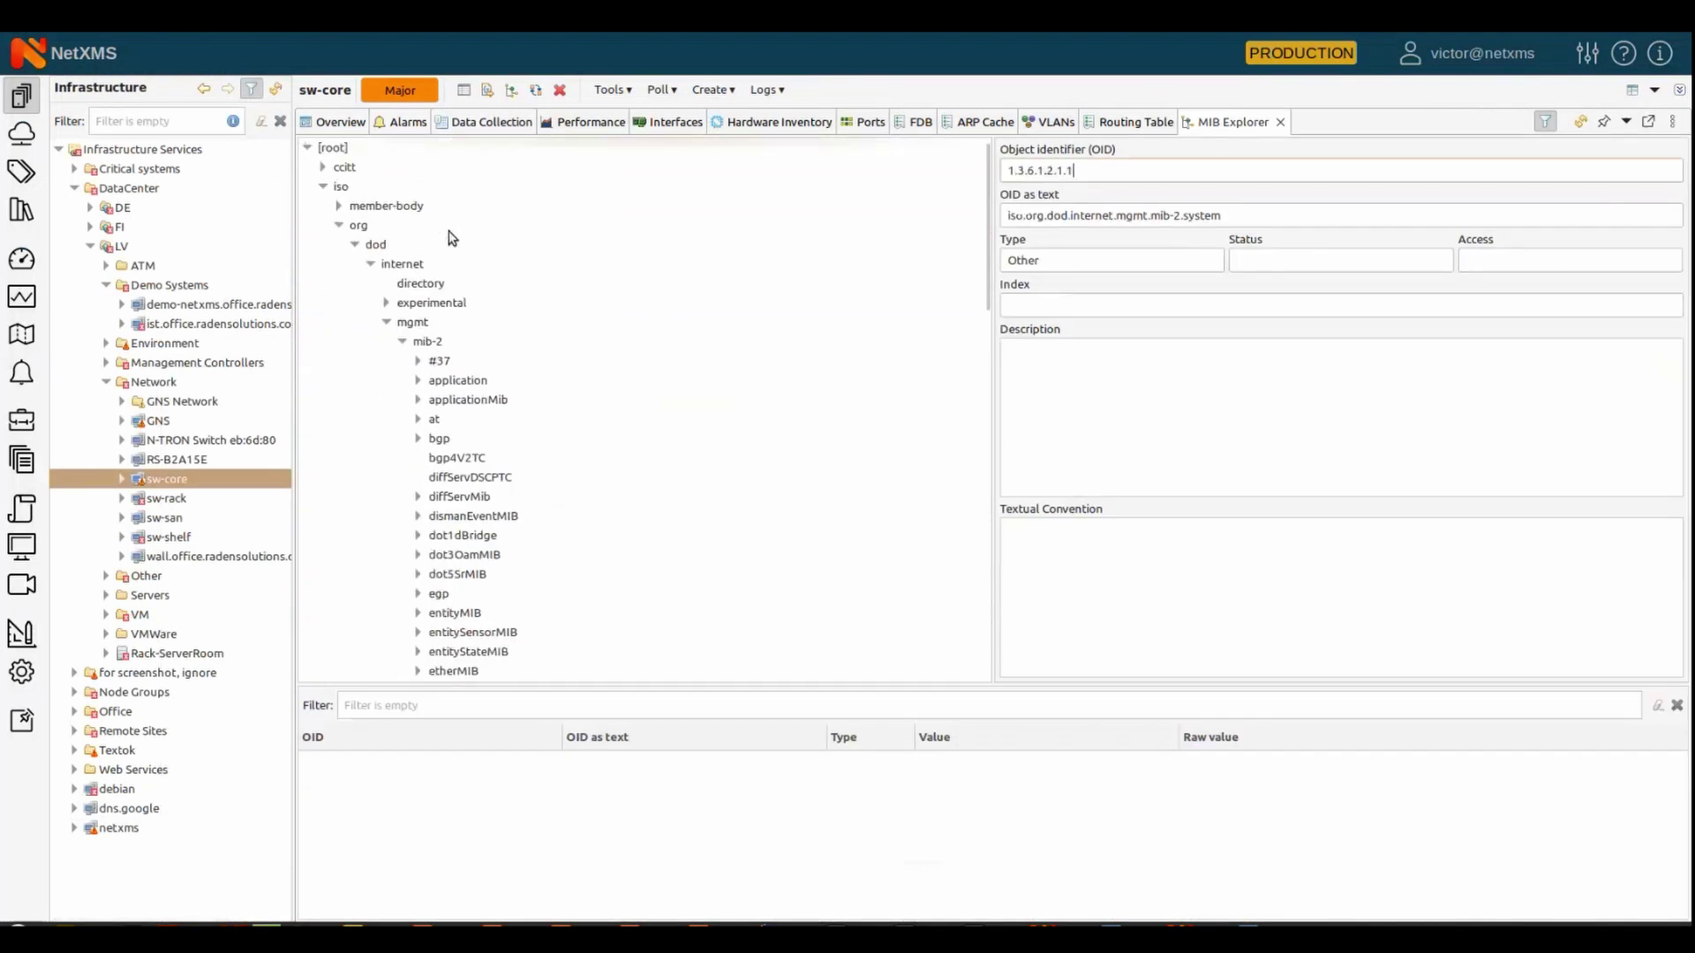
pyautogui.scroll(-15, 433, 249)
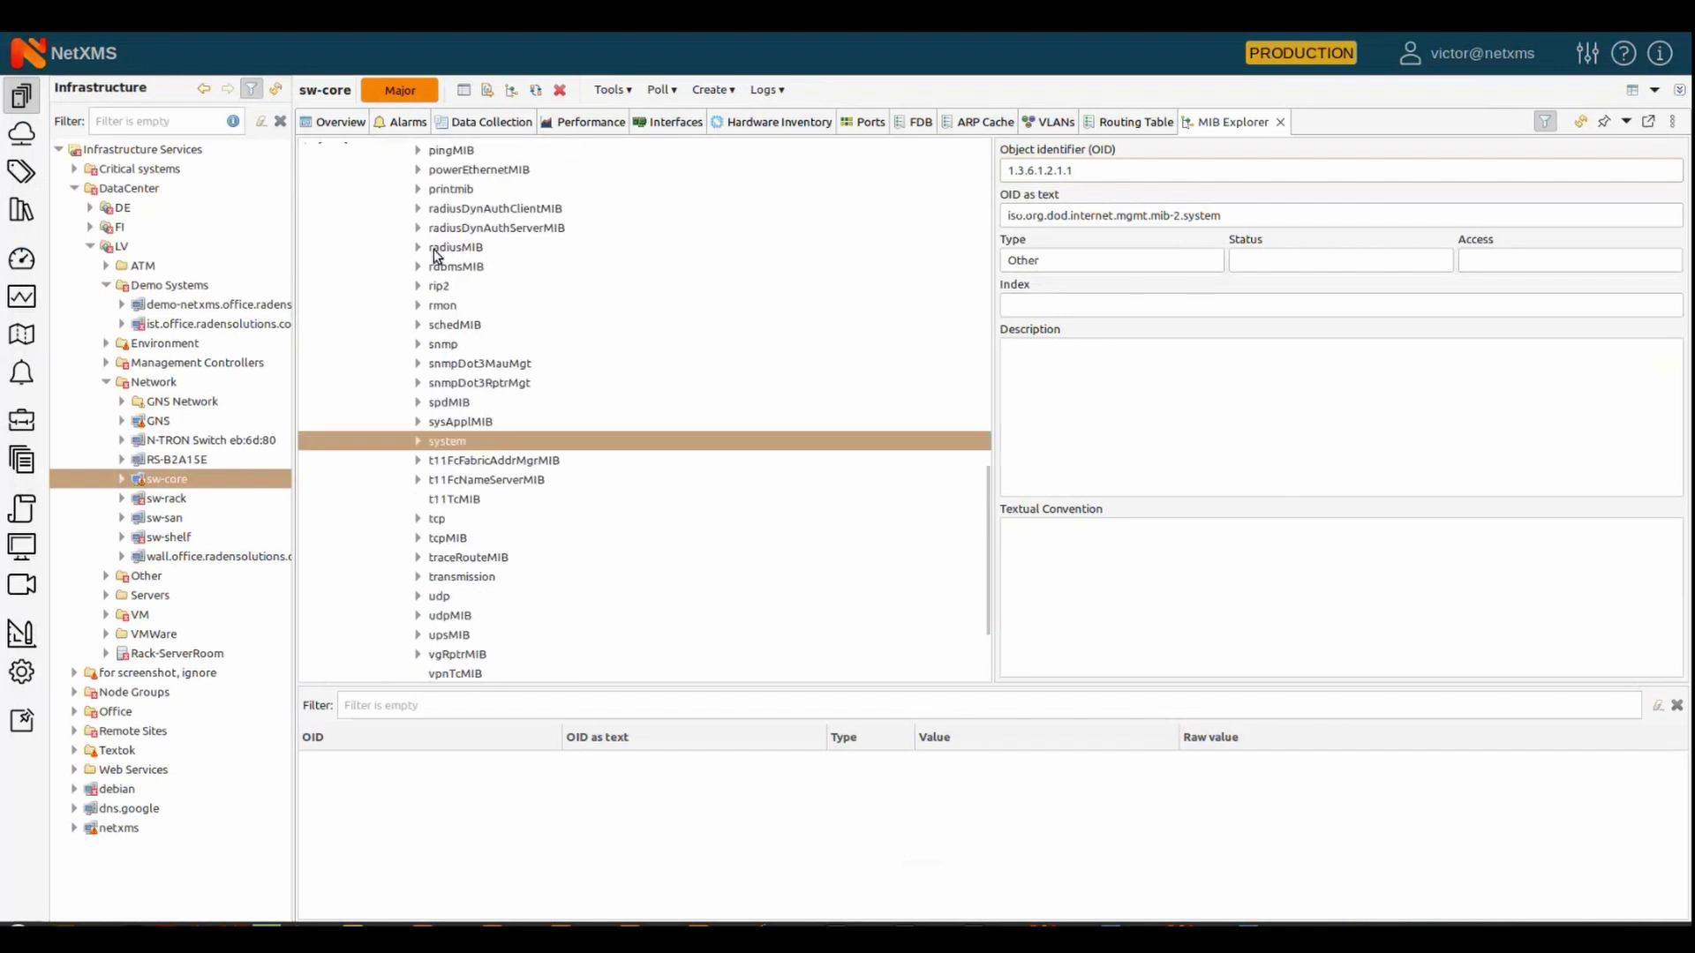
pyautogui.scroll(-3, 433, 254)
pyautogui.click(417, 305)
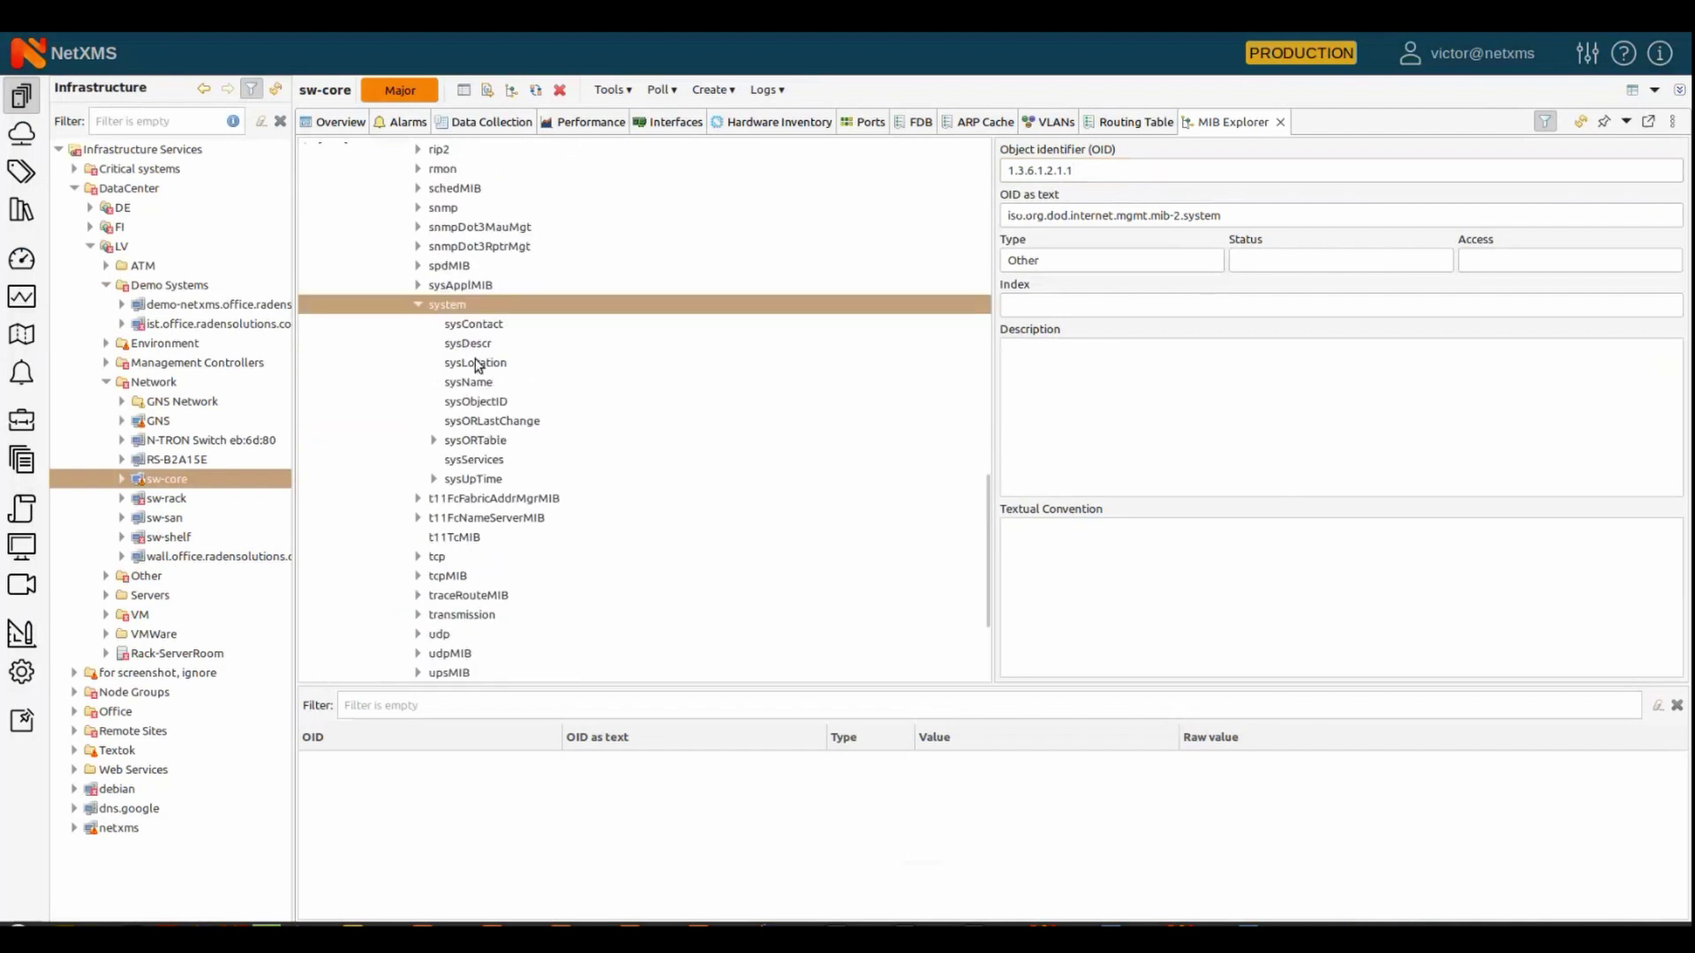
pyautogui.rightClick(466, 310)
pyautogui.click(517, 329)
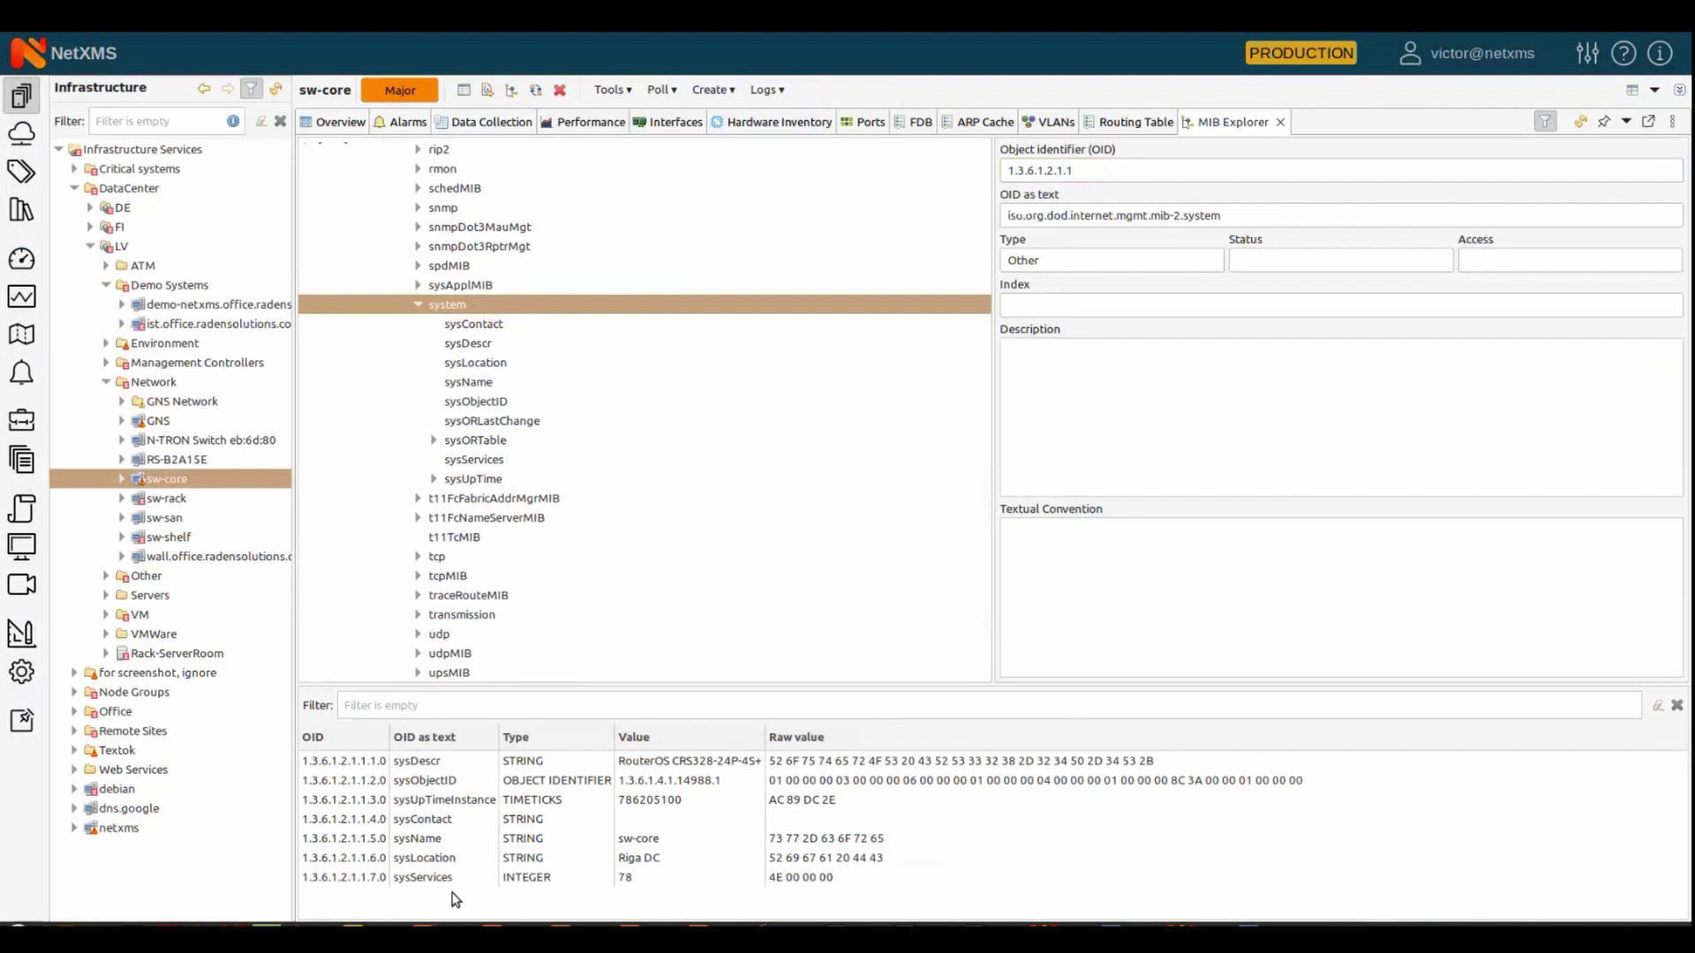
# Create an SNMP item from sysDescr named 'System description', keeping 60 s polling and 30-day retention
pyautogui.rightClick(425, 762)
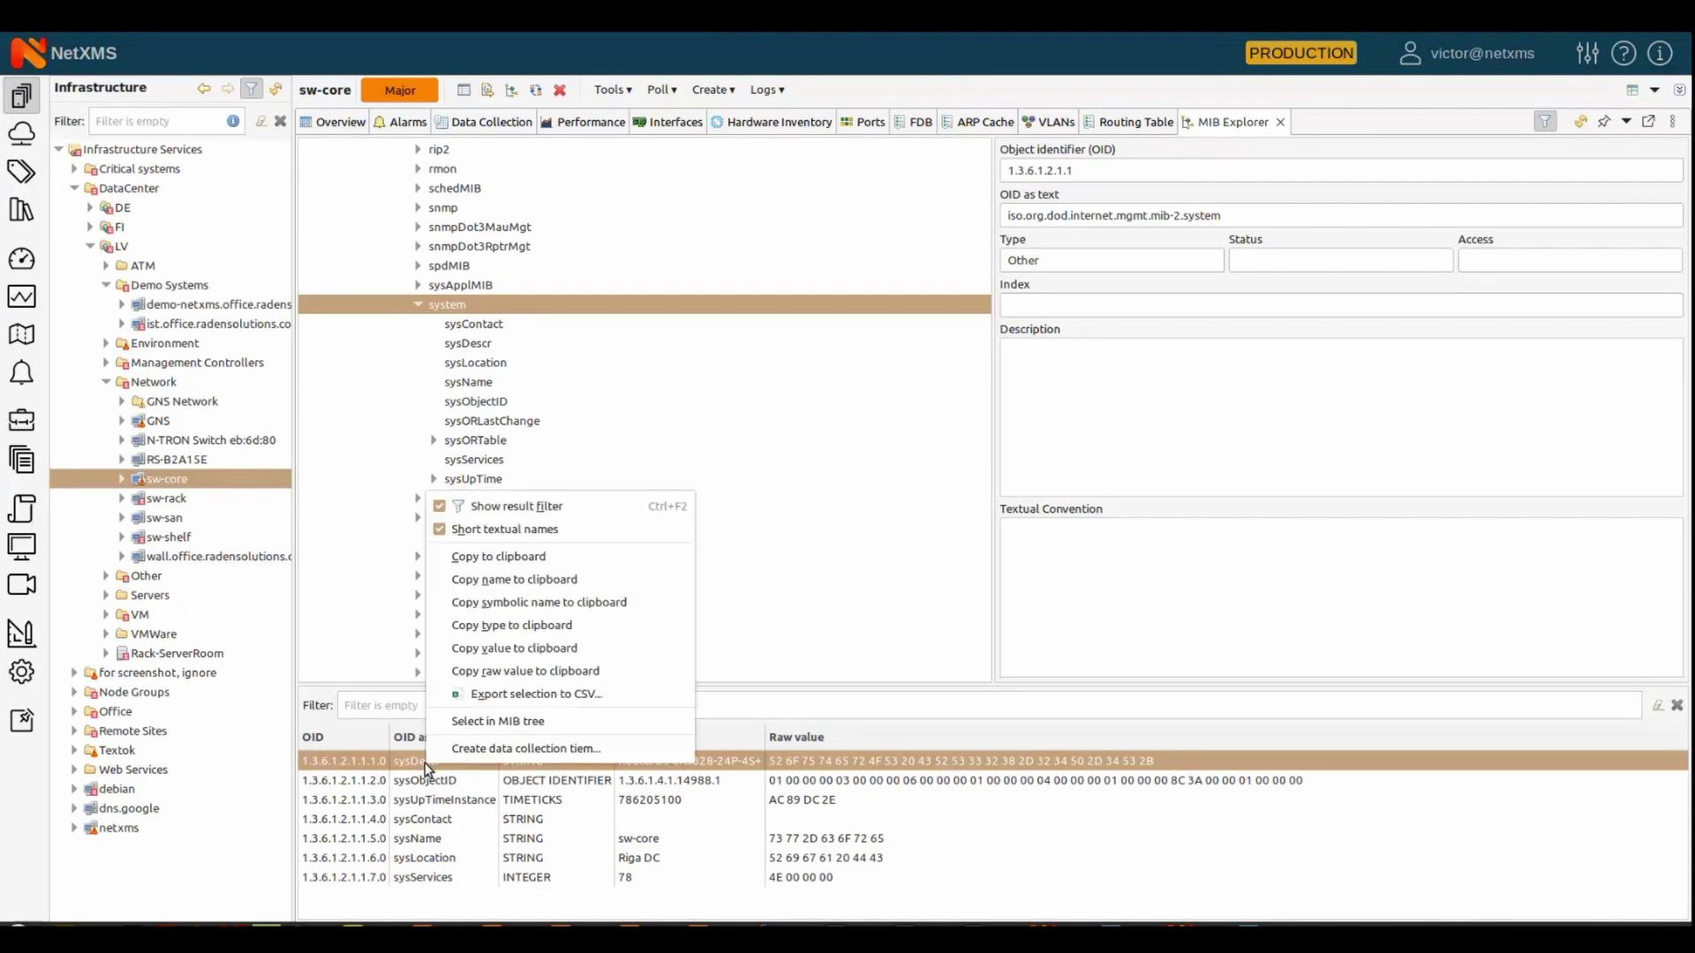
pyautogui.click(570, 749)
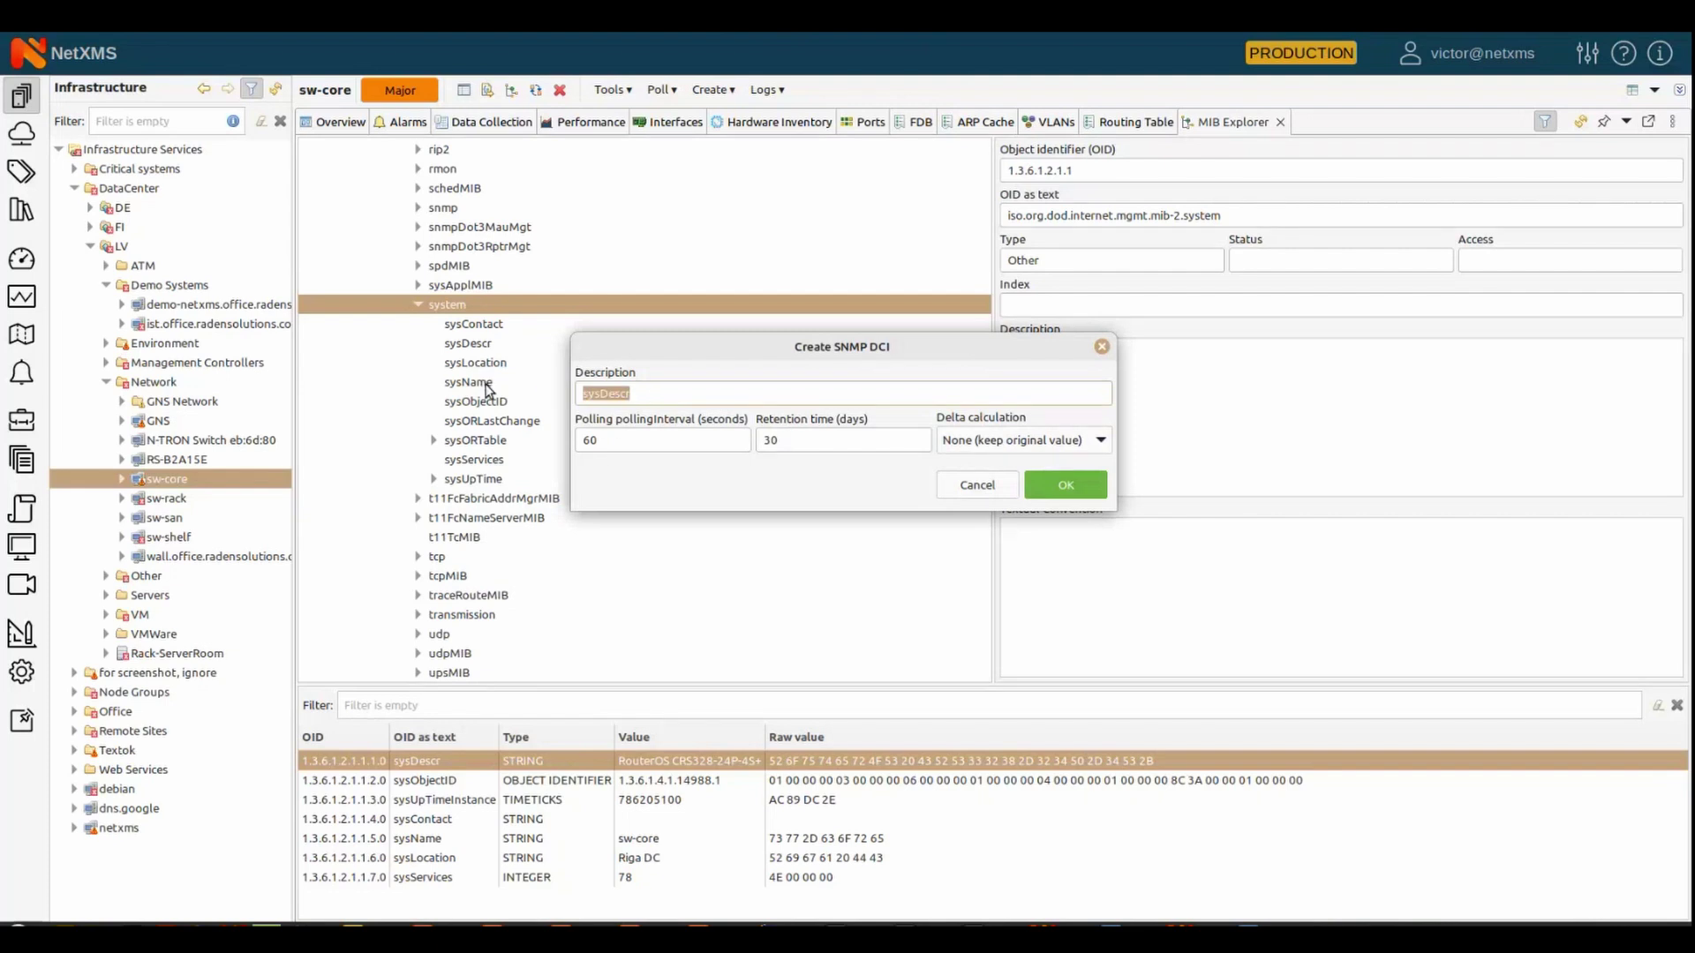
pyautogui.write('System description')
pyautogui.click(589, 441)
pyautogui.click(1021, 441)
pyautogui.click(1021, 440)
pyautogui.click(1098, 483)
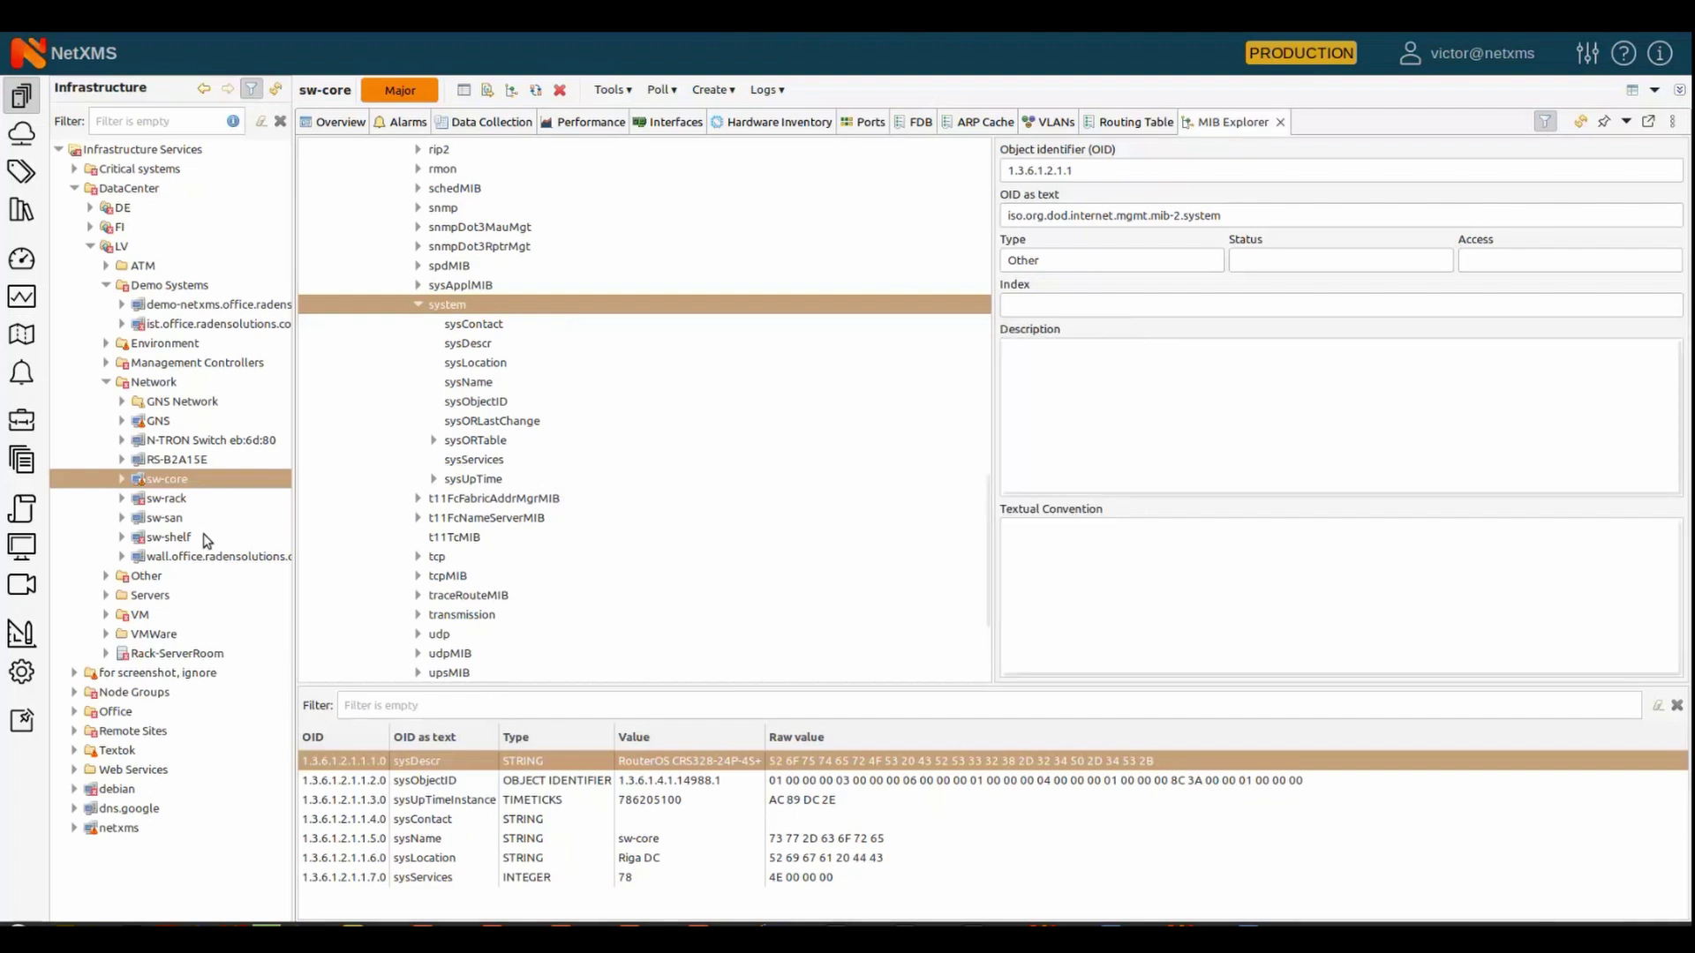
# Filter sw-core's Data Collection list by 'desc' and select the System description item
pyautogui.click(484, 123)
pyautogui.write('desc')
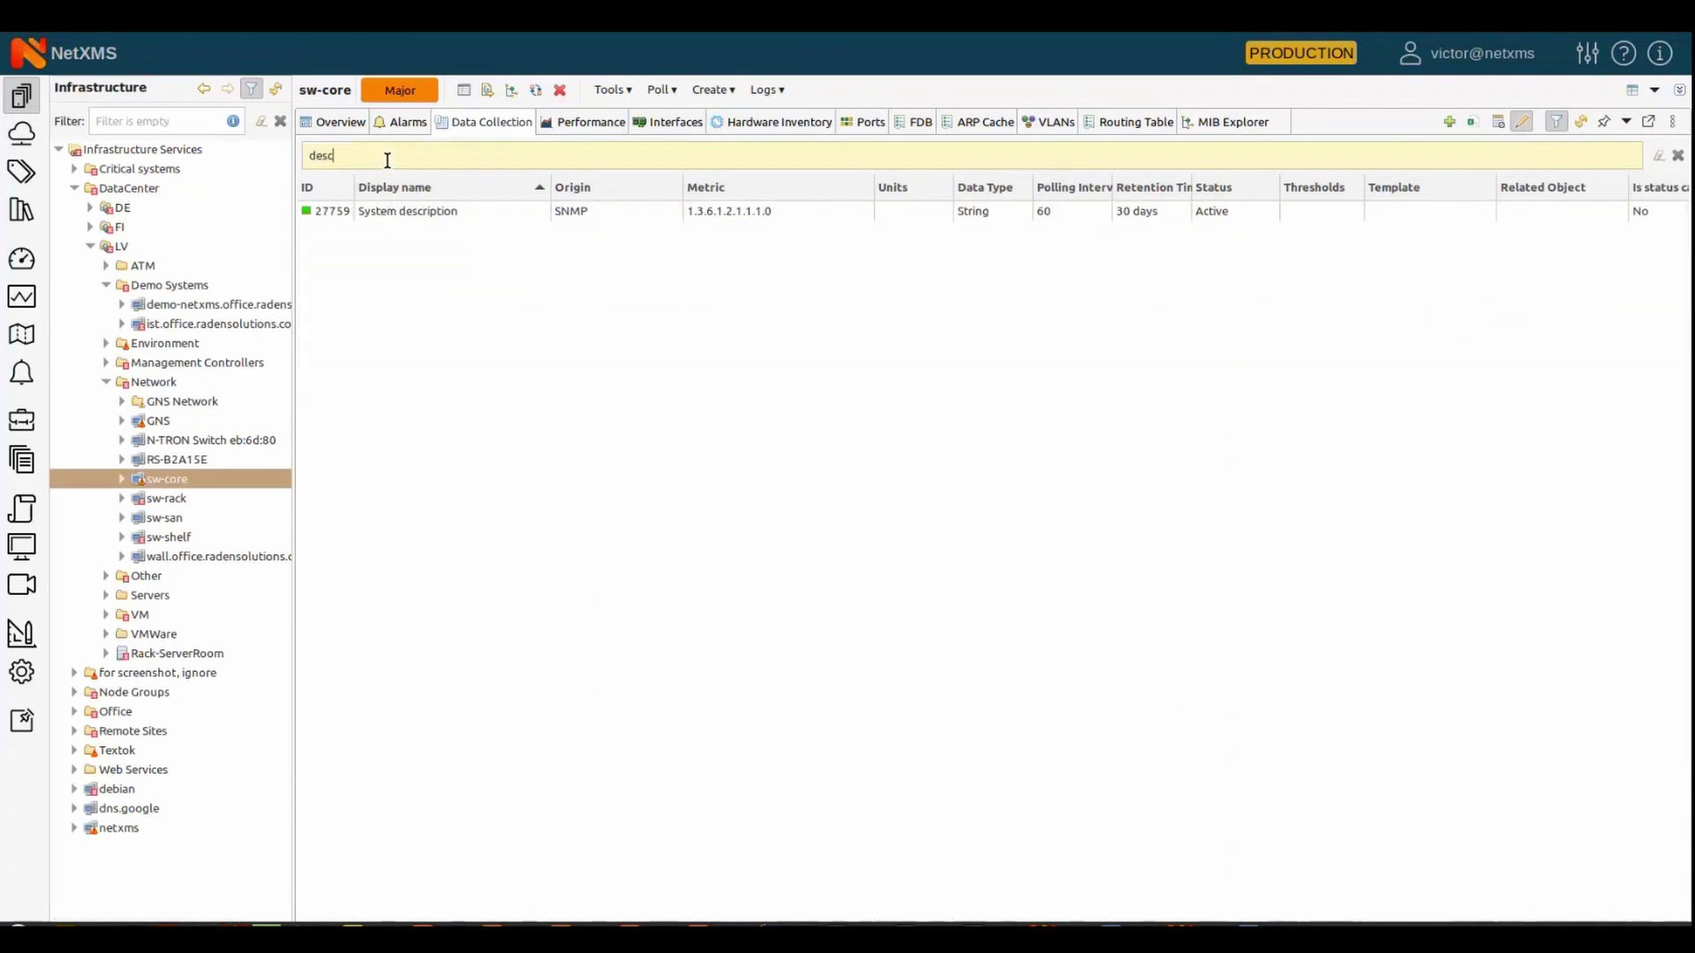
pyautogui.click(449, 215)
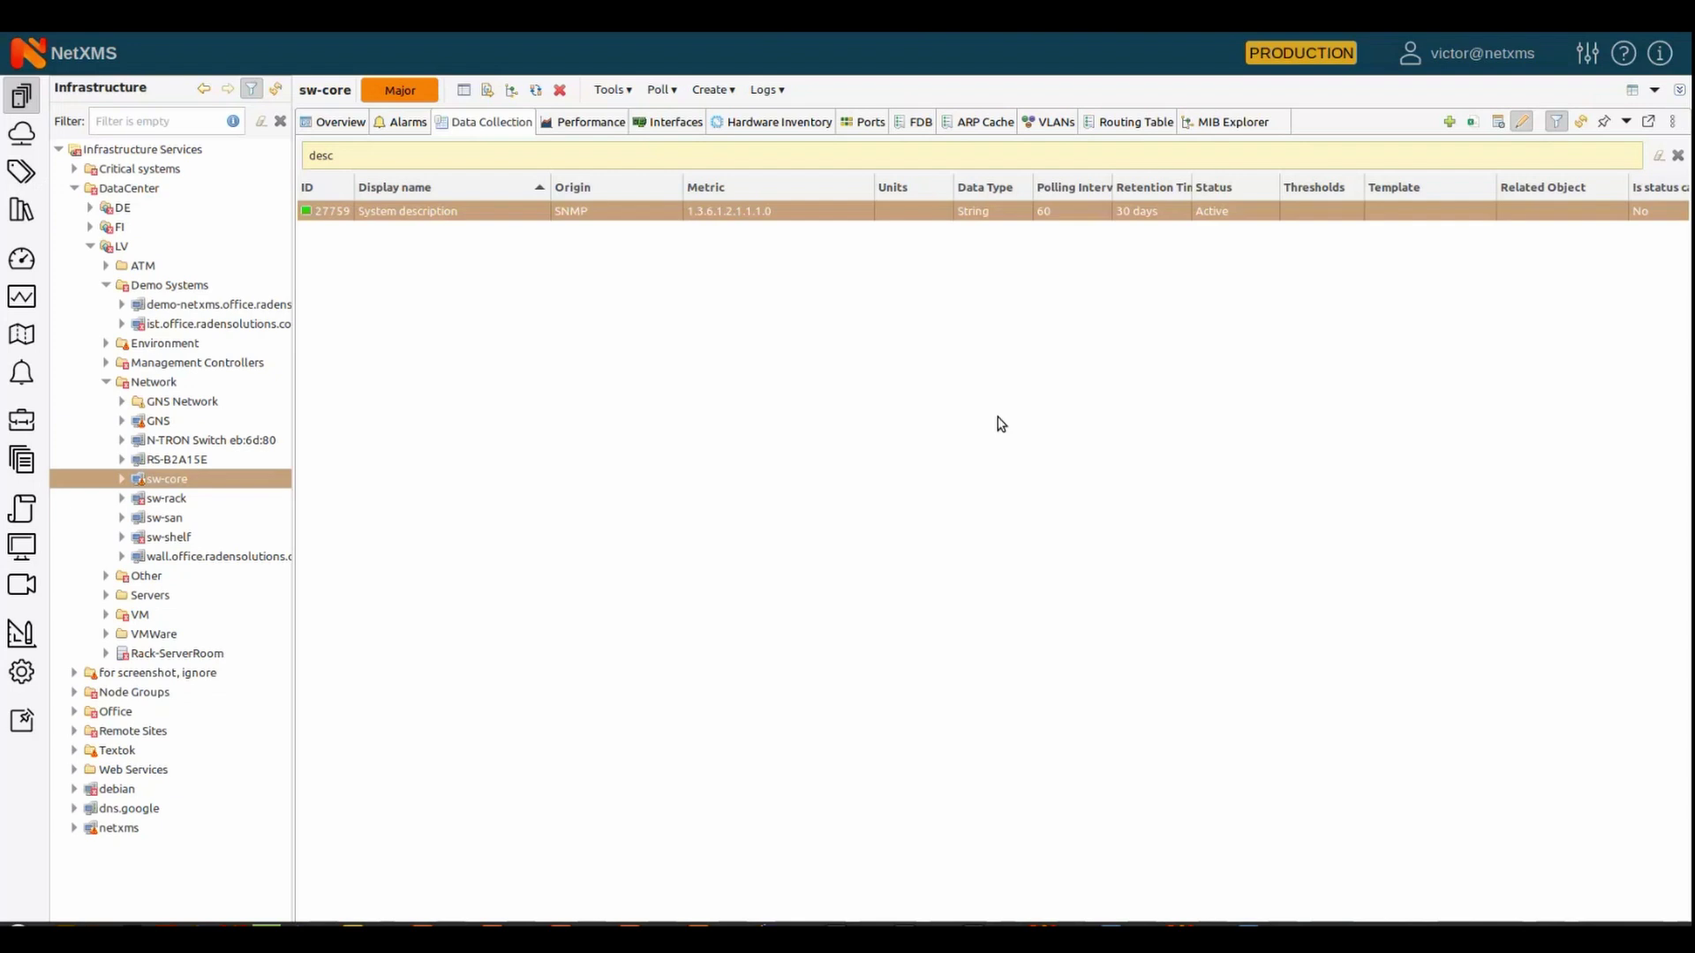
# Create a new template named Demo2 under Templates
pyautogui.click(21, 212)
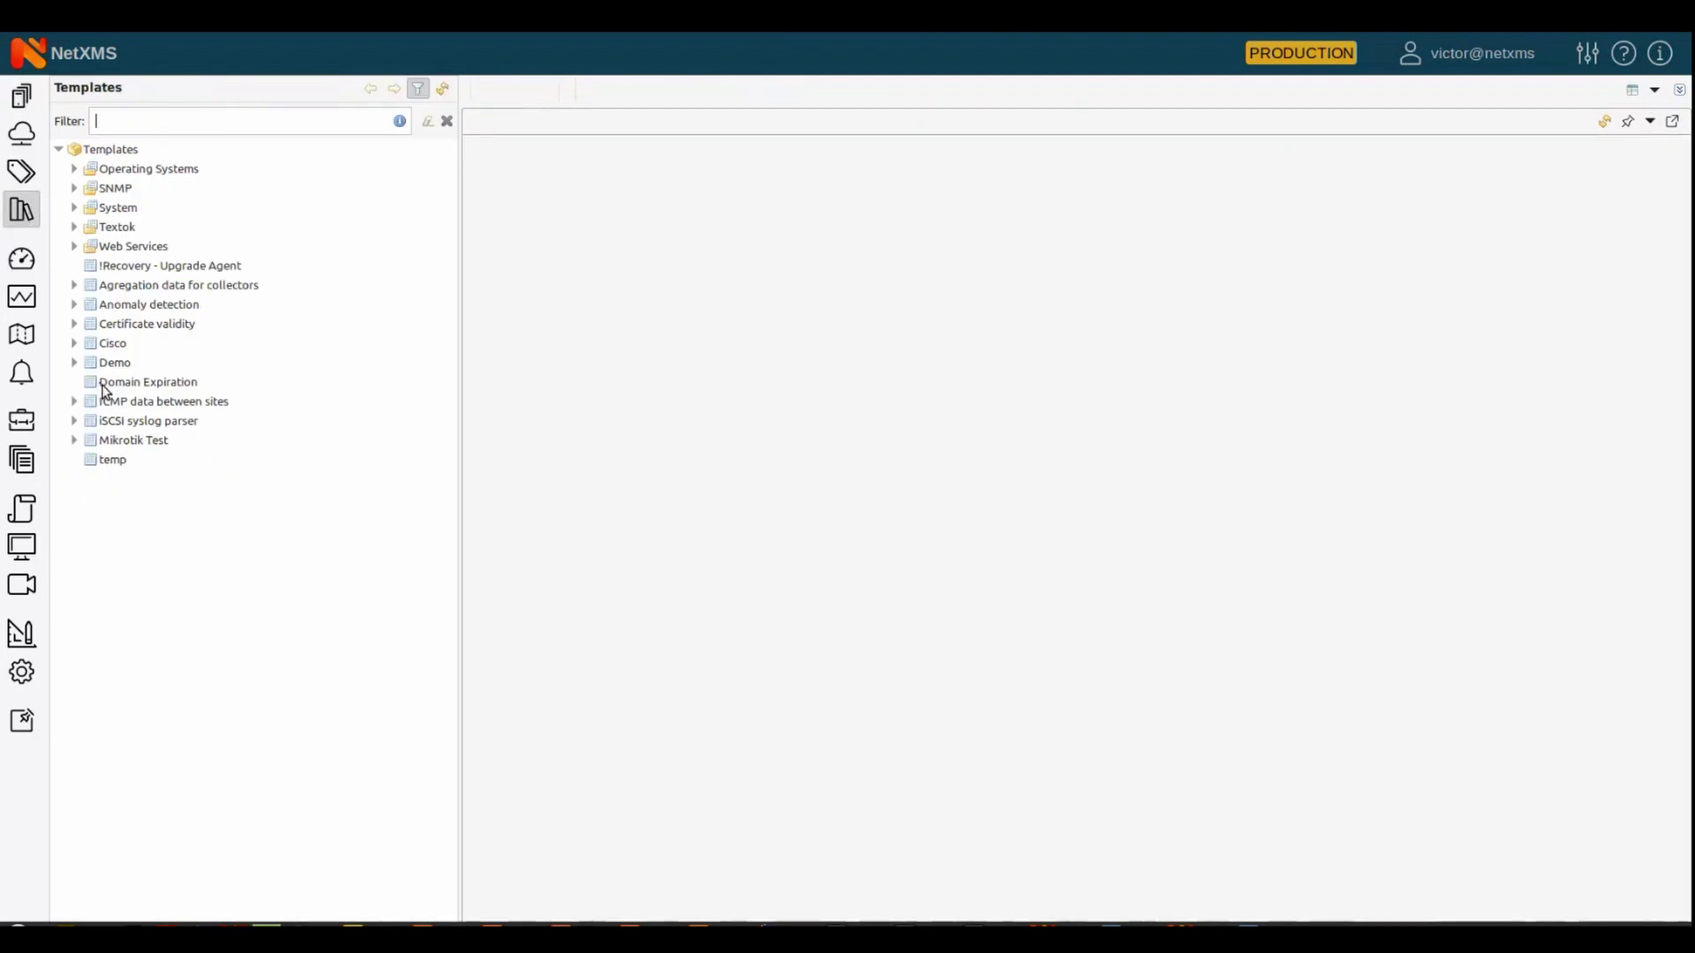
pyautogui.rightClick(140, 152)
pyautogui.moveTo(265, 171)
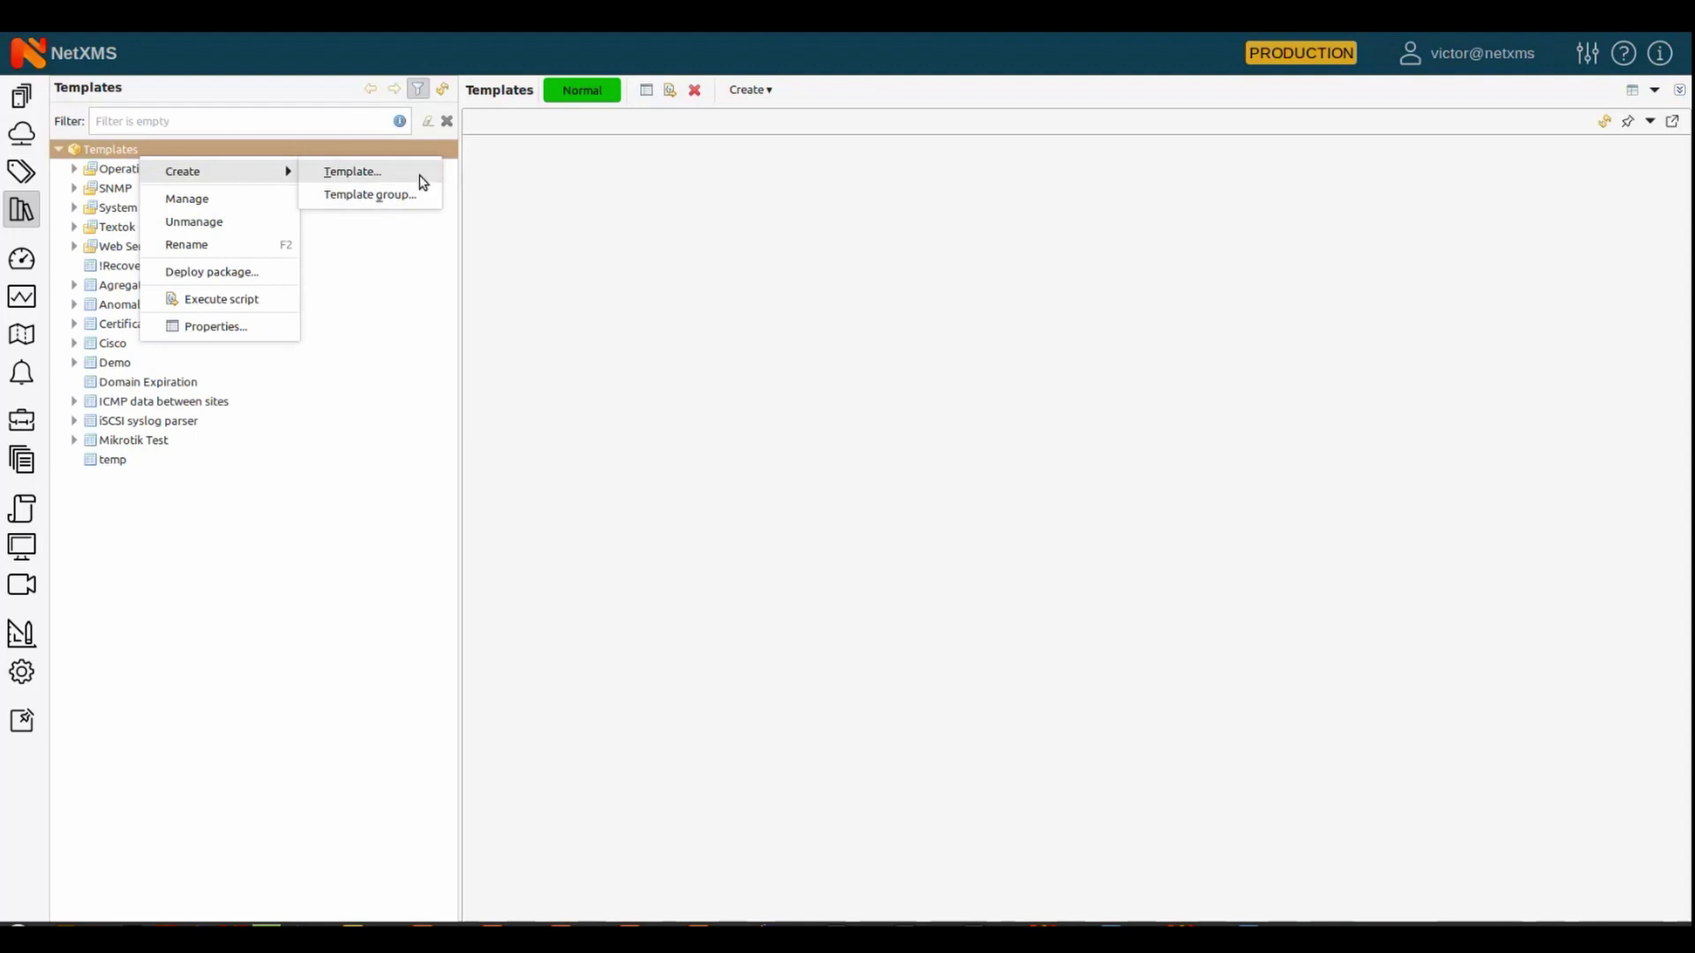
pyautogui.click(421, 176)
pyautogui.write('Demo2')
pyautogui.press('Return')
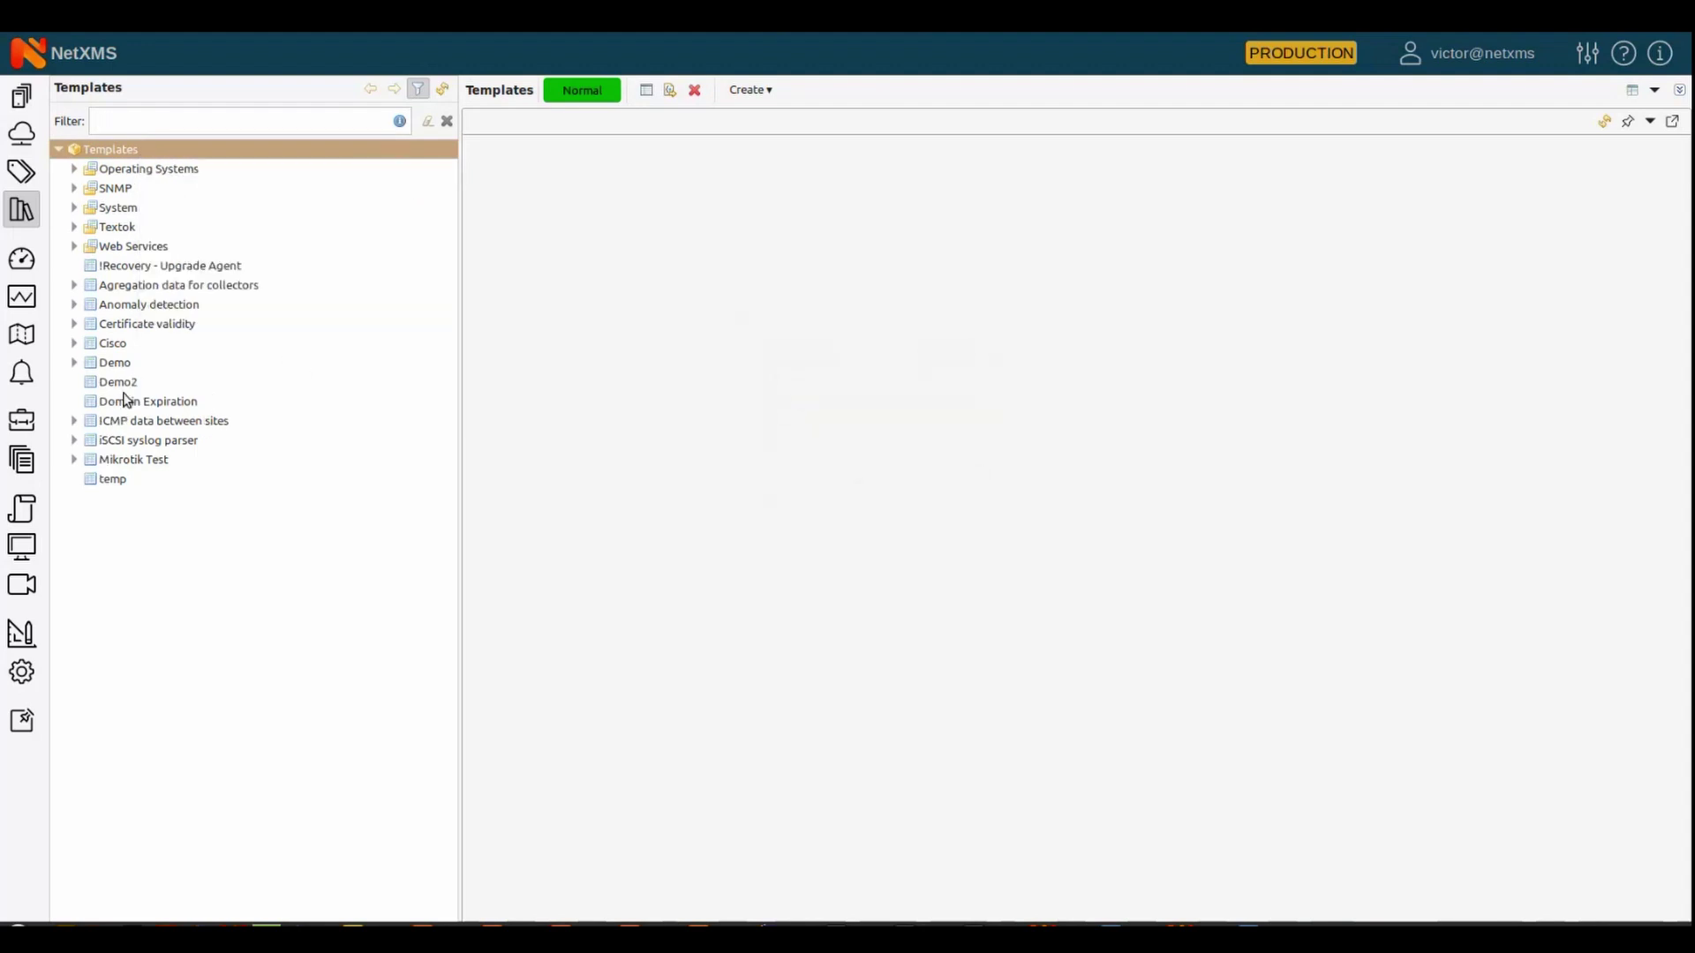
# Start a new SNMP parameter in Demo2, then cancel it without saving
pyautogui.click(133, 383)
pyautogui.rightClick(594, 408)
pyautogui.click(639, 406)
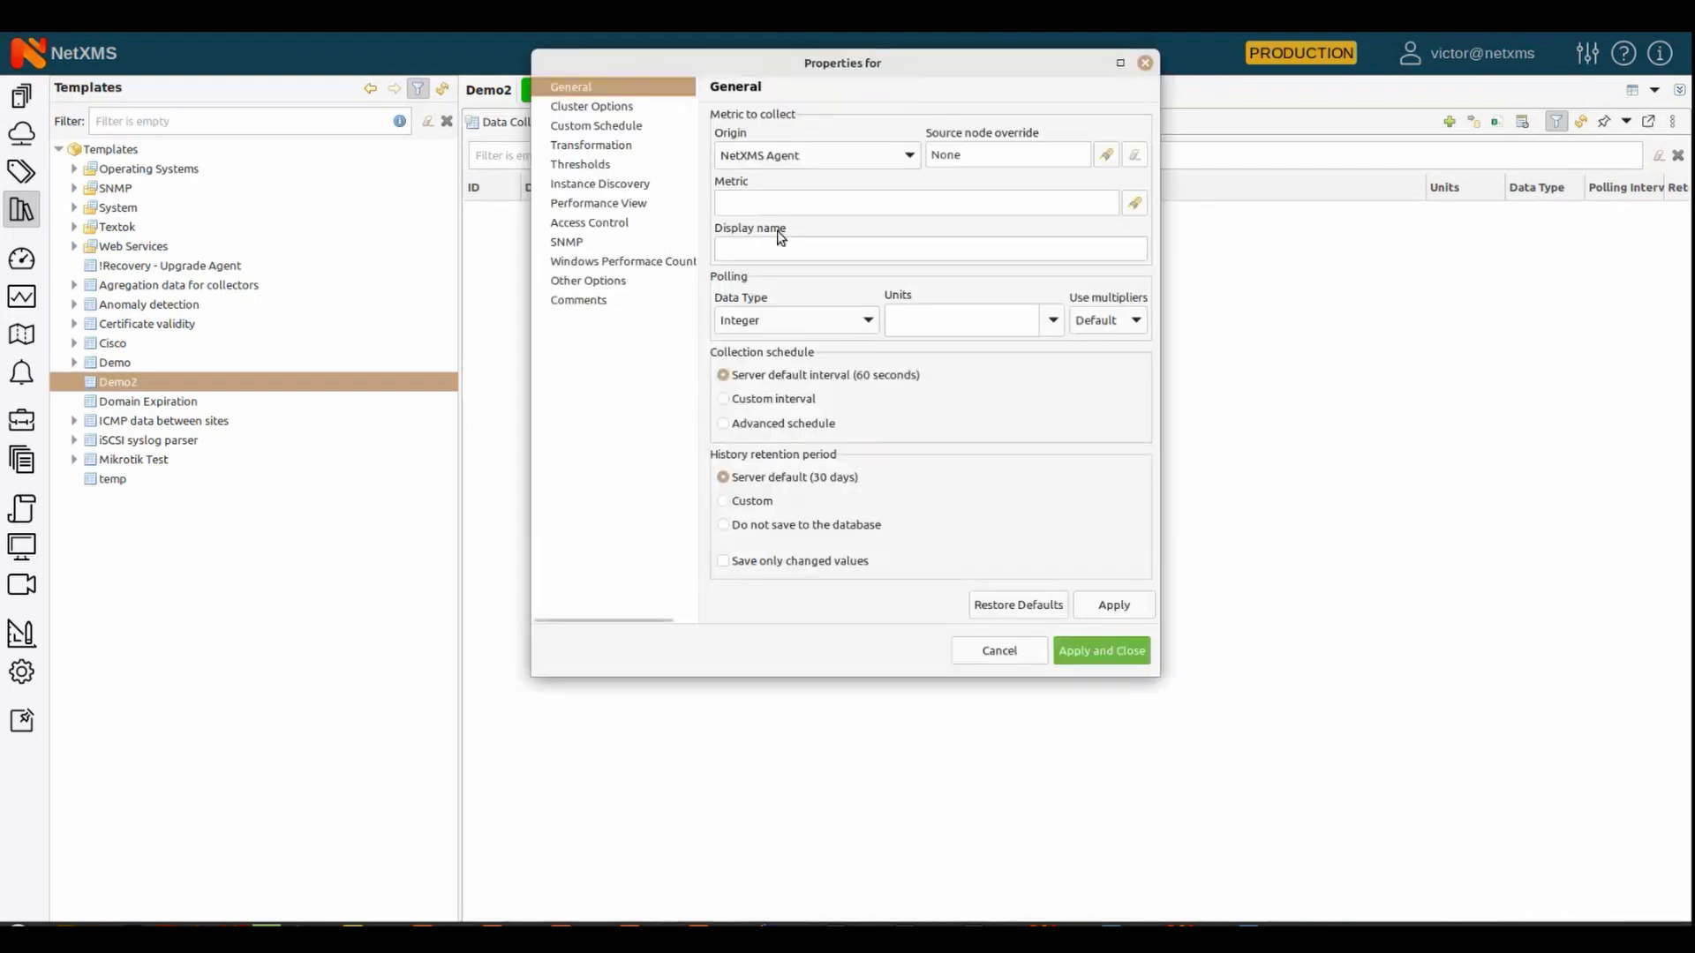
pyautogui.click(794, 155)
pyautogui.click(776, 229)
pyautogui.press('Escape')
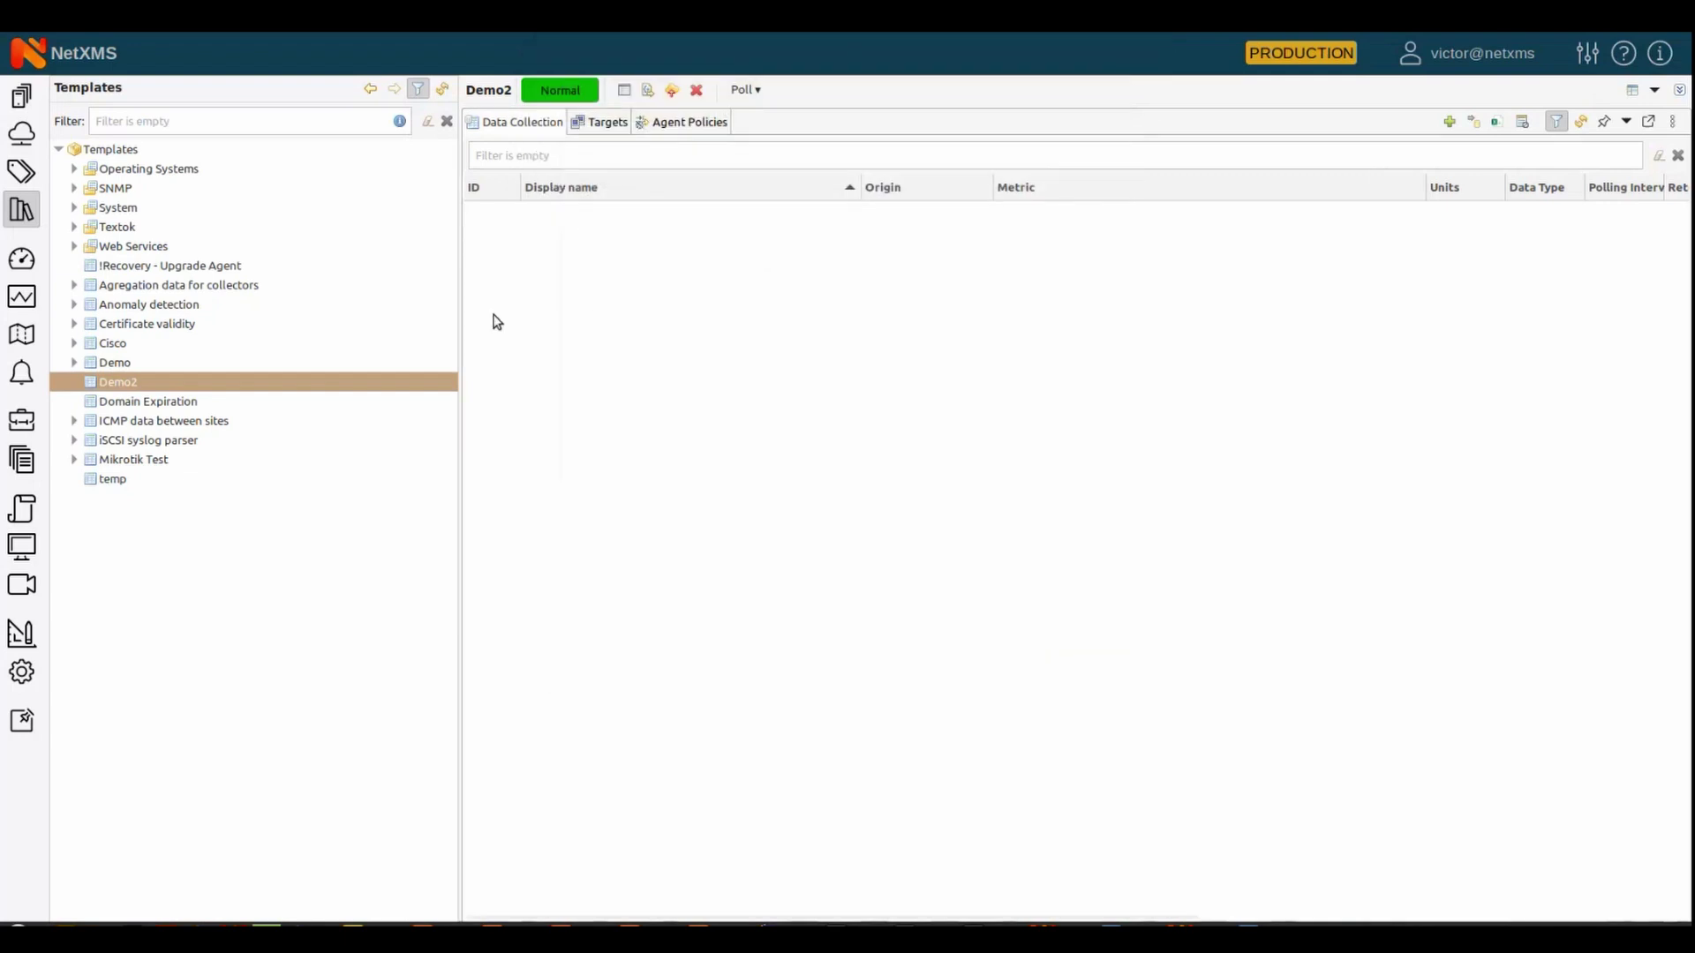
# Return to sw-core's data collection list and bring up the System description item's context menu
pyautogui.click(22, 95)
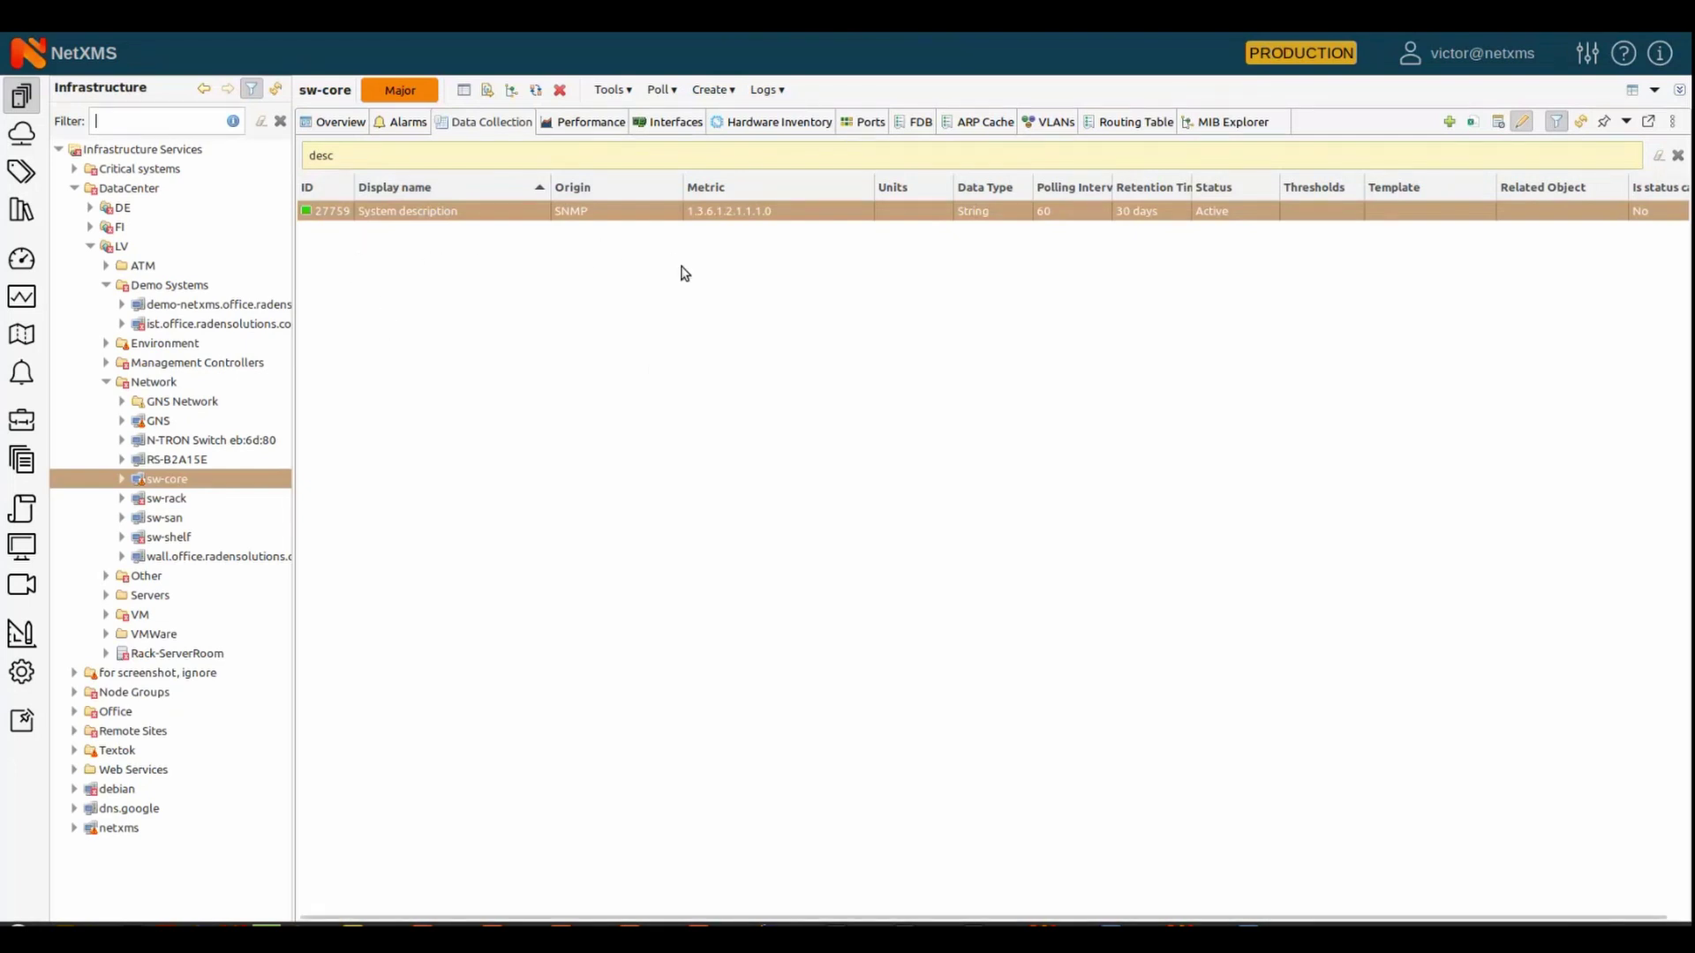
pyautogui.rightClick(453, 212)
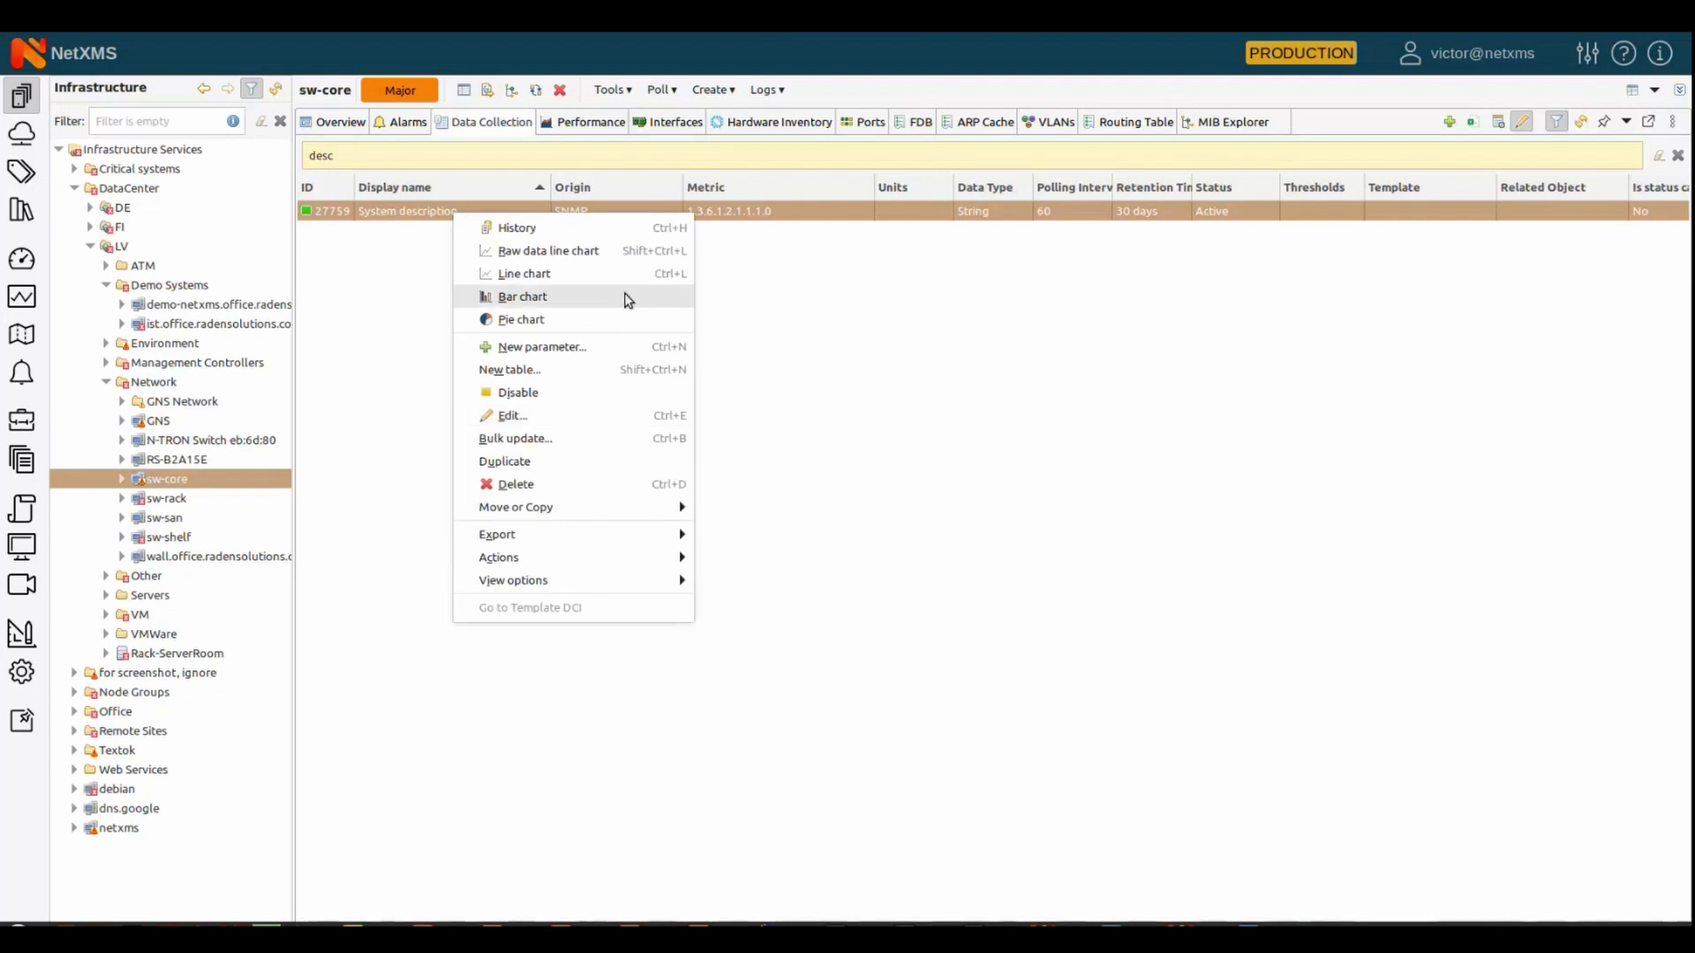
# Convert the System description item into a Demo2 template item, filtering the template list by 'de'
pyautogui.moveTo(536, 567)
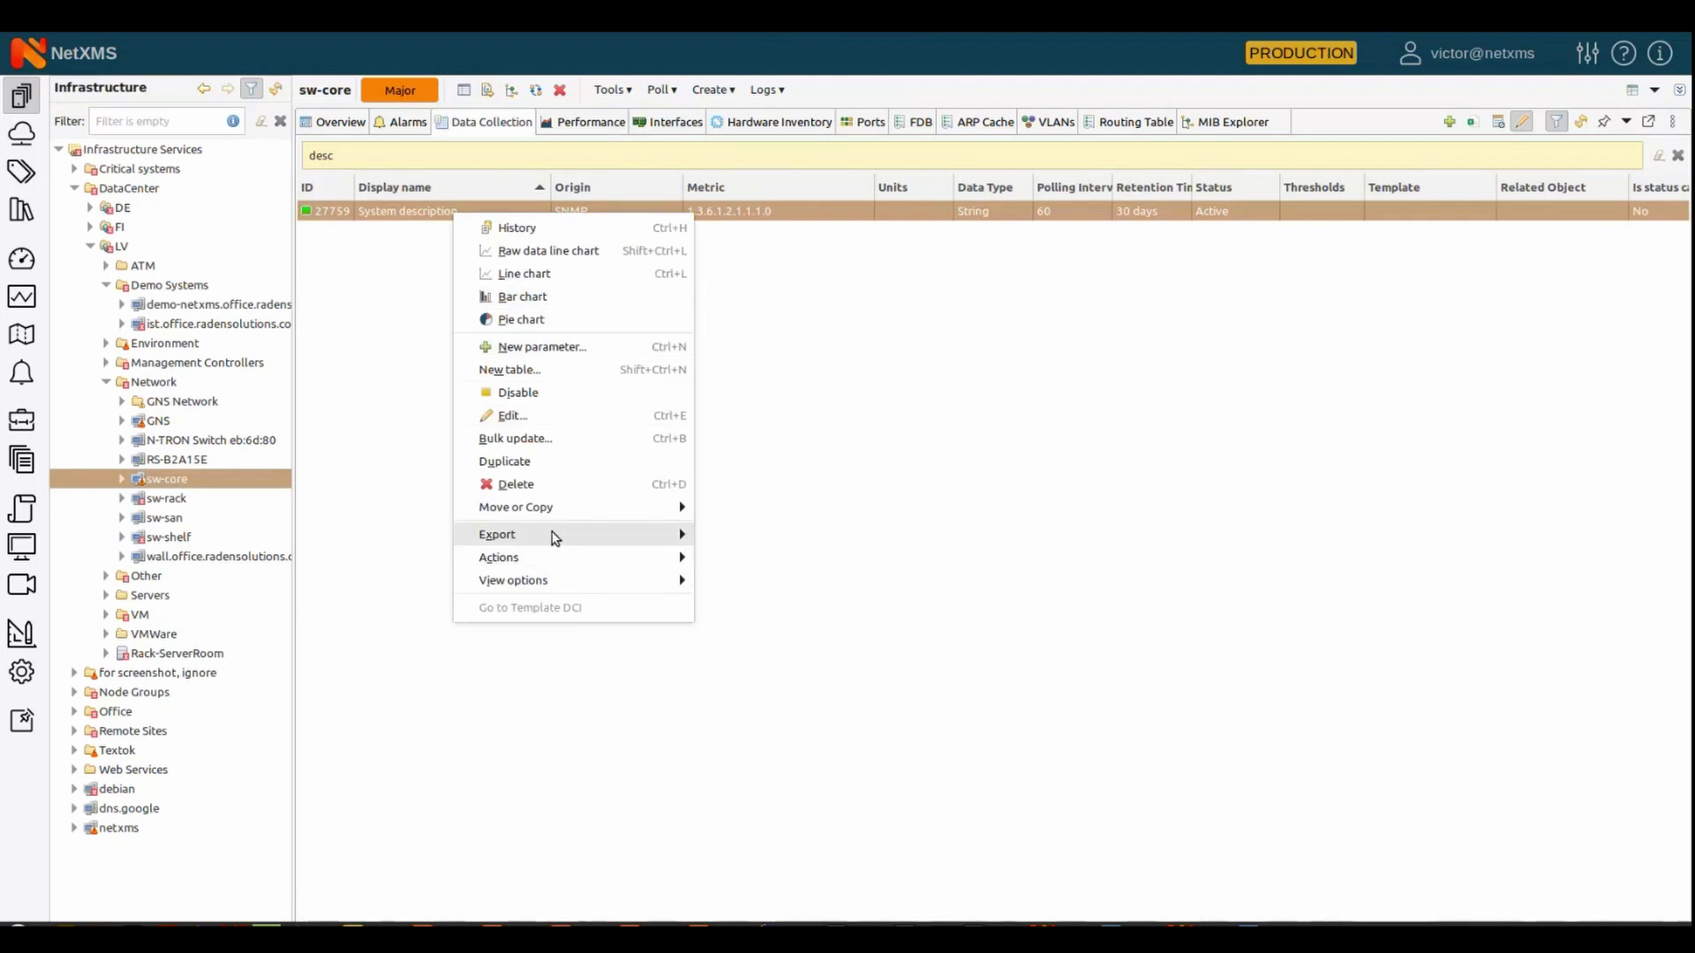
pyautogui.moveTo(561, 519)
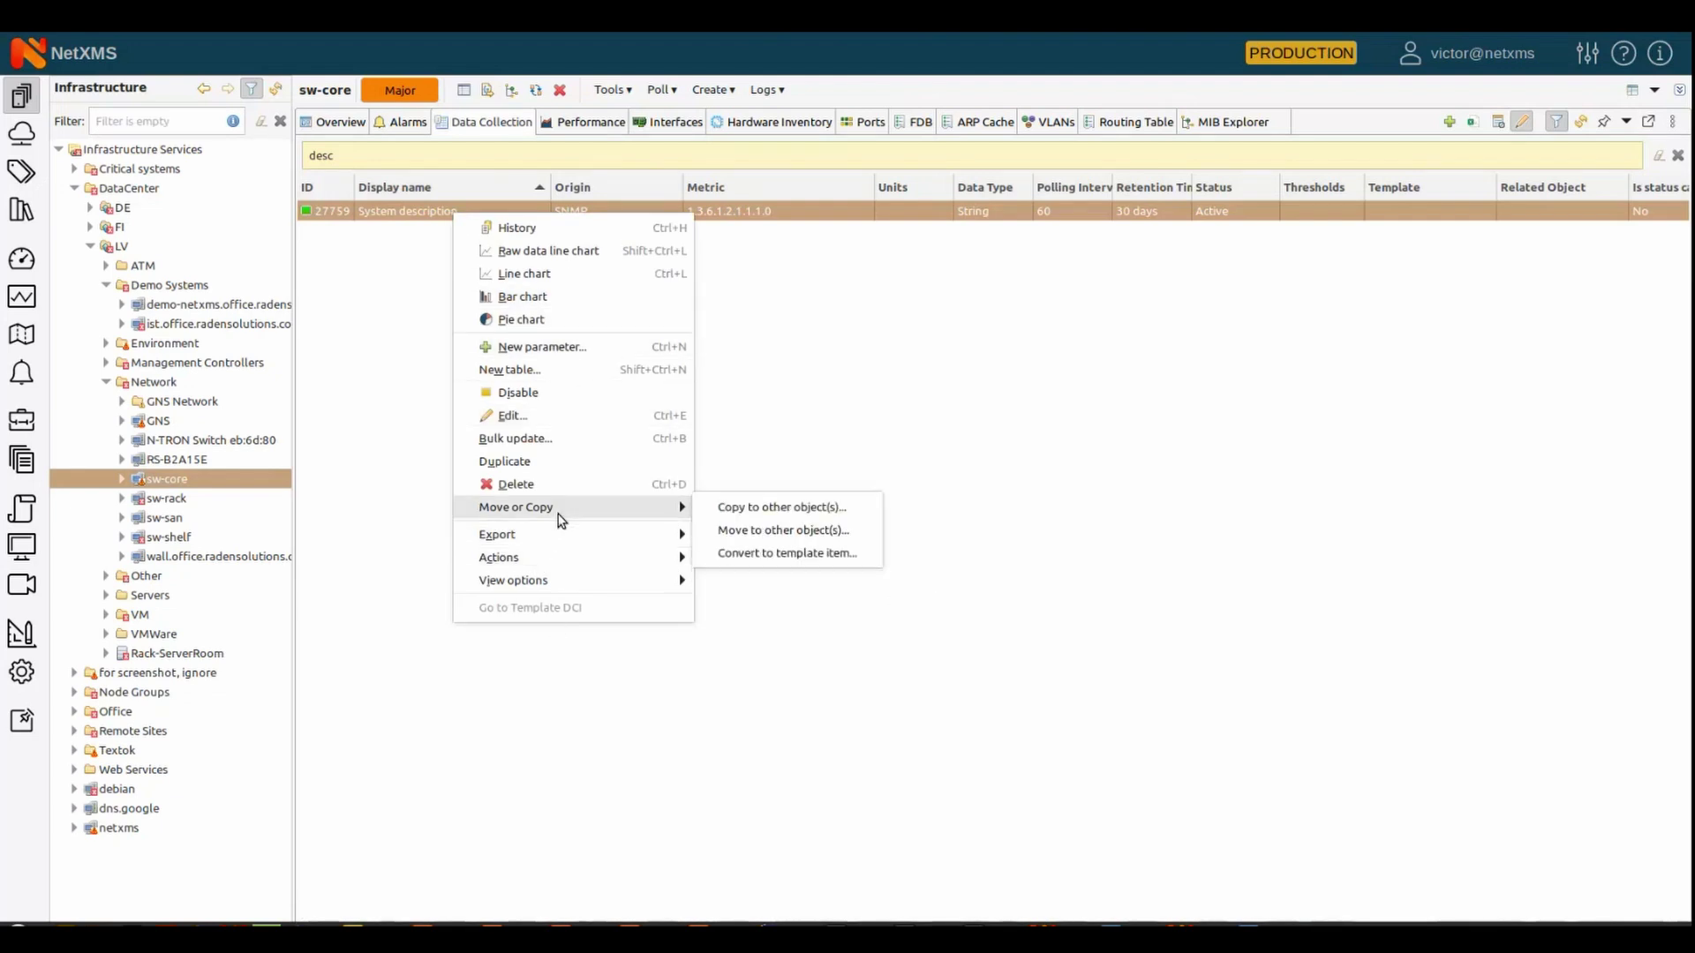
pyautogui.click(846, 556)
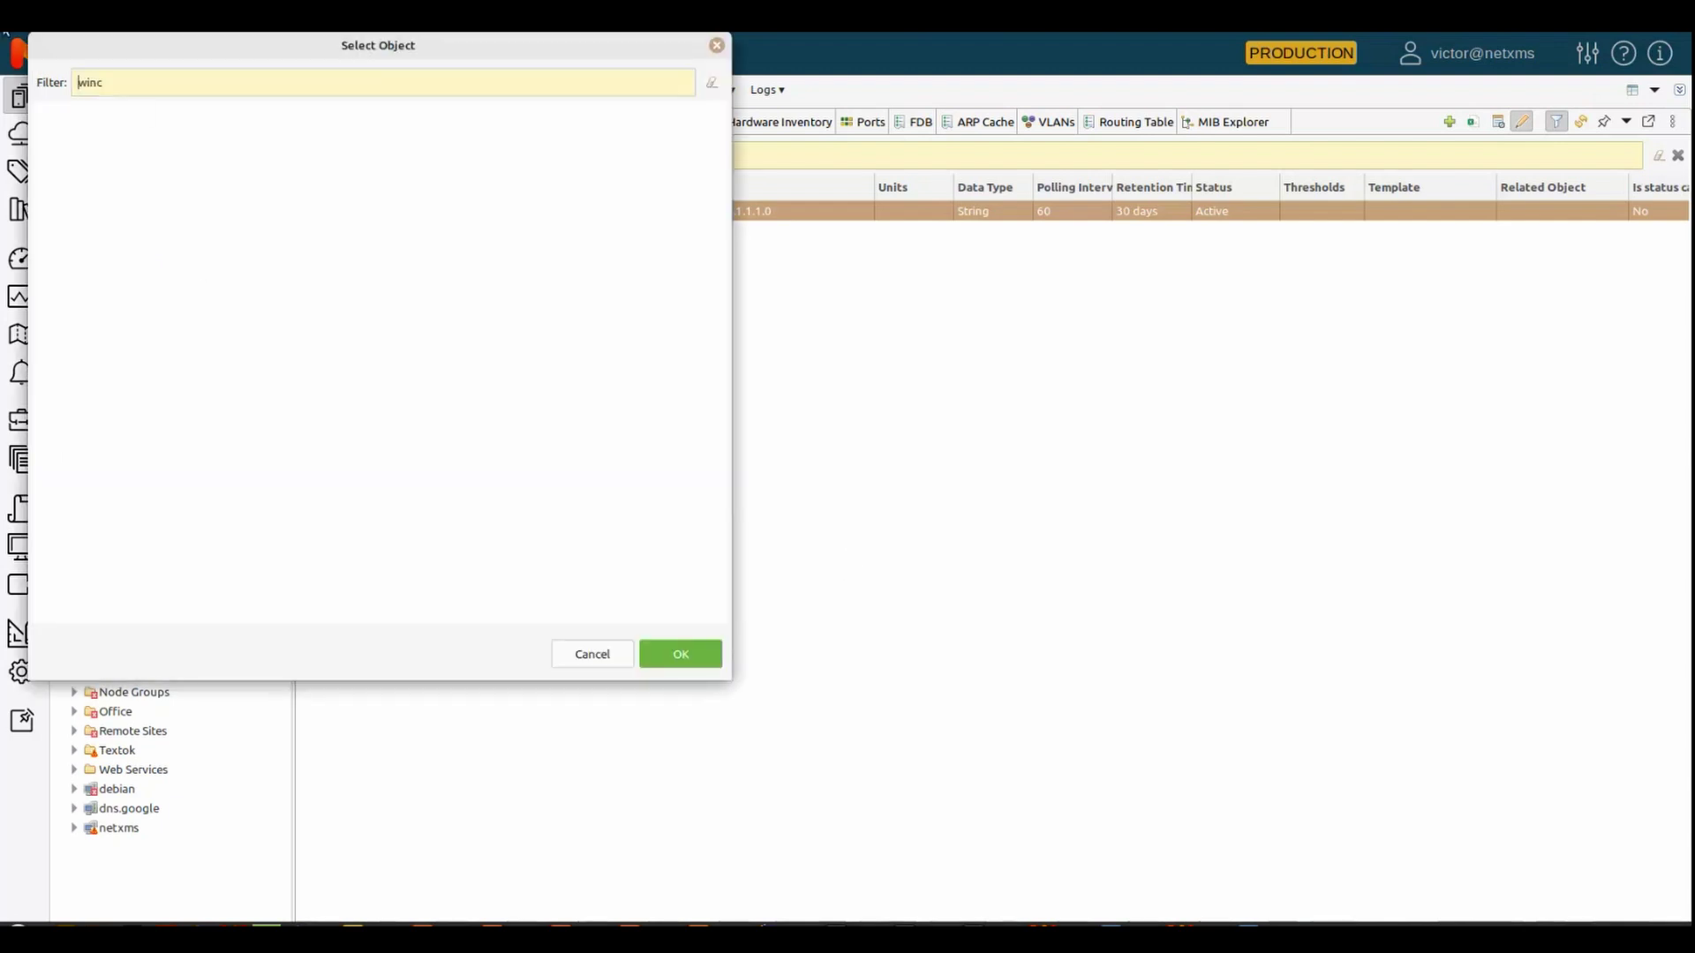
pyautogui.doubleClick(117, 82)
pyautogui.write('demo2')
pyautogui.click(103, 137)
pyautogui.click(692, 658)
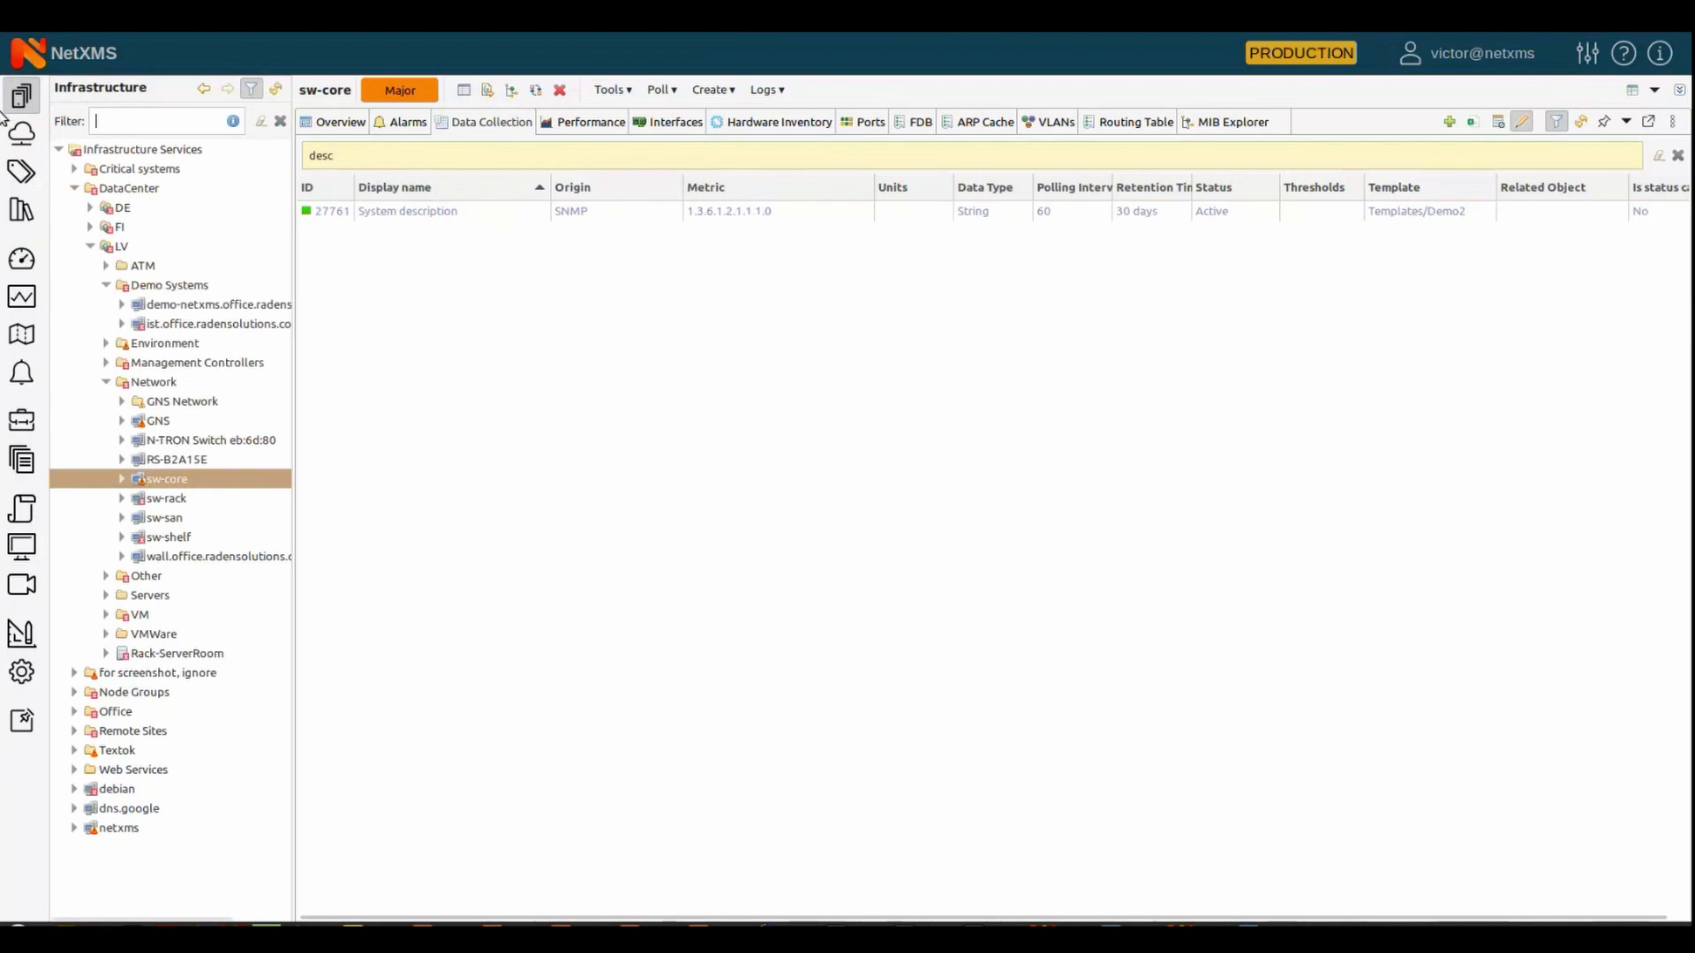
# Review Demo2's System description item and its current target nodes
pyautogui.click(22, 212)
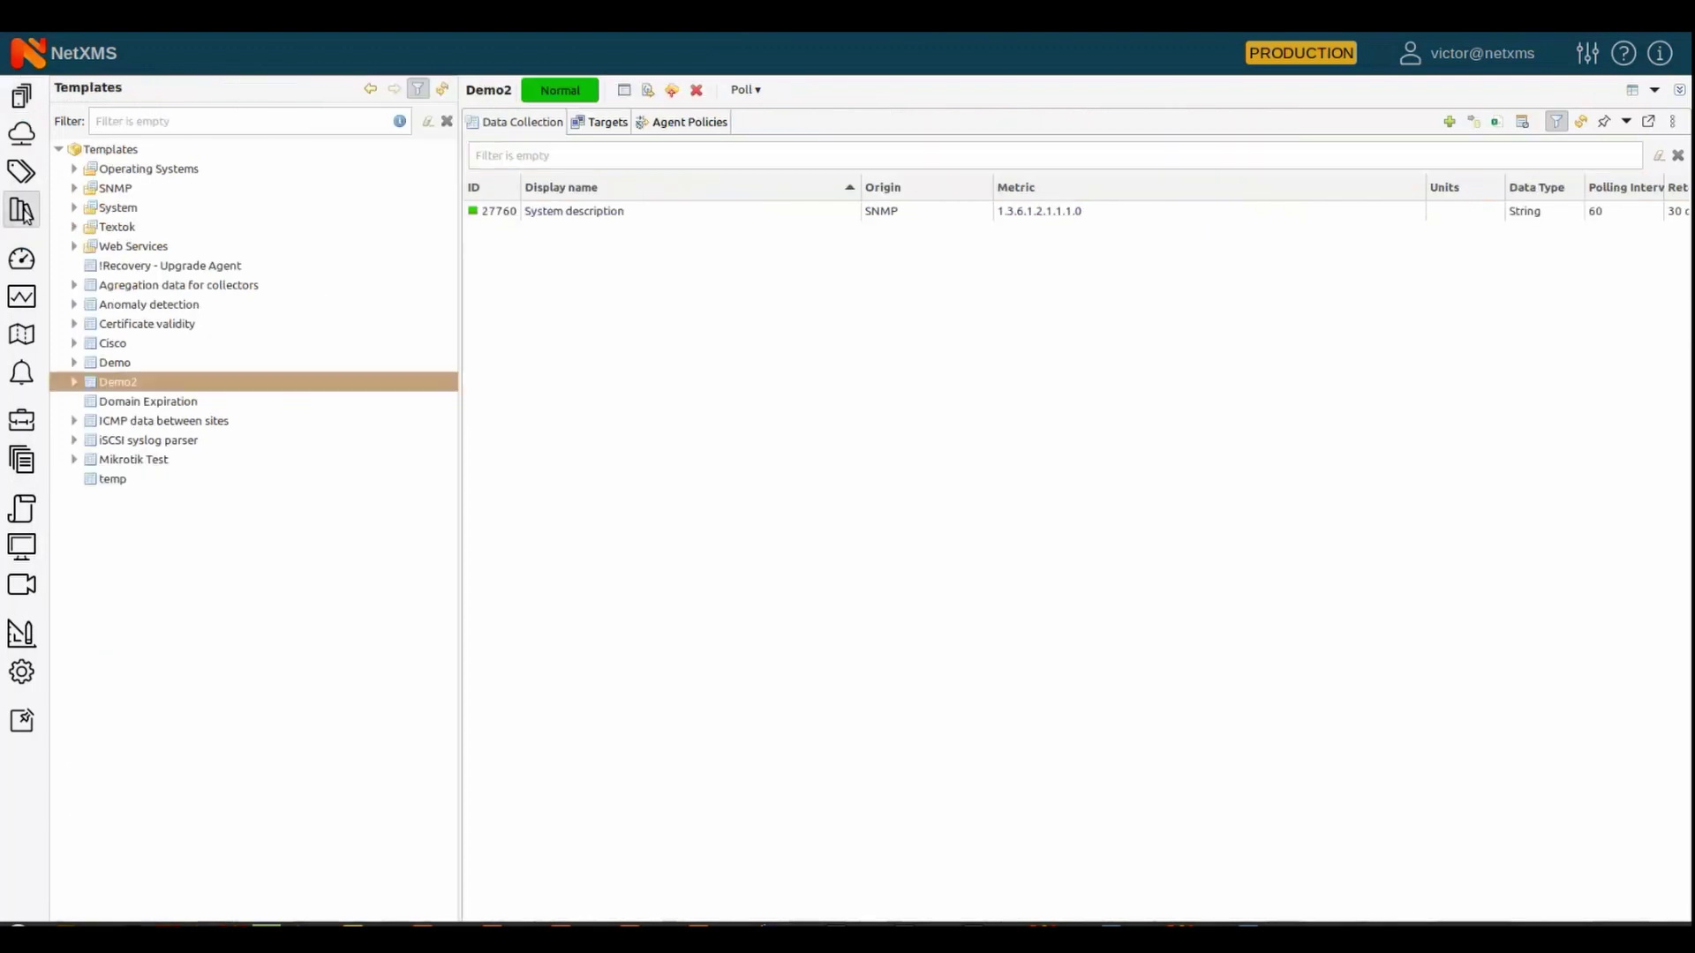
pyautogui.click(658, 213)
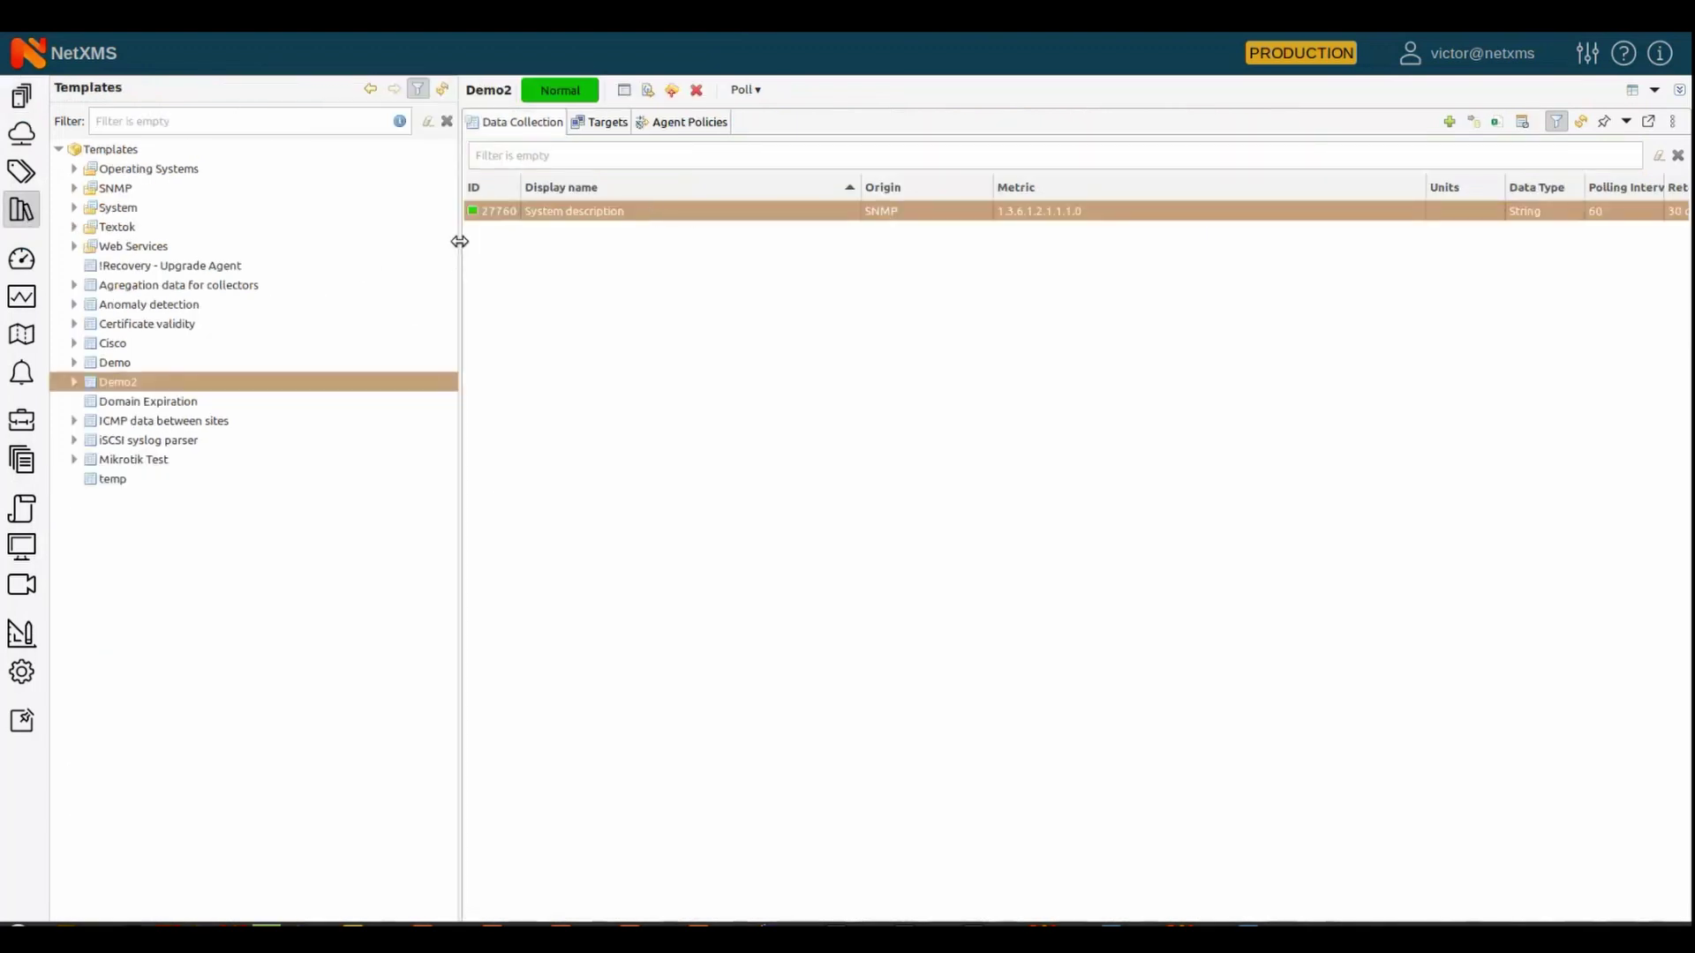
pyautogui.moveTo(459, 242); pyautogui.dragTo(316, 236)
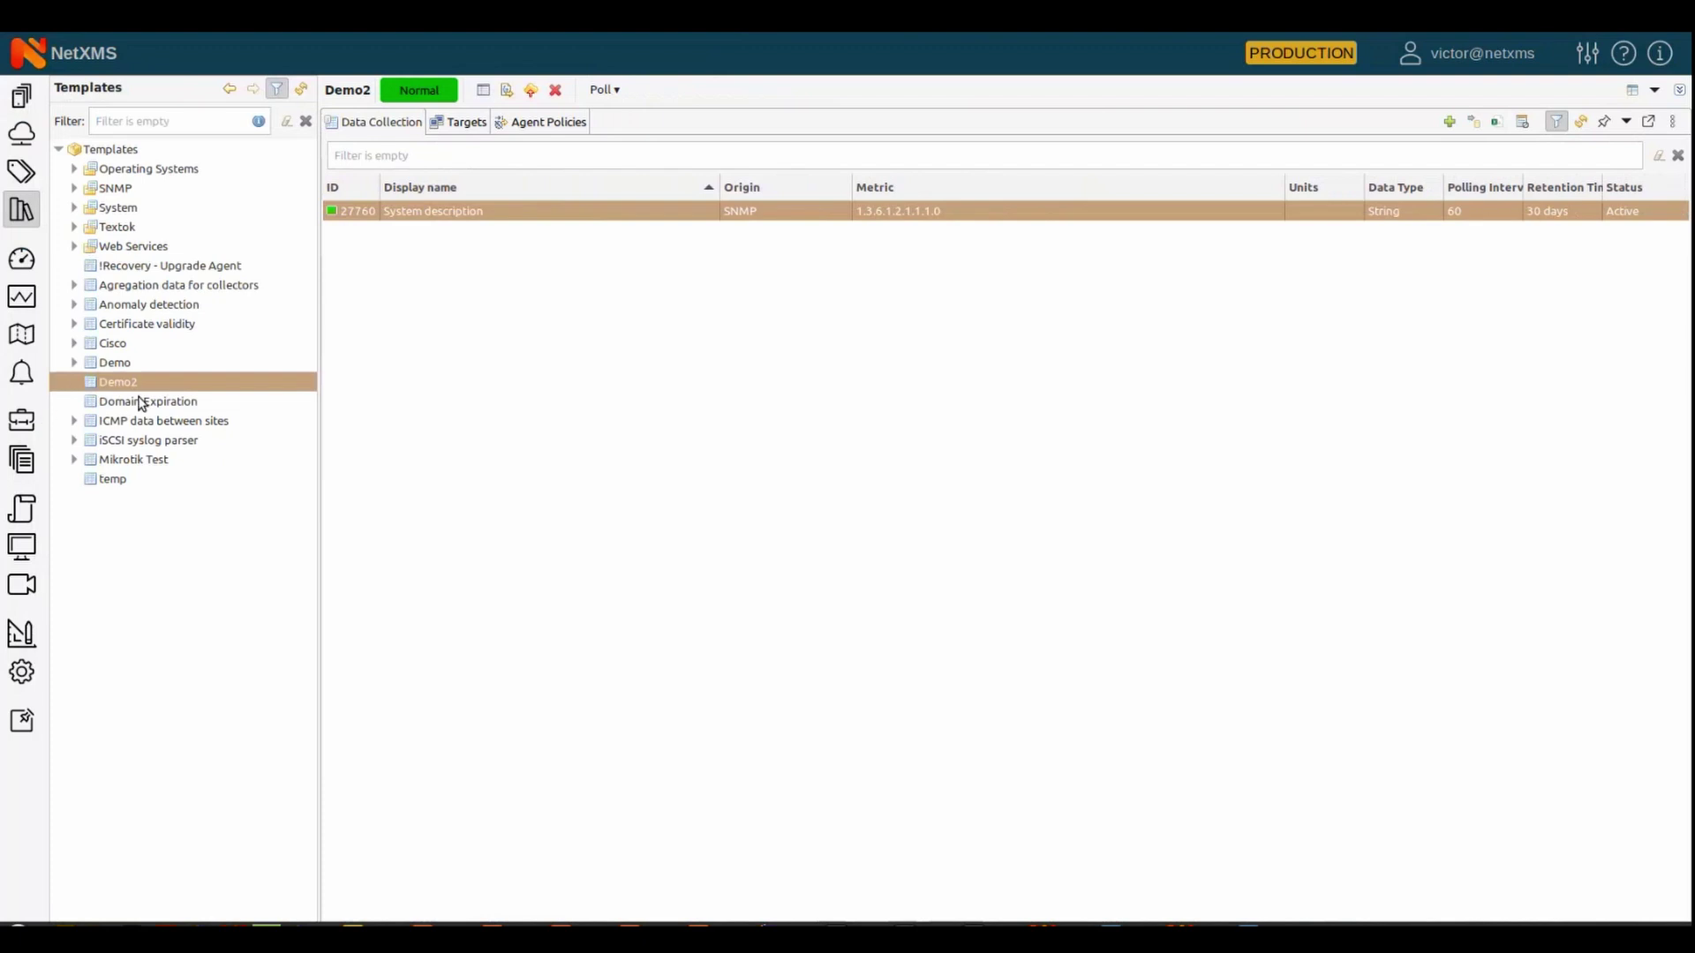
pyautogui.click(460, 123)
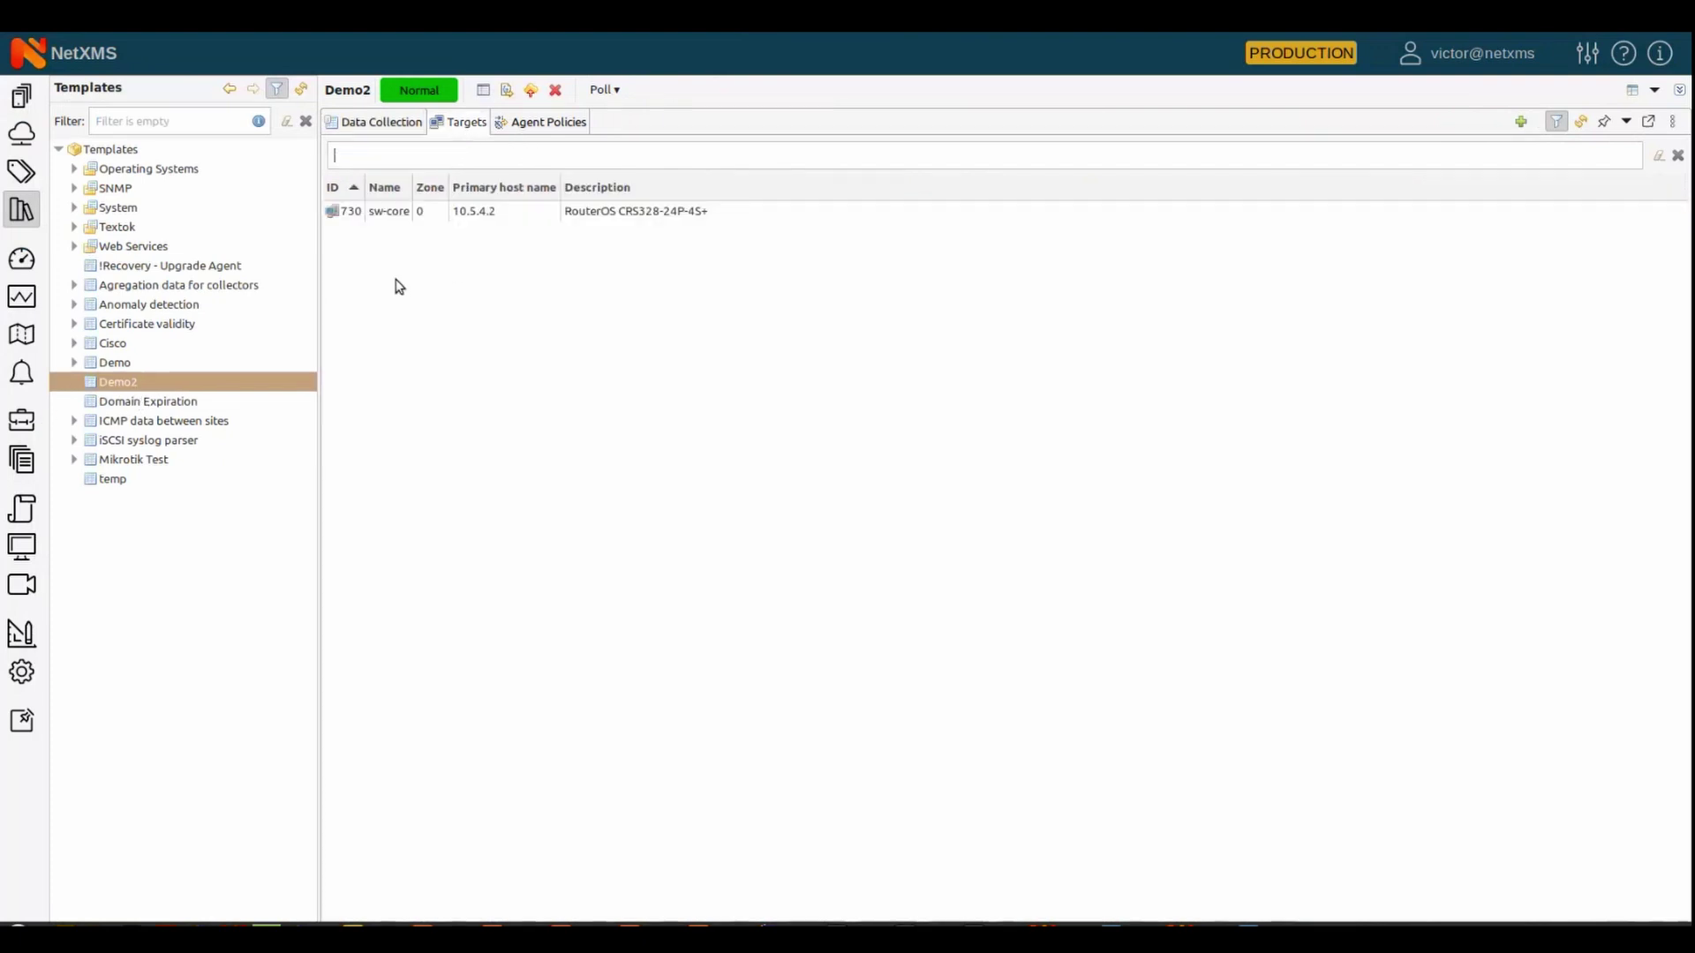
pyautogui.moveTo(413, 187); pyautogui.dragTo(429, 185)
pyautogui.click(390, 124)
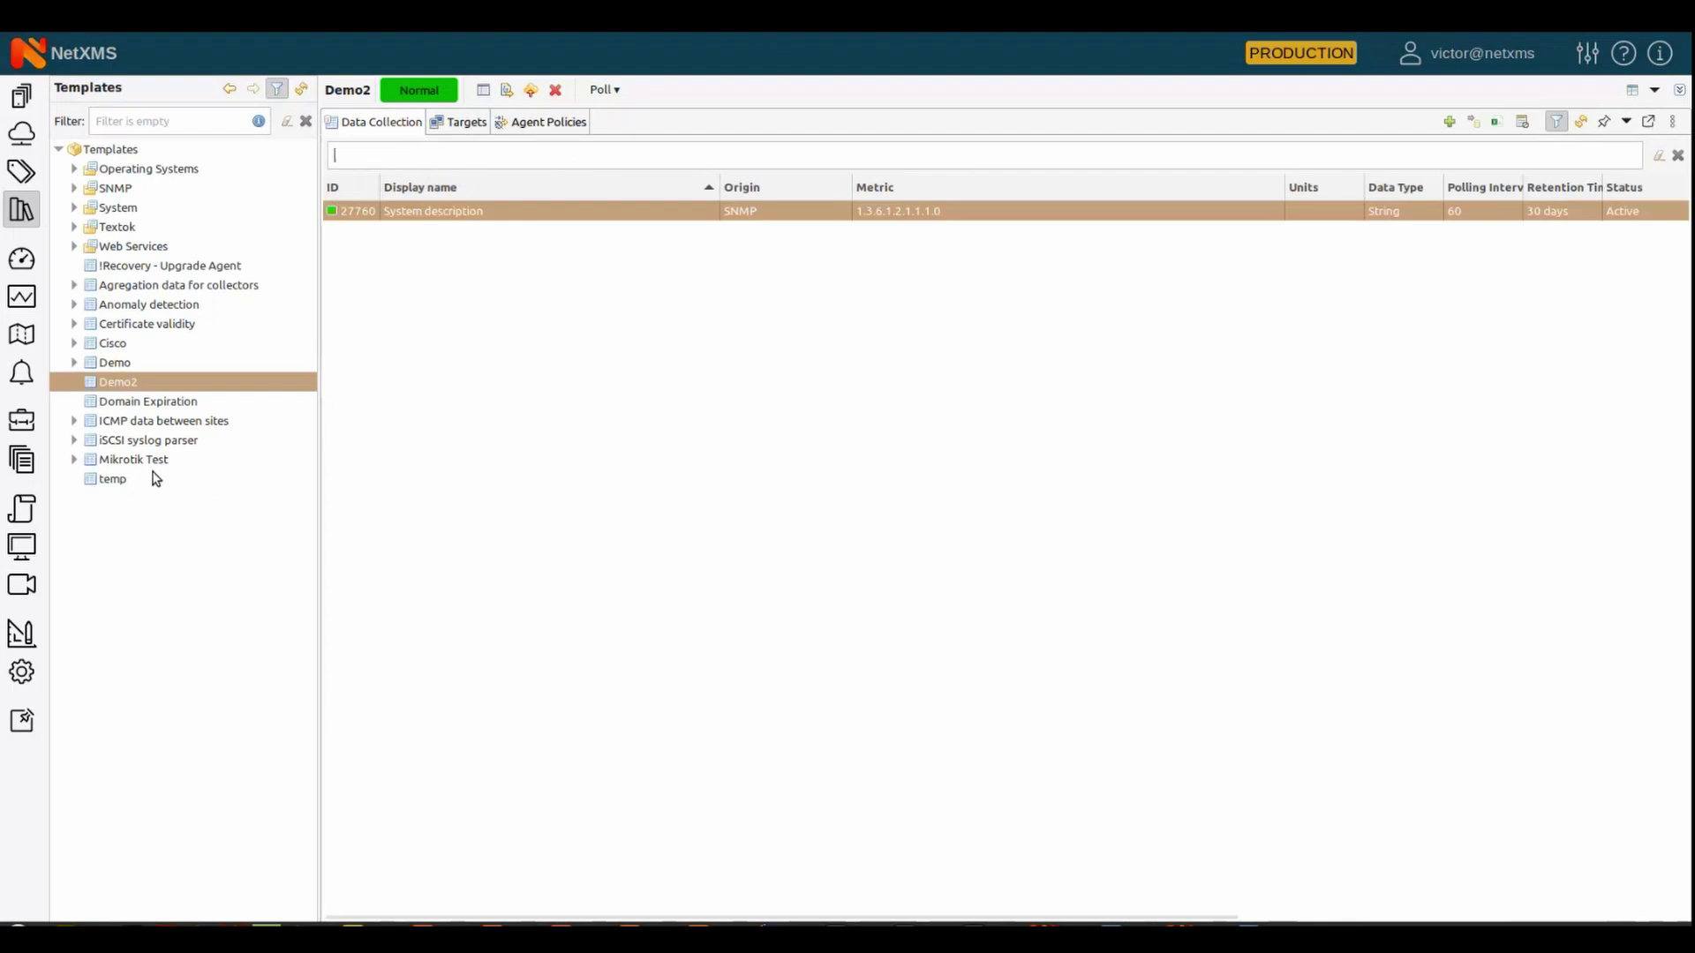
# Apply the Demo2 template to N-TRON Switch eb:6d:80 under LV > Network
pyautogui.rightClick(131, 385)
pyautogui.click(176, 395)
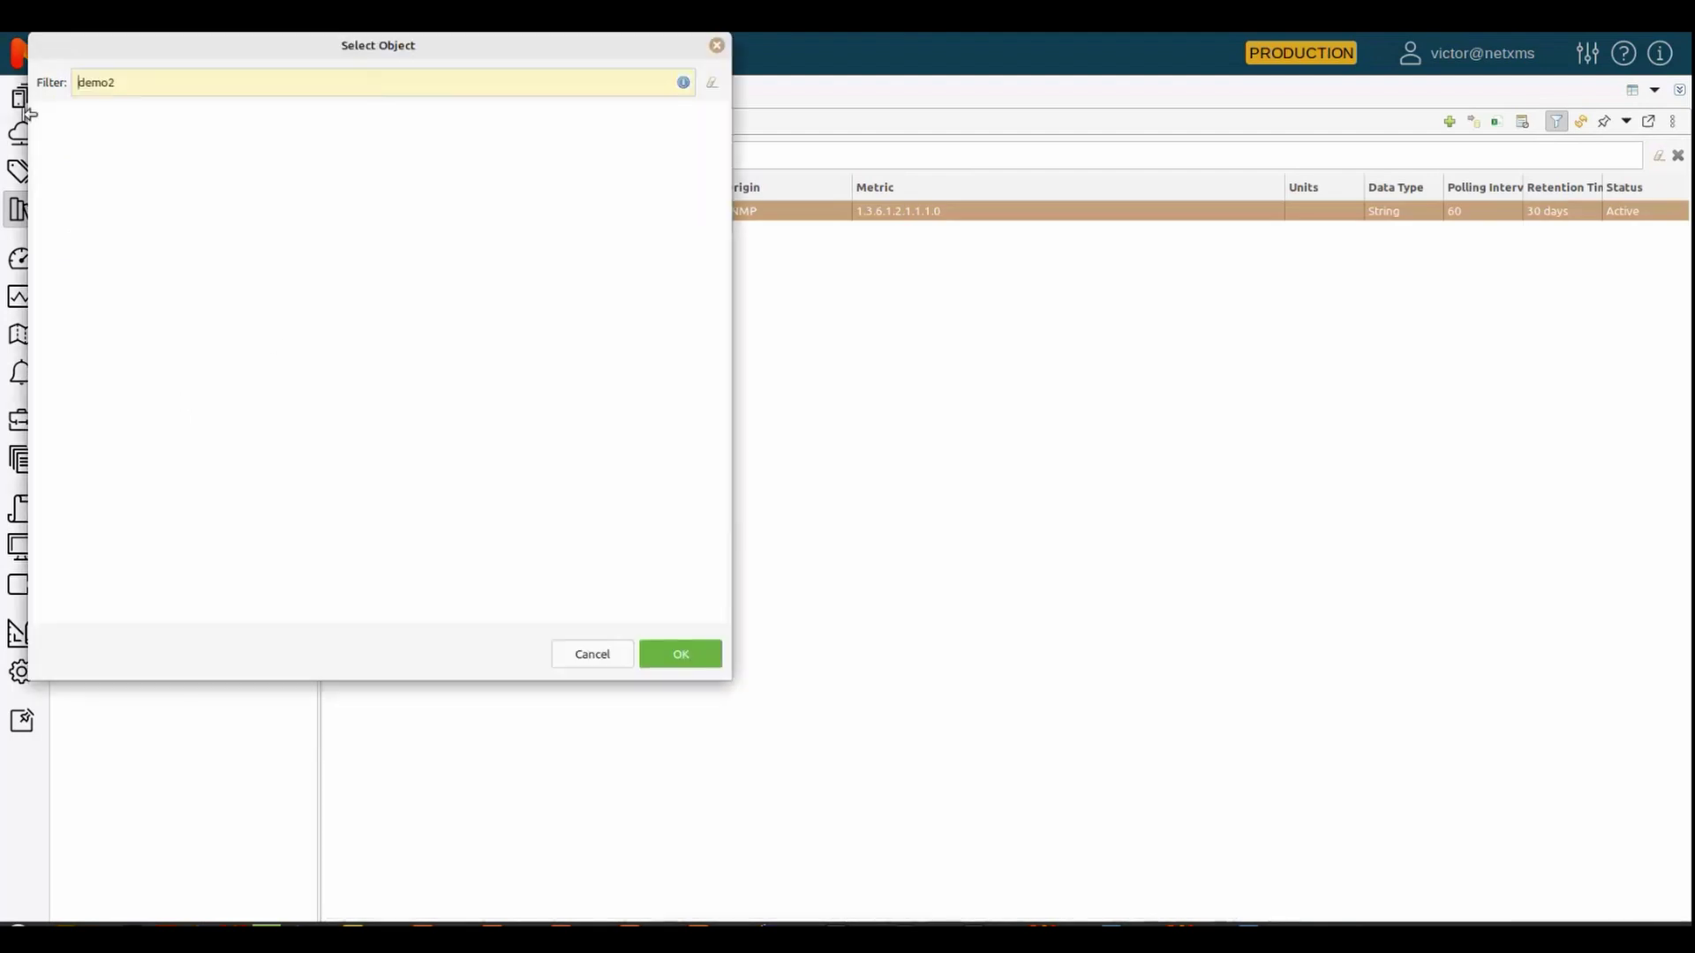
pyautogui.click(712, 83)
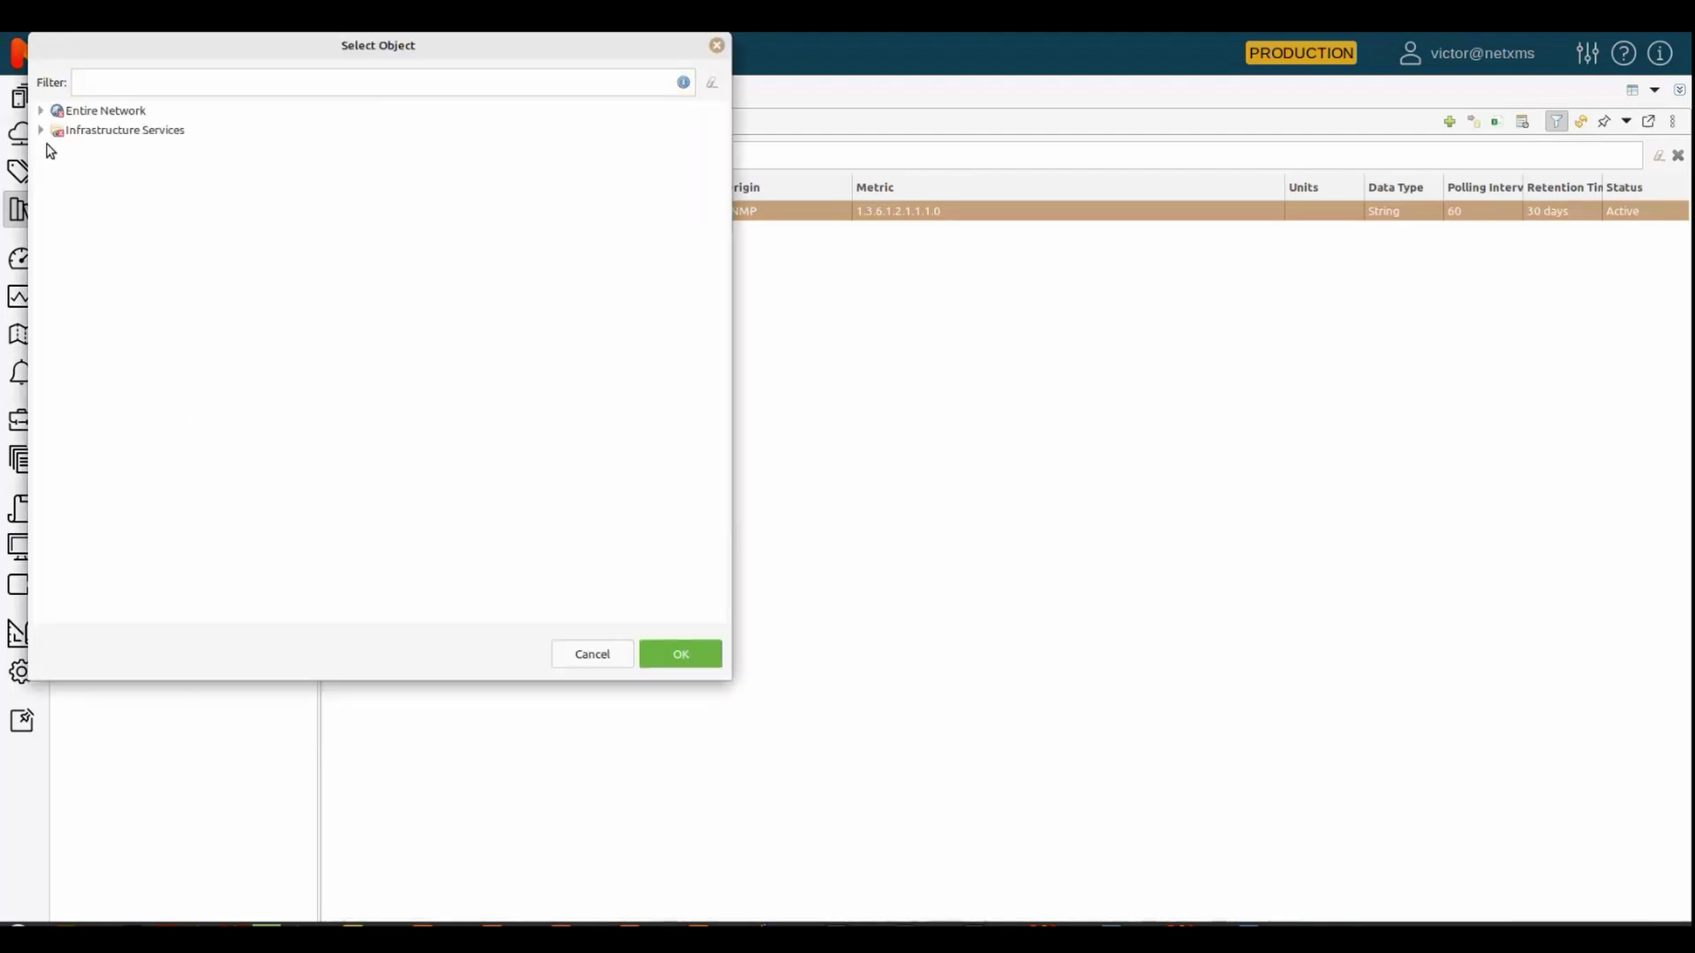
pyautogui.click(41, 130)
pyautogui.click(56, 169)
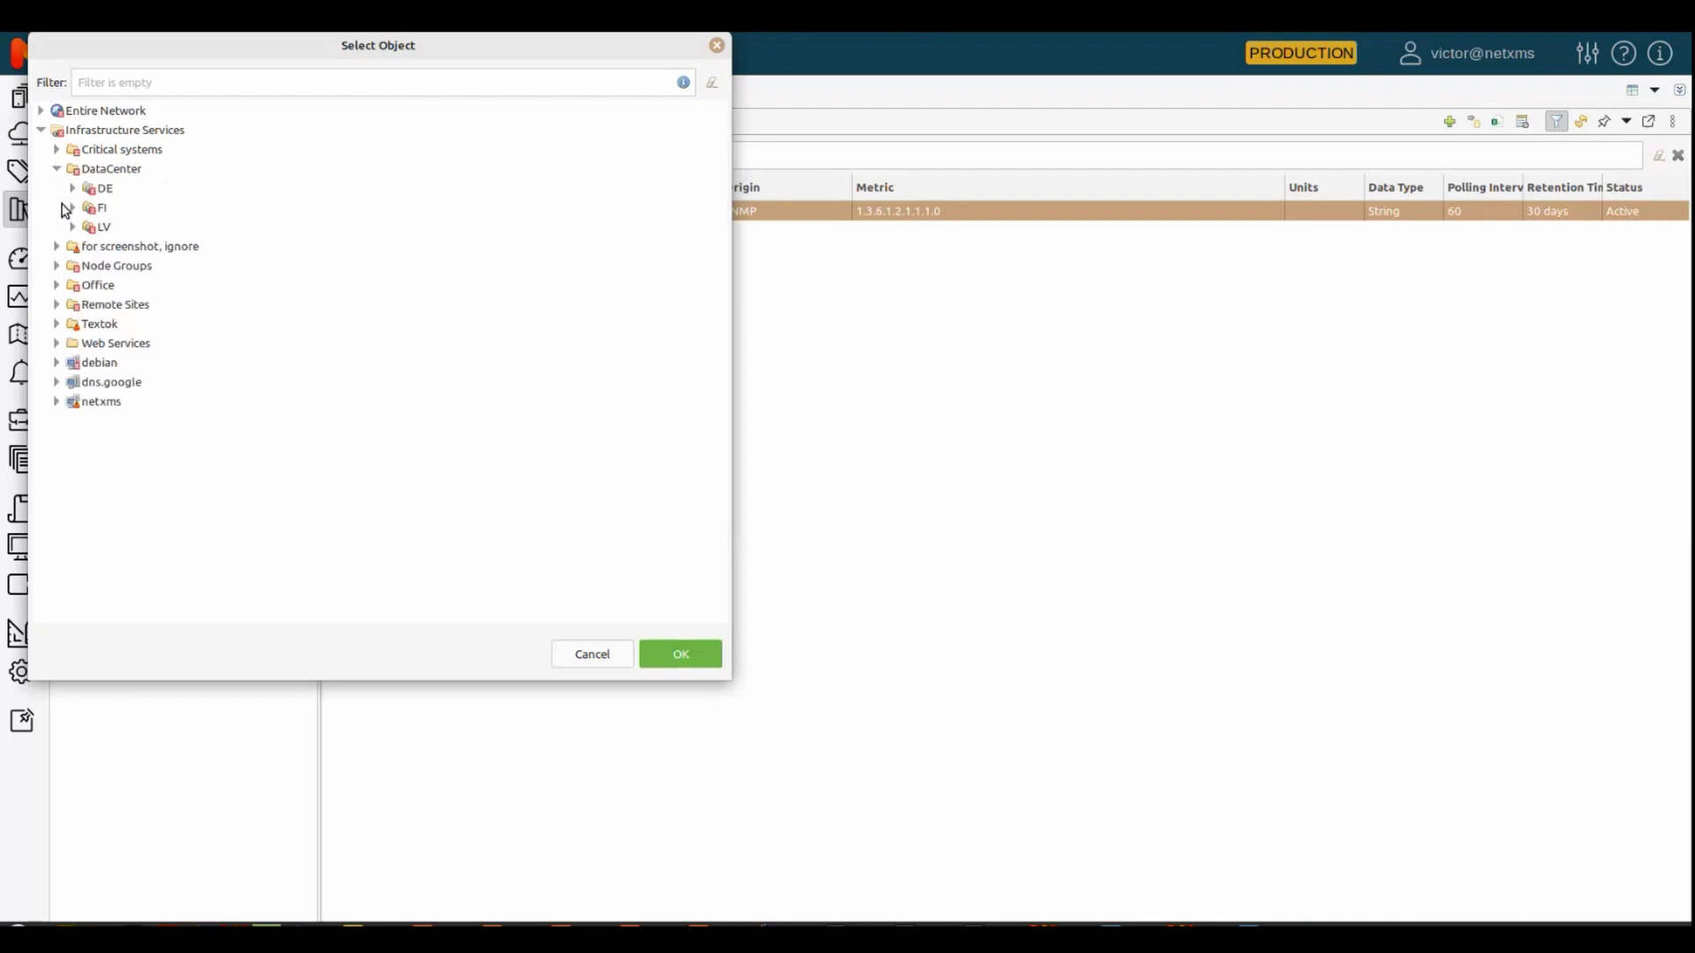
pyautogui.click(73, 227)
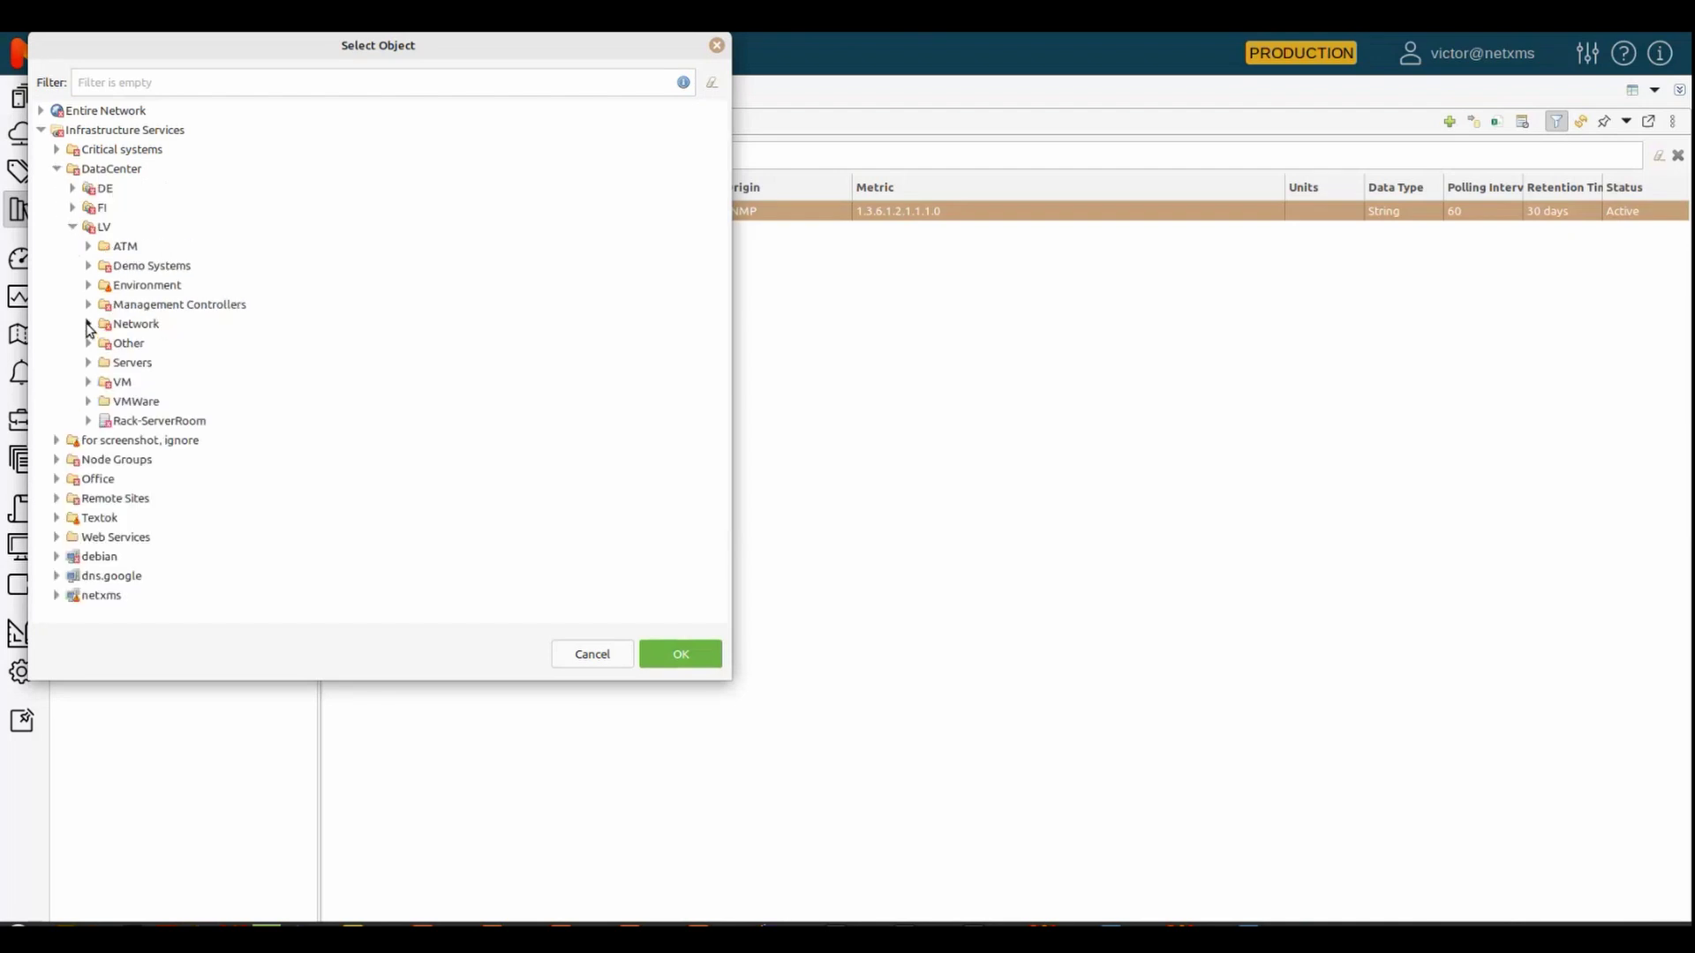
pyautogui.click(88, 324)
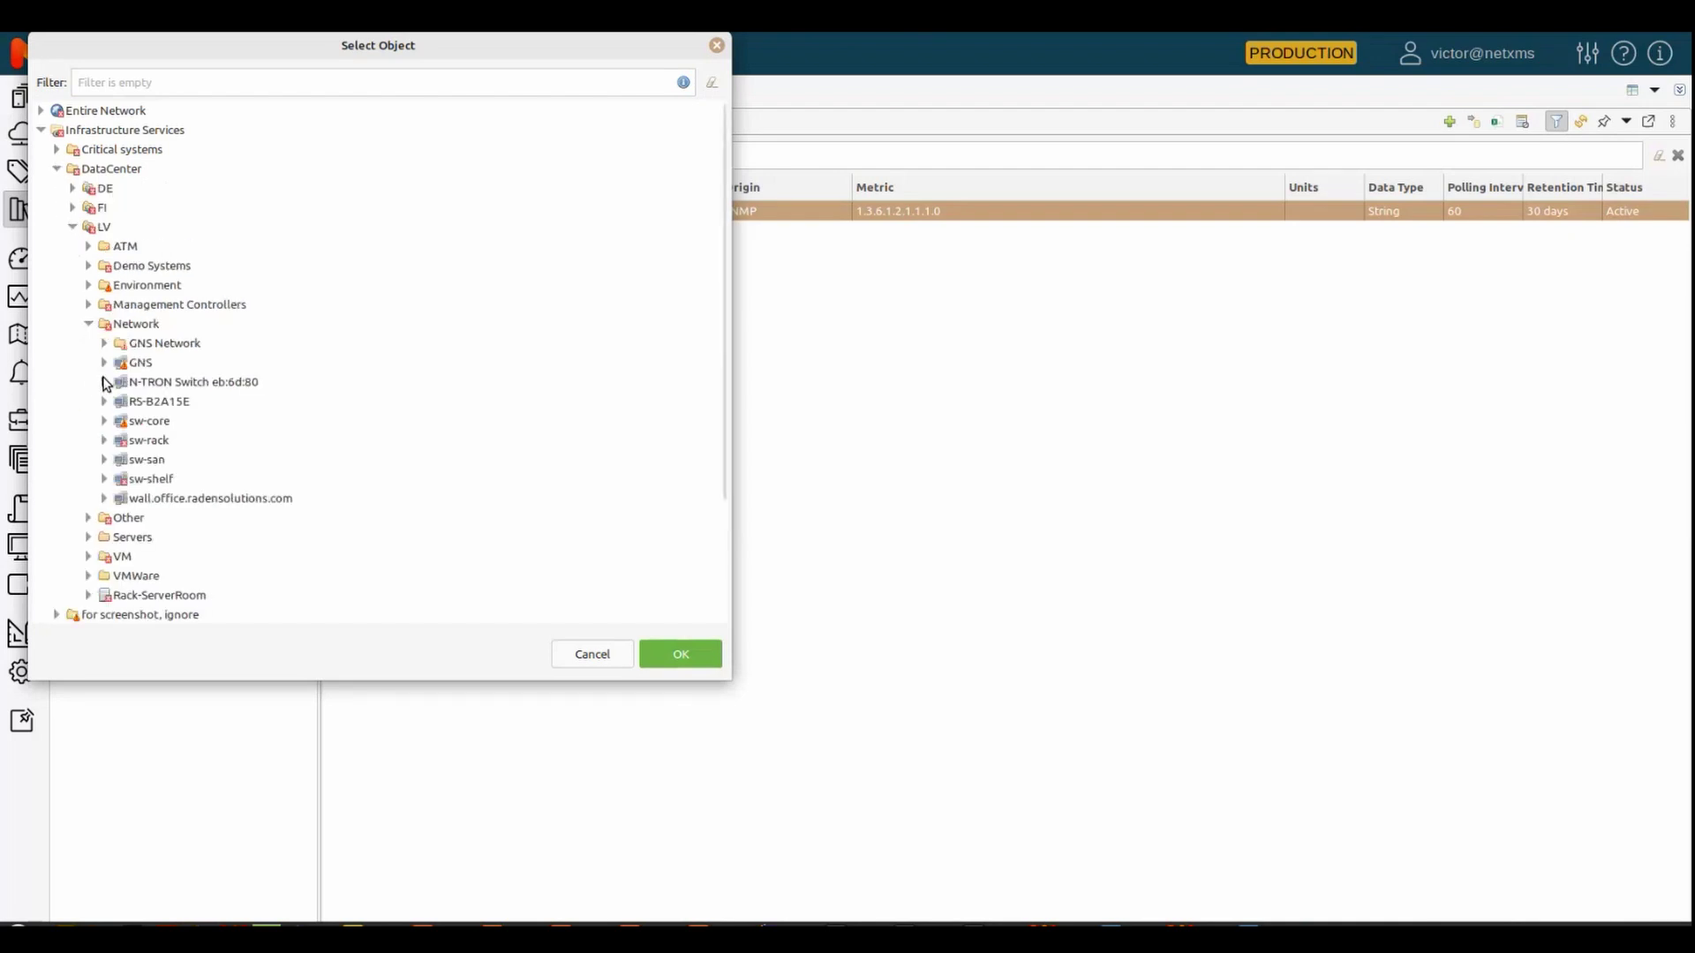
pyautogui.click(154, 381)
pyautogui.click(673, 656)
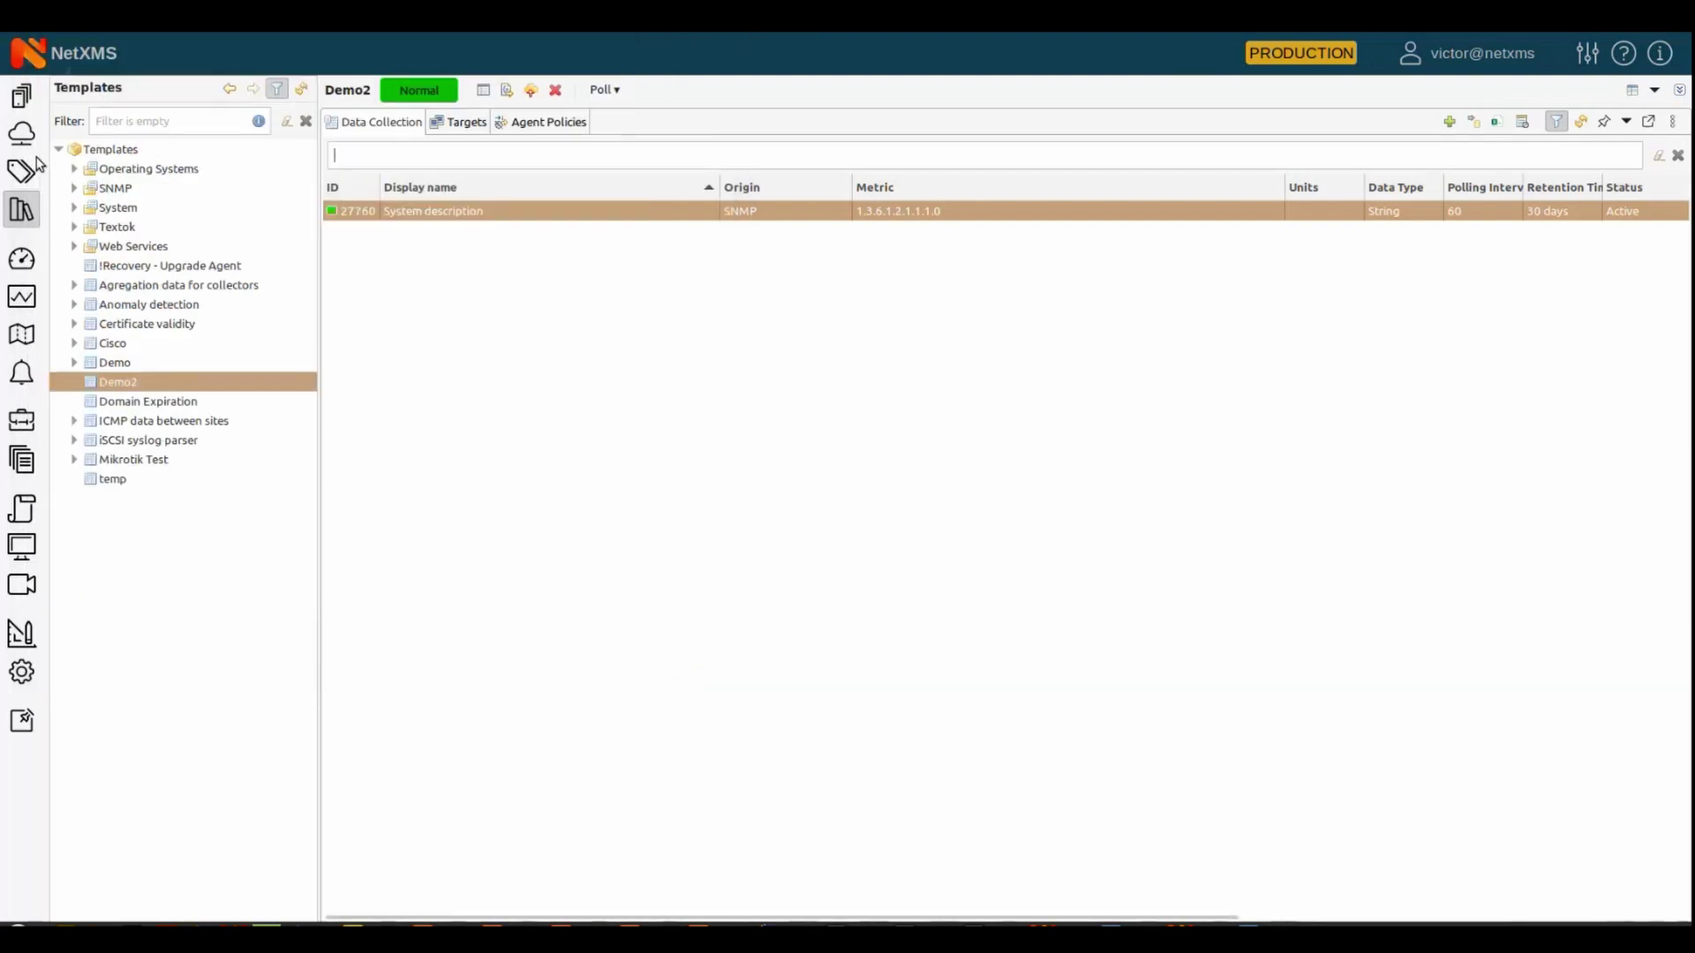
# Confirm N-TRON Switch eb:6d:80 is a Demo2 target and now collects System description
pyautogui.click(468, 121)
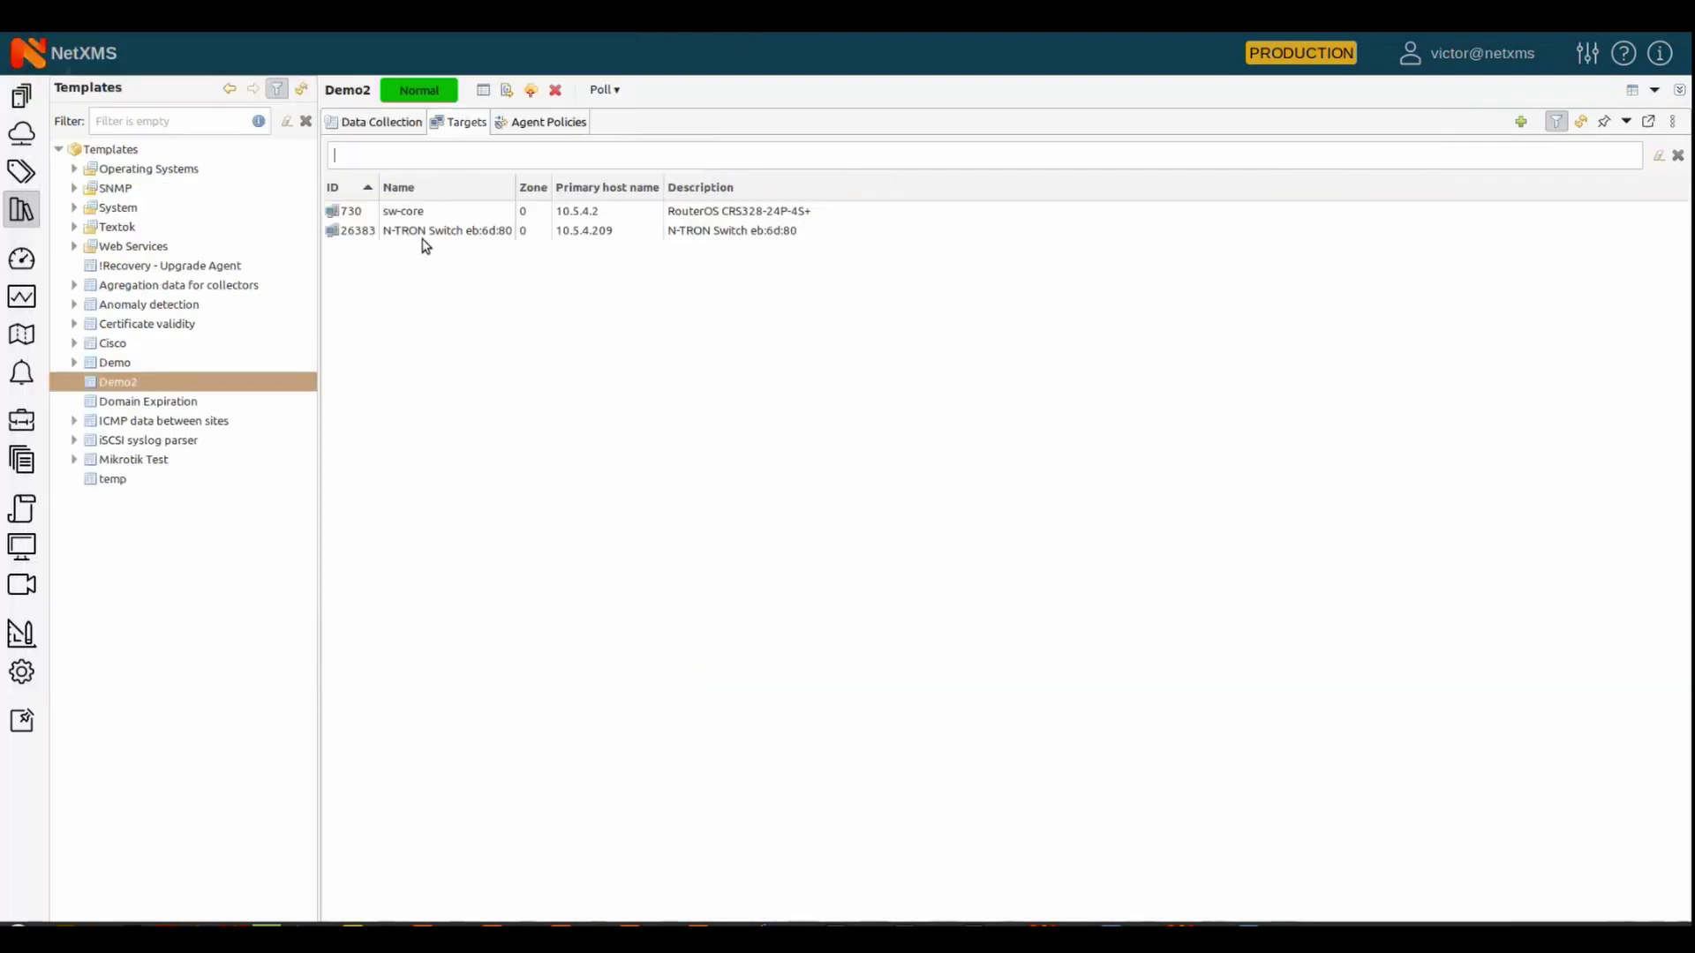
pyautogui.click(433, 234)
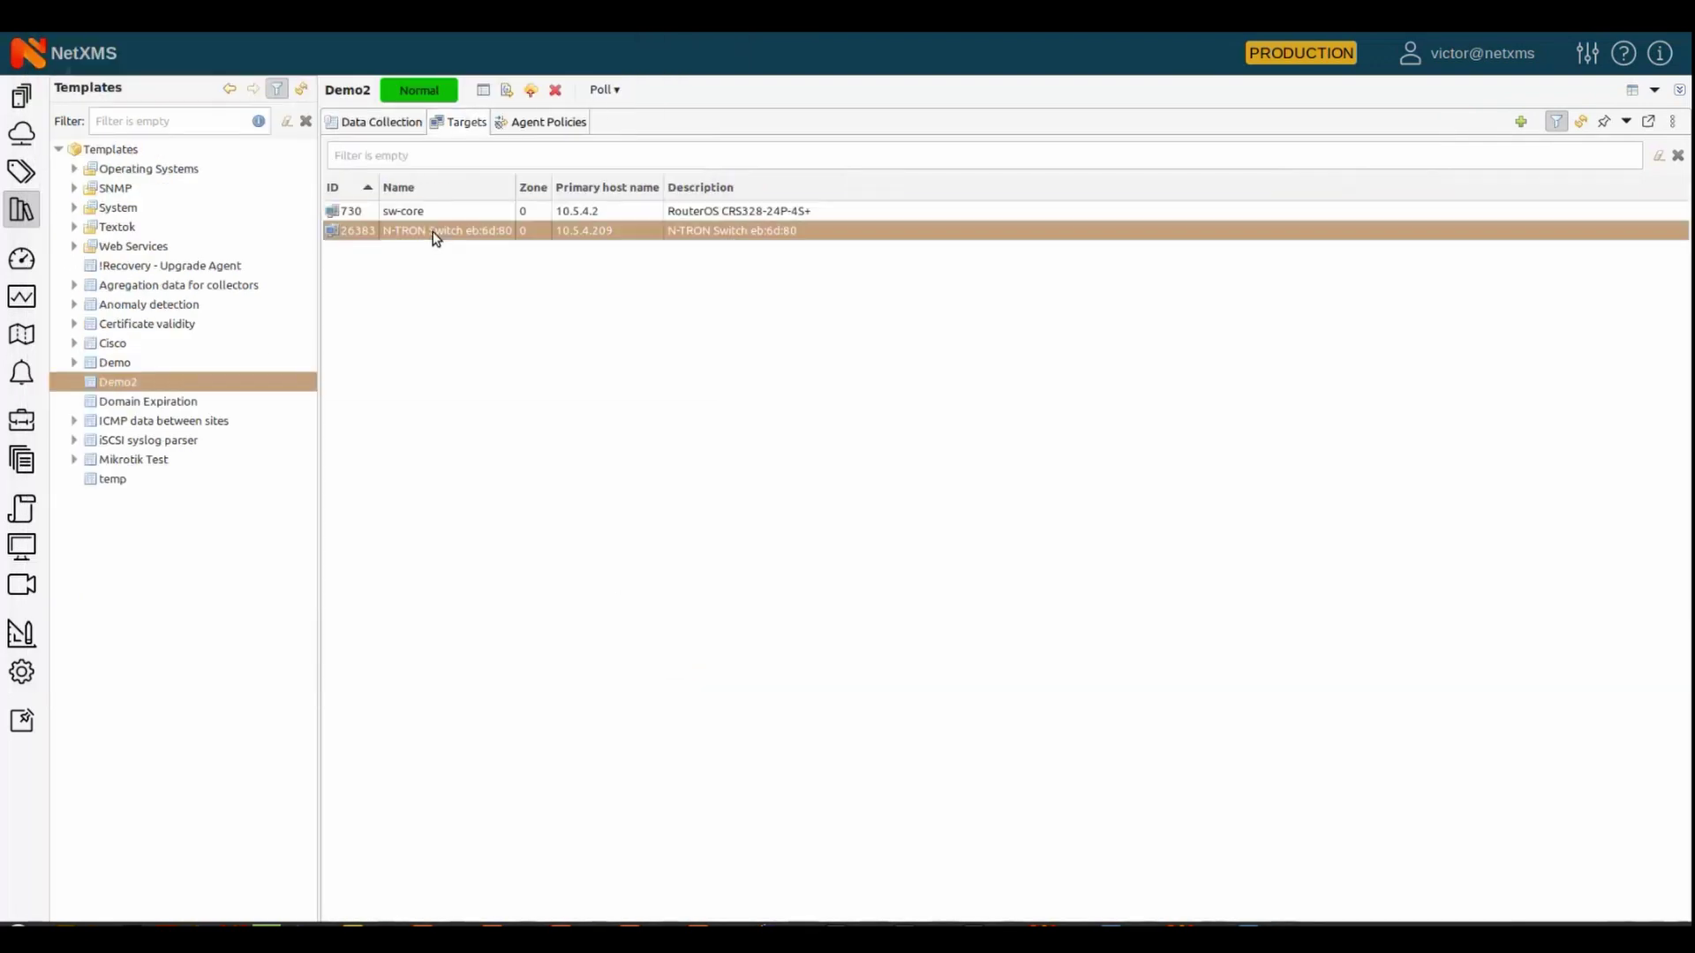
pyautogui.click(10, 100)
pyautogui.click(185, 440)
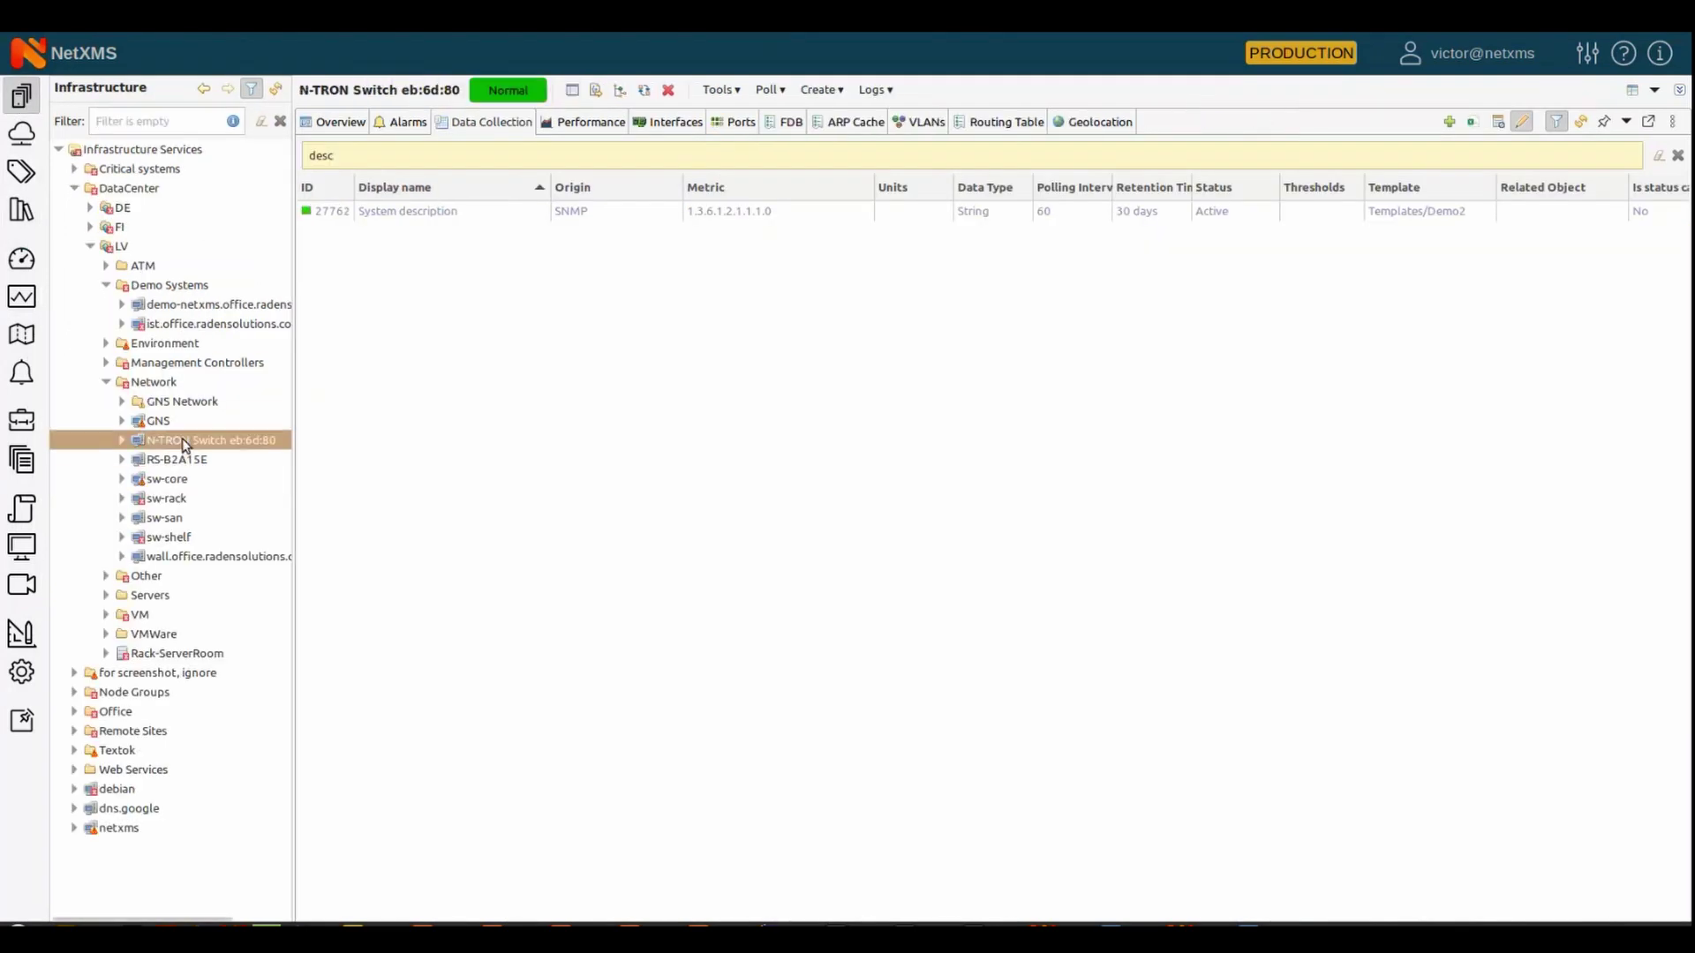
pyautogui.click(454, 214)
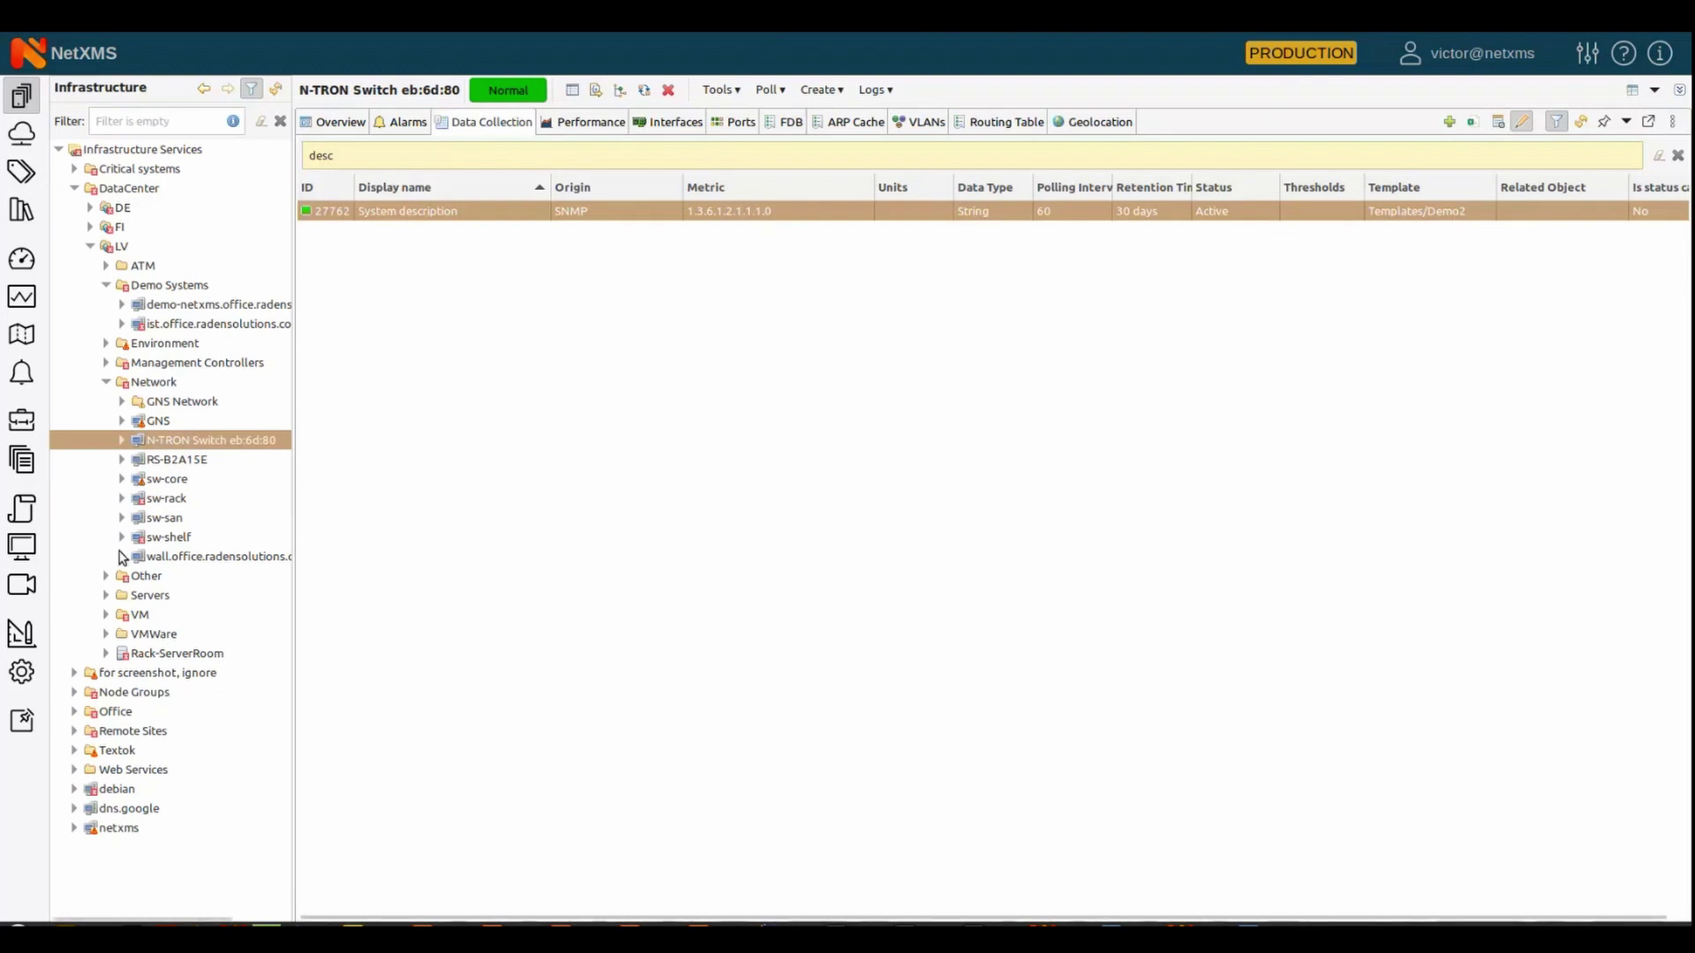
# View the Demo2 template's automatic apply rules, then cancel without changes
pyautogui.click(27, 213)
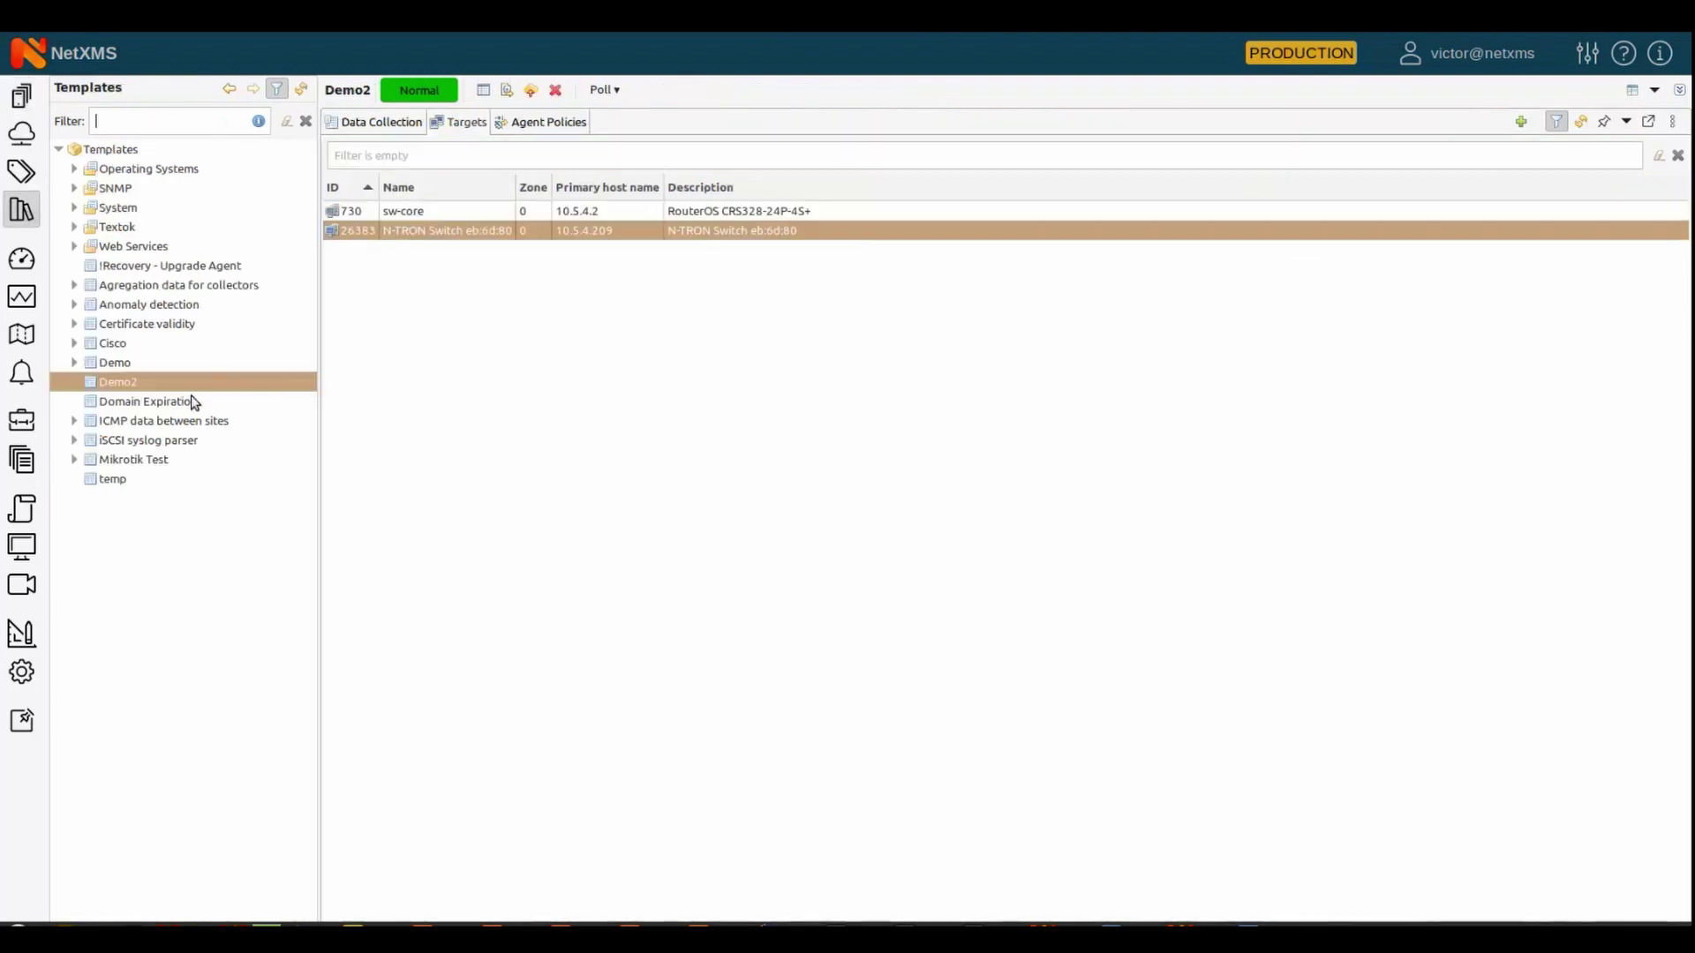
pyautogui.rightClick(117, 385)
pyautogui.click(239, 658)
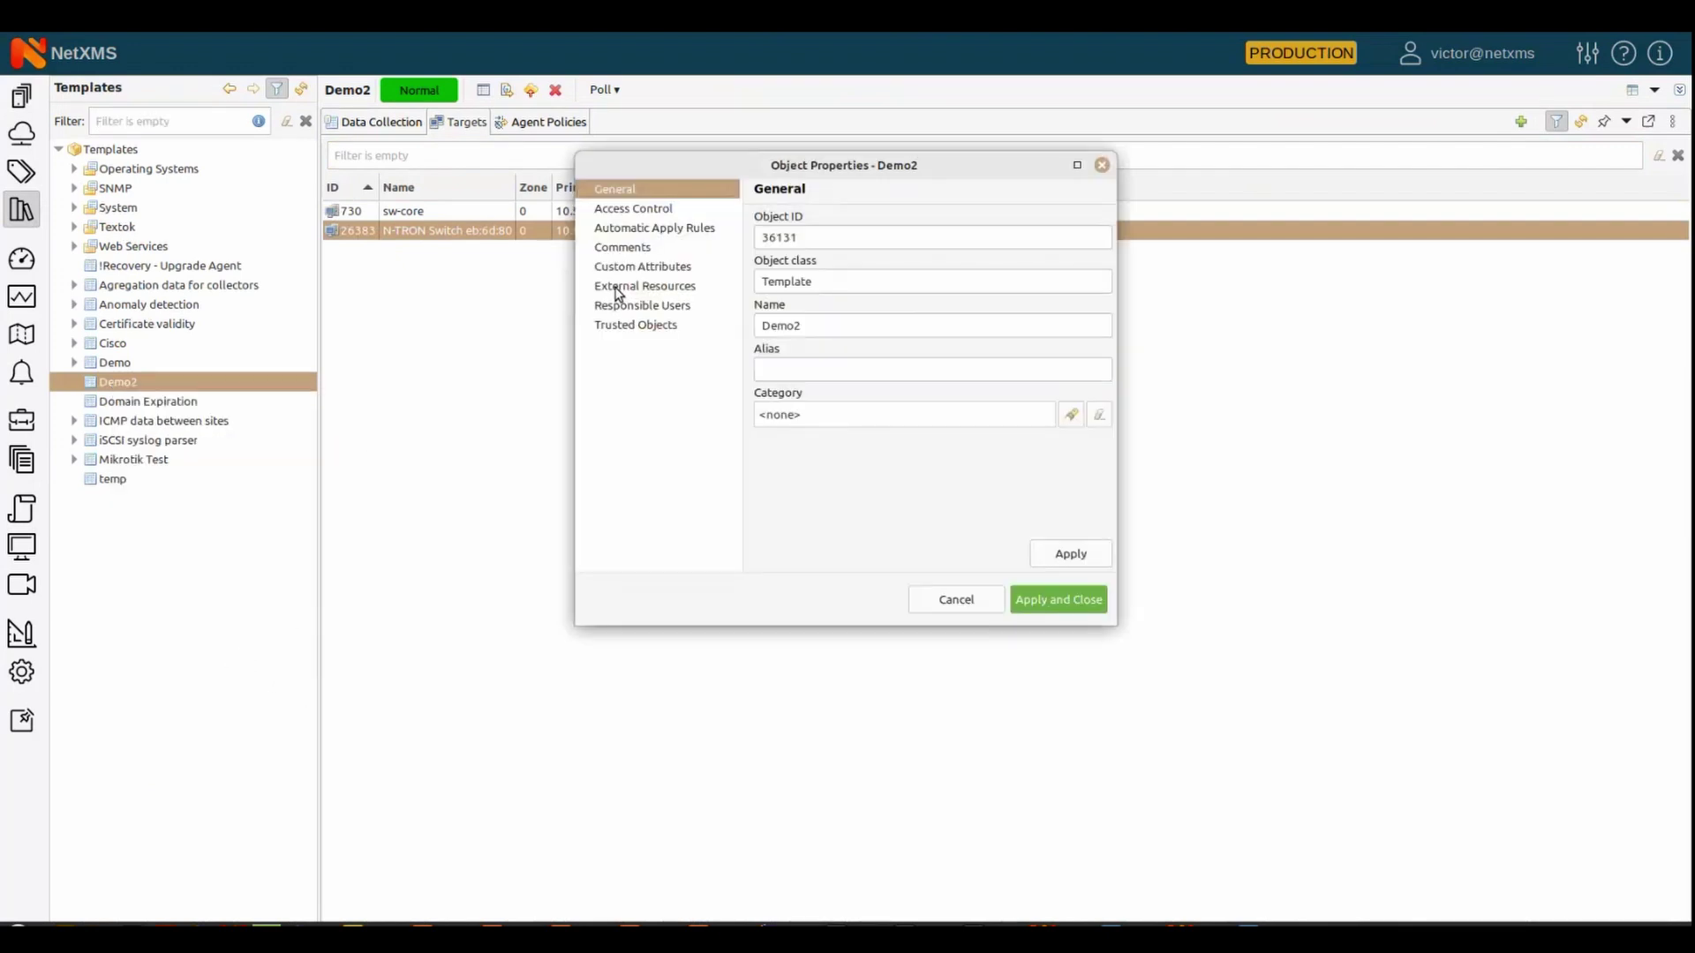
pyautogui.click(640, 227)
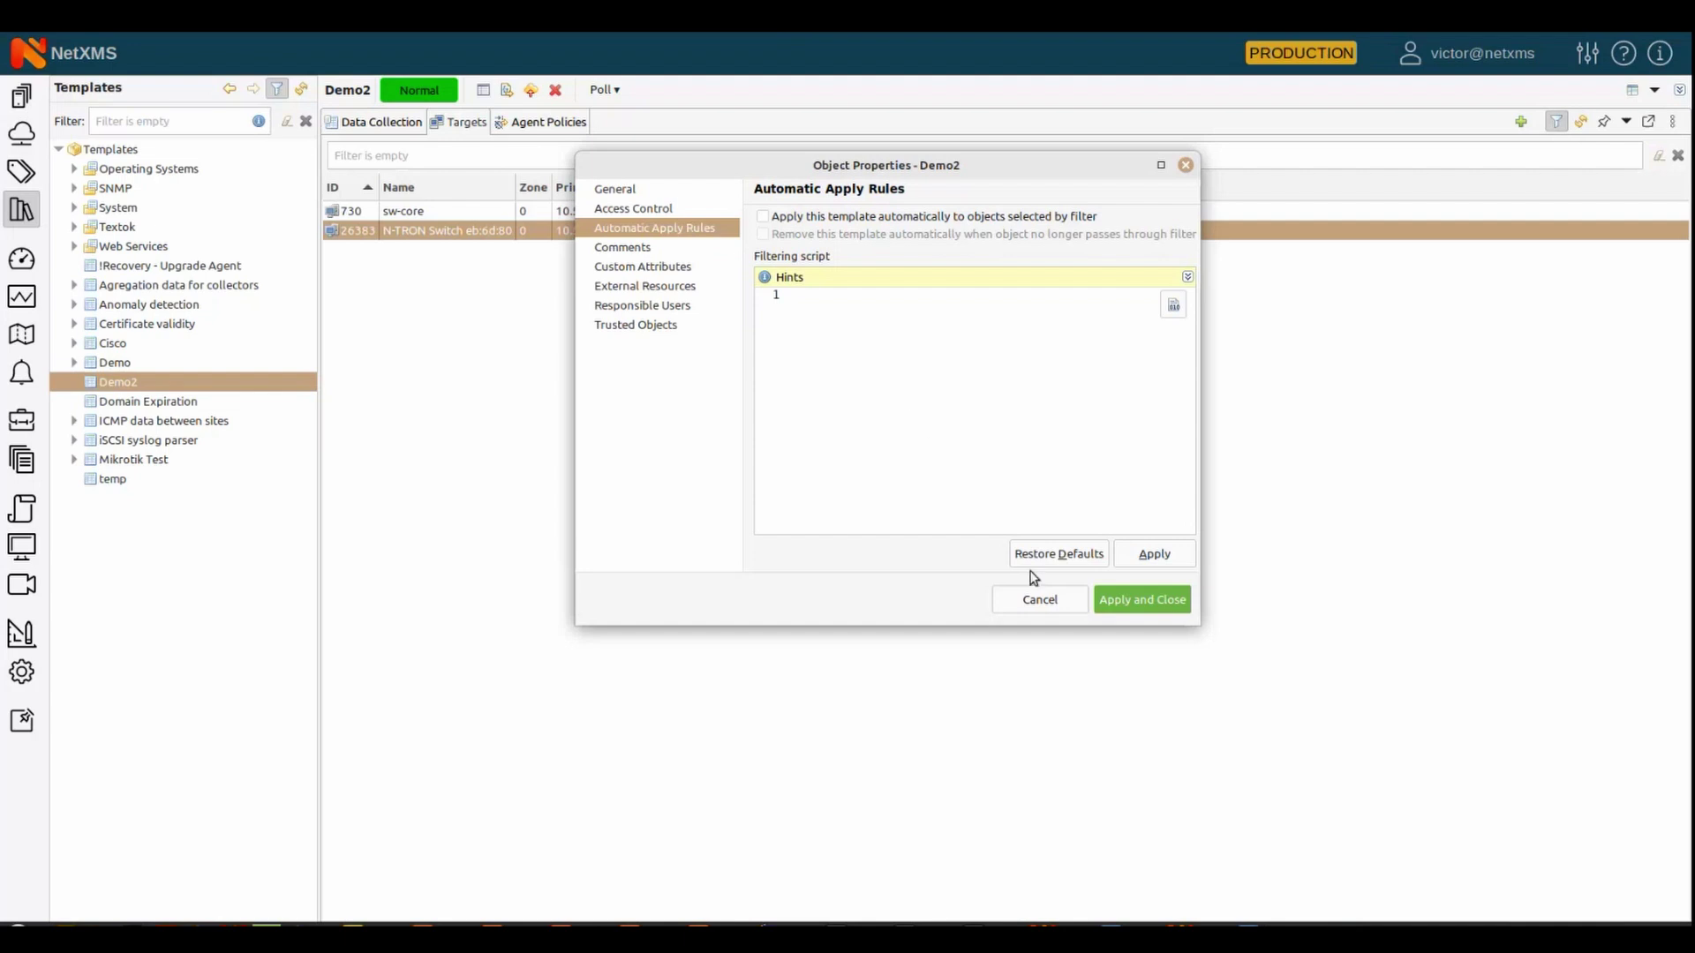
pyautogui.click(1032, 600)
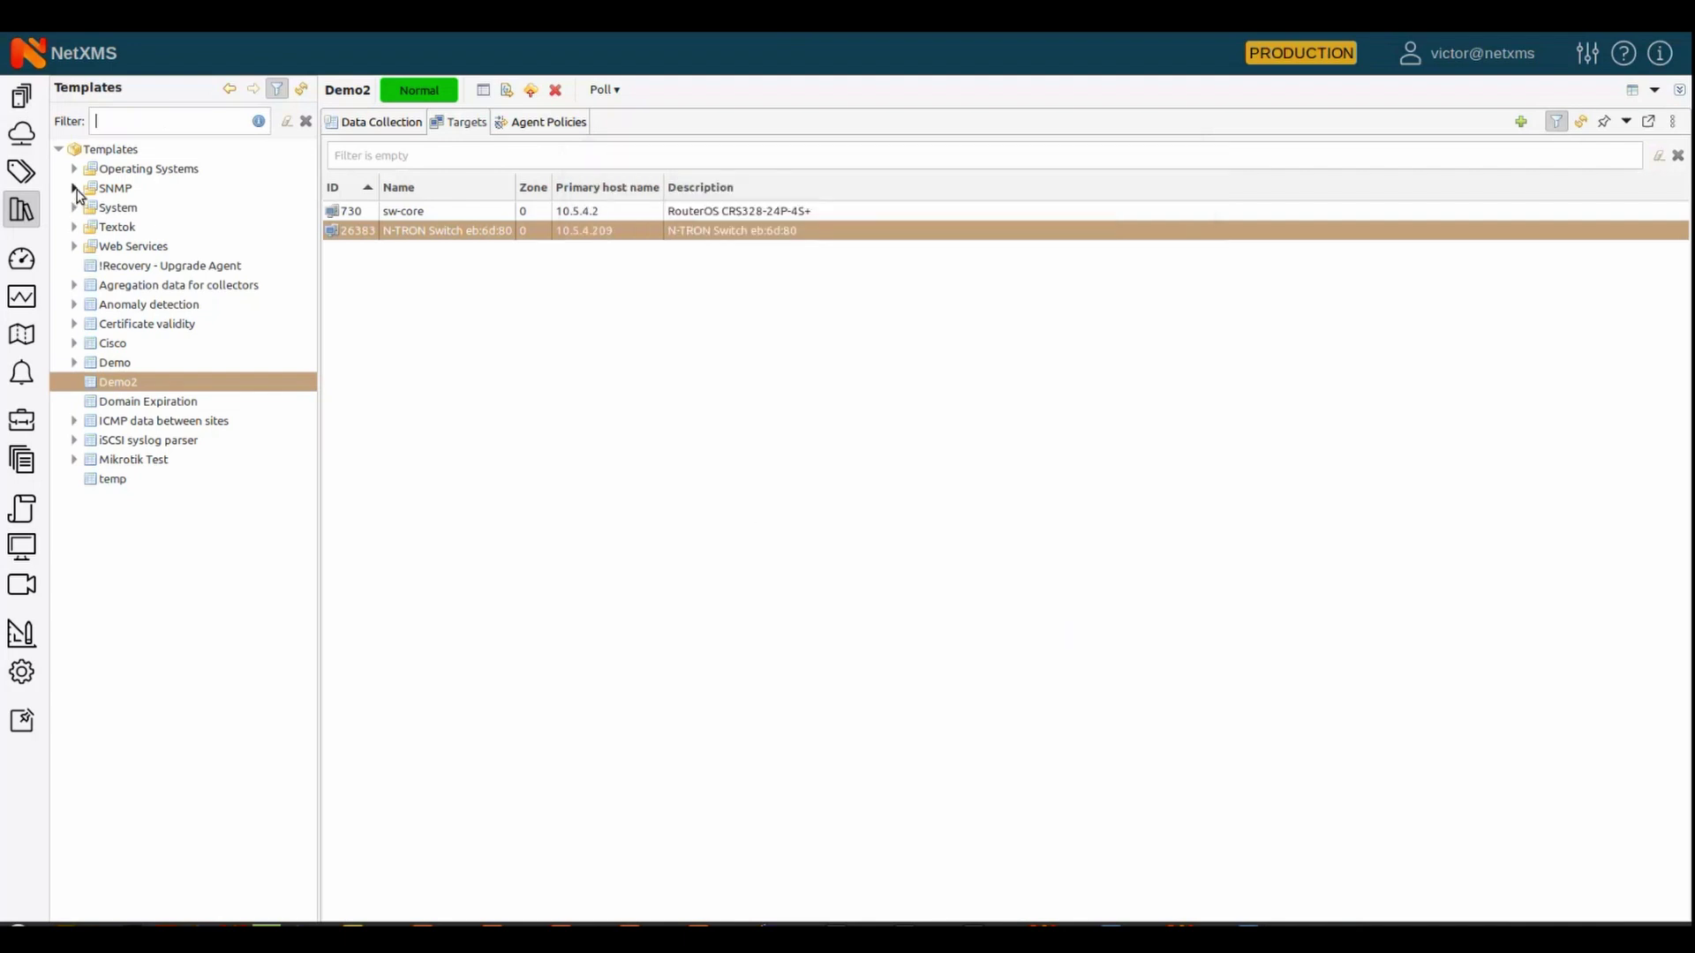
# Read the Cisco - 3G/4G template's apply-rule script under SNMP > Routers & Switches, then cancel
pyautogui.click(74, 188)
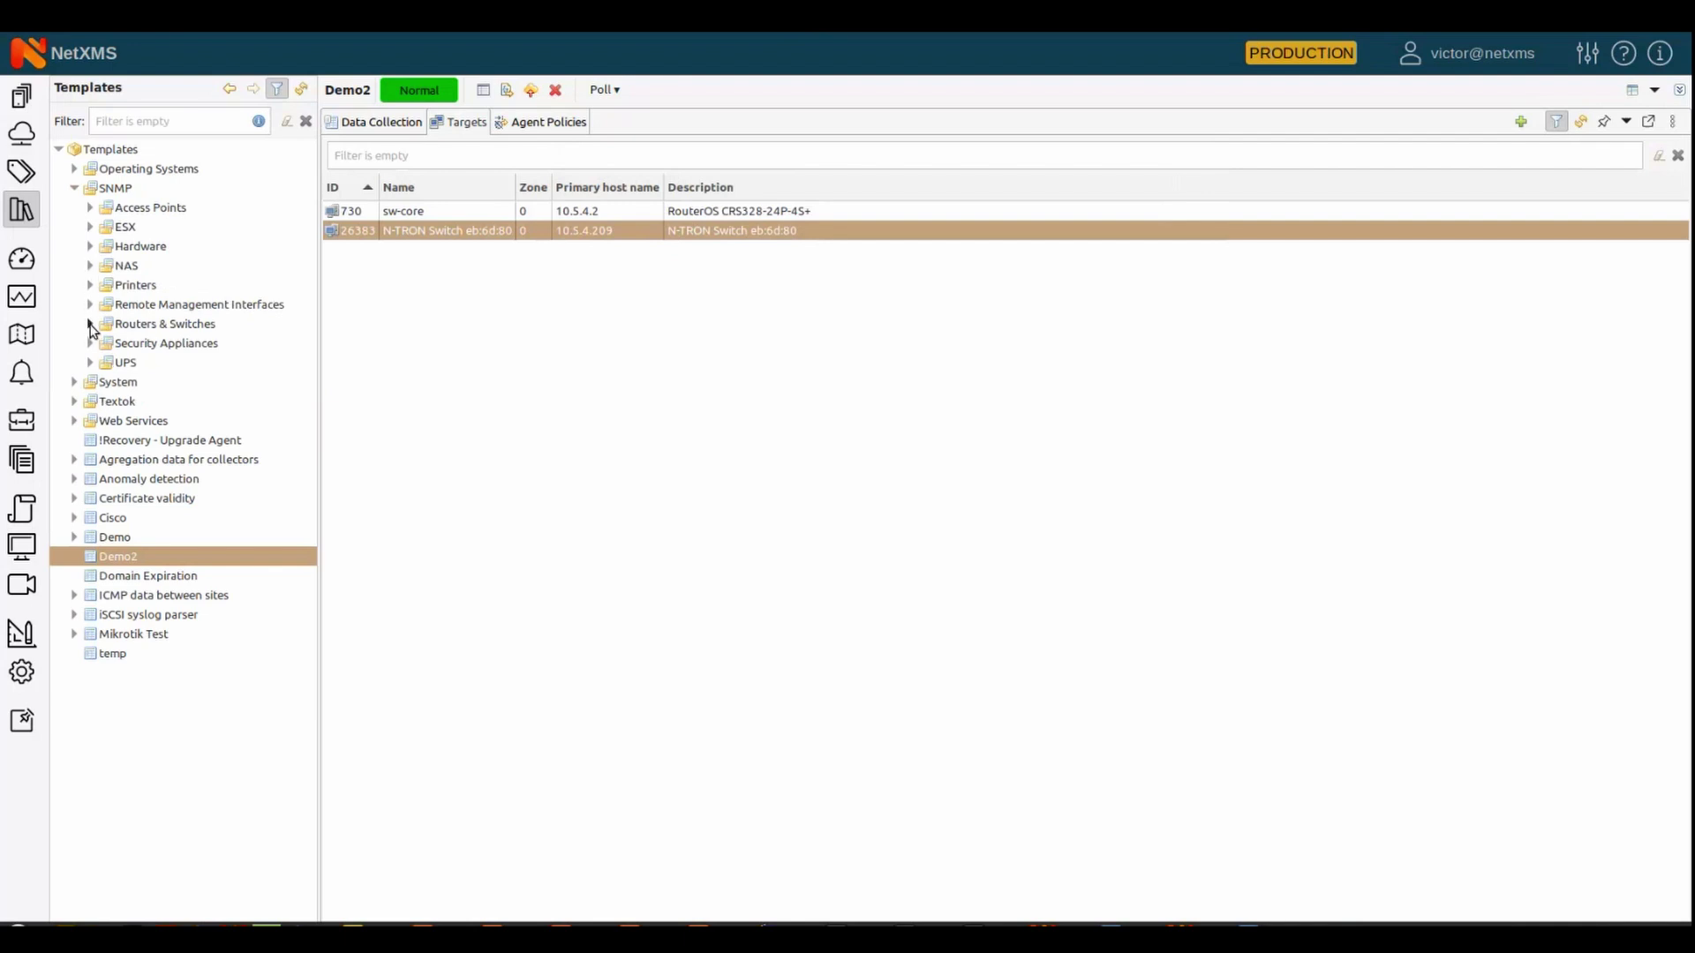
pyautogui.click(90, 325)
pyautogui.rightClick(179, 349)
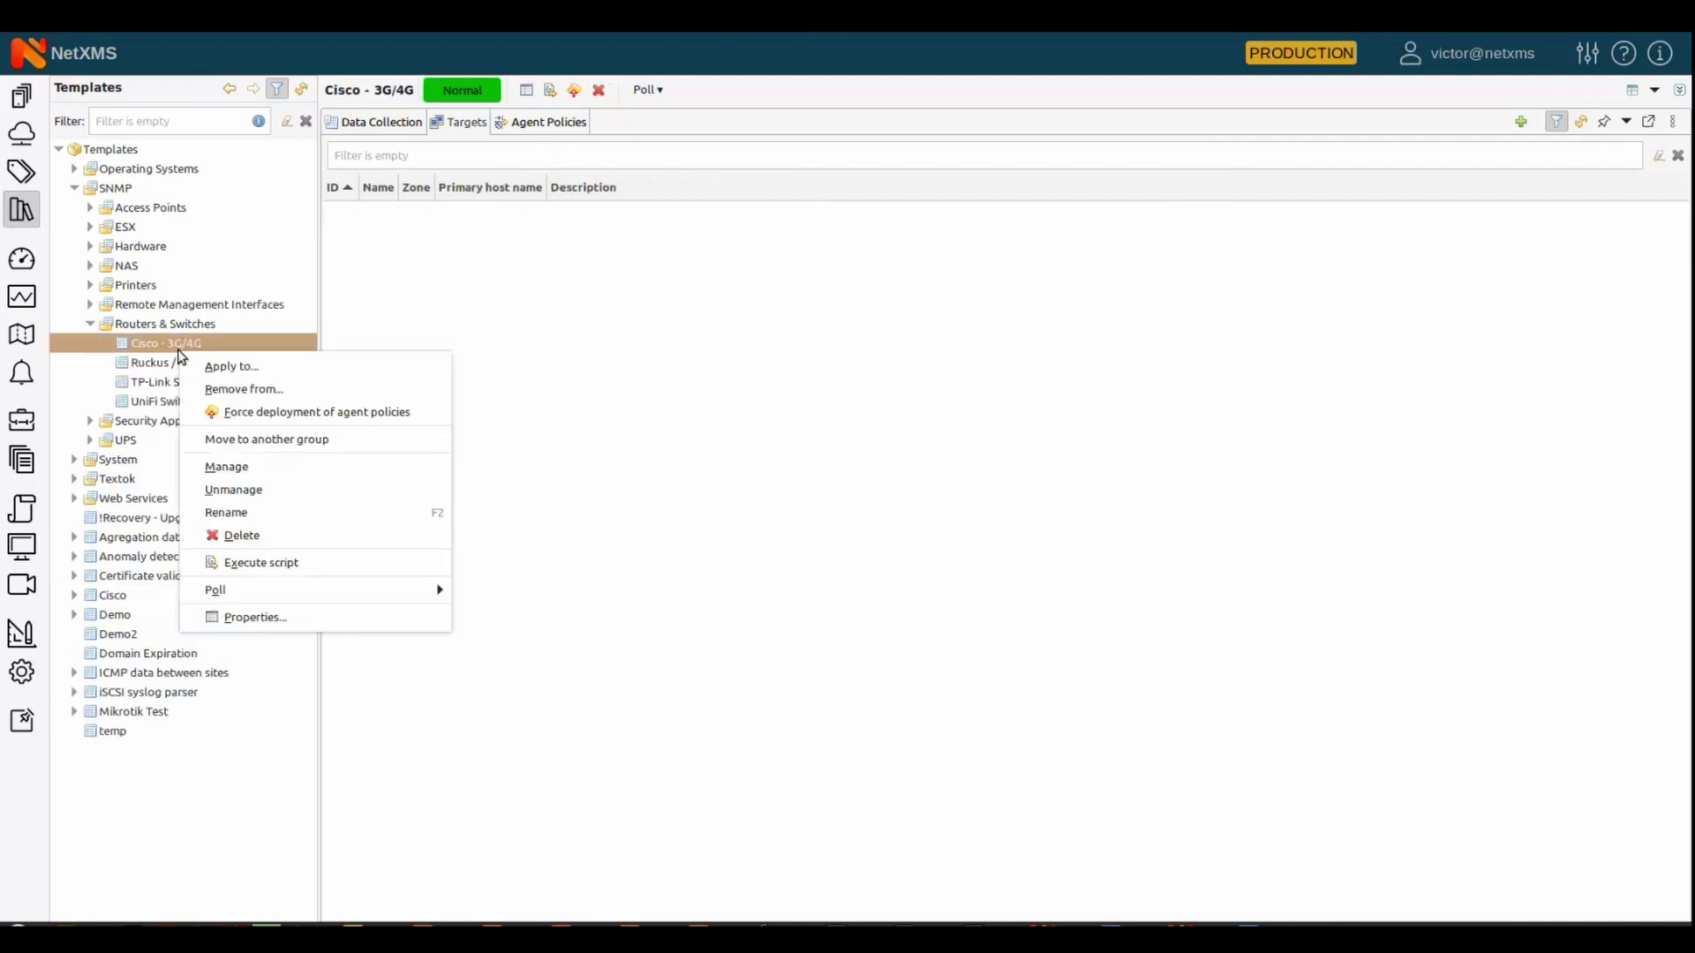
pyautogui.click(255, 617)
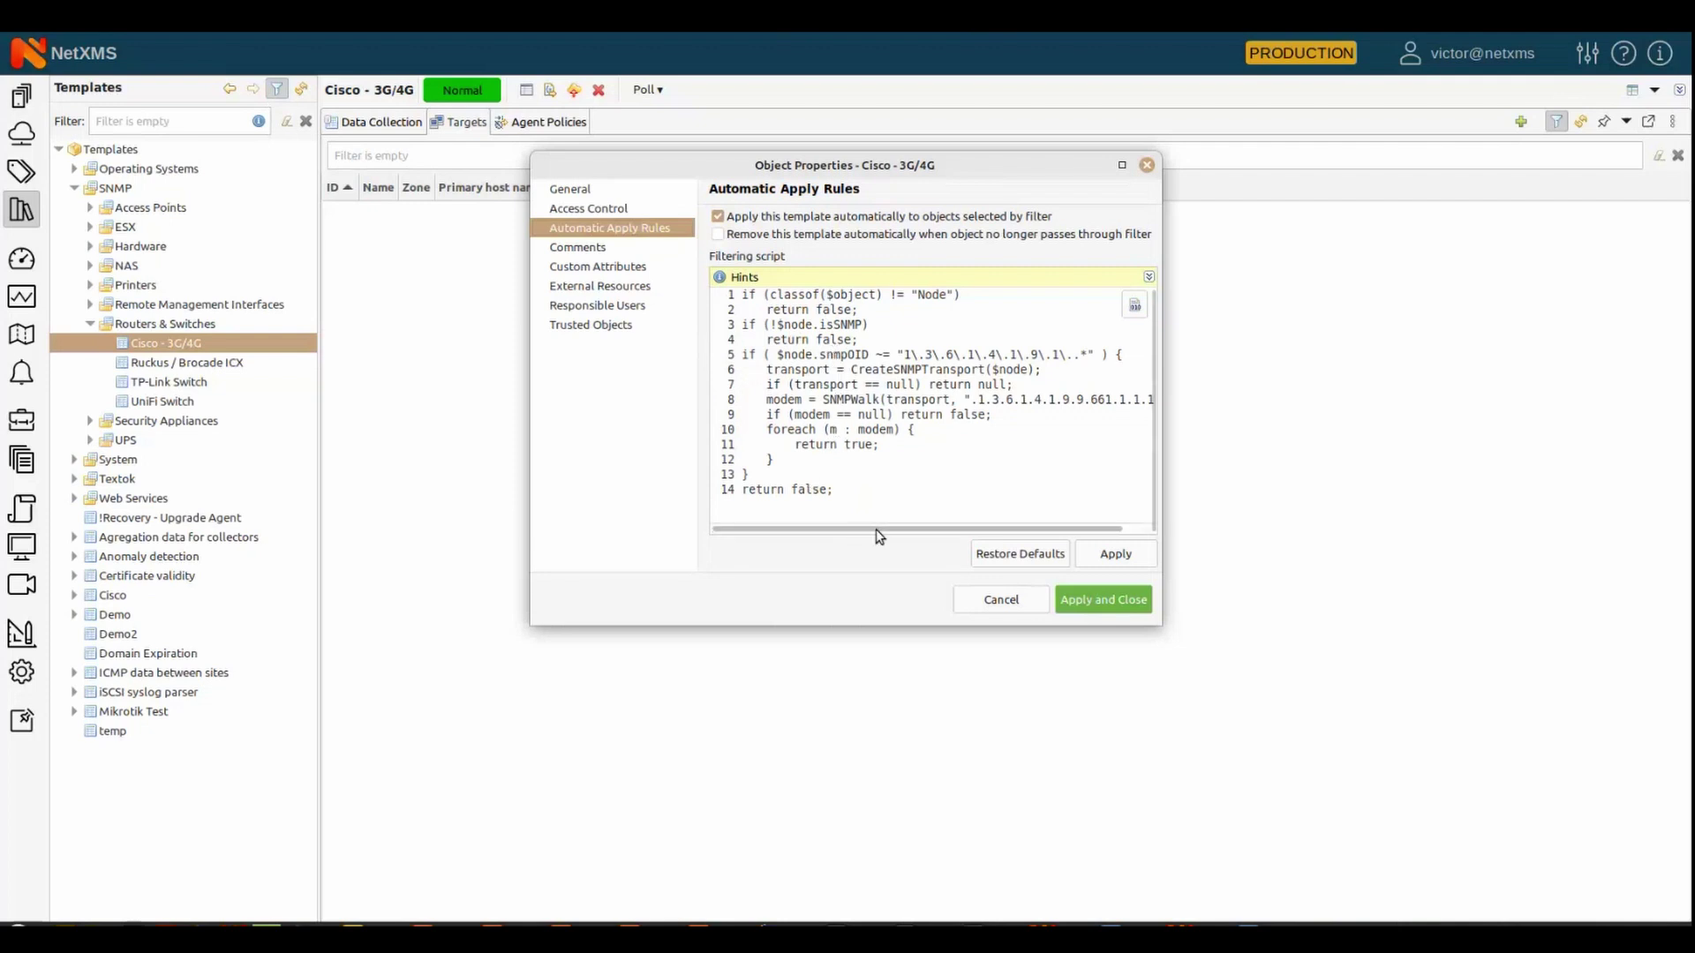
pyautogui.moveTo(958, 529); pyautogui.dragTo(991, 533)
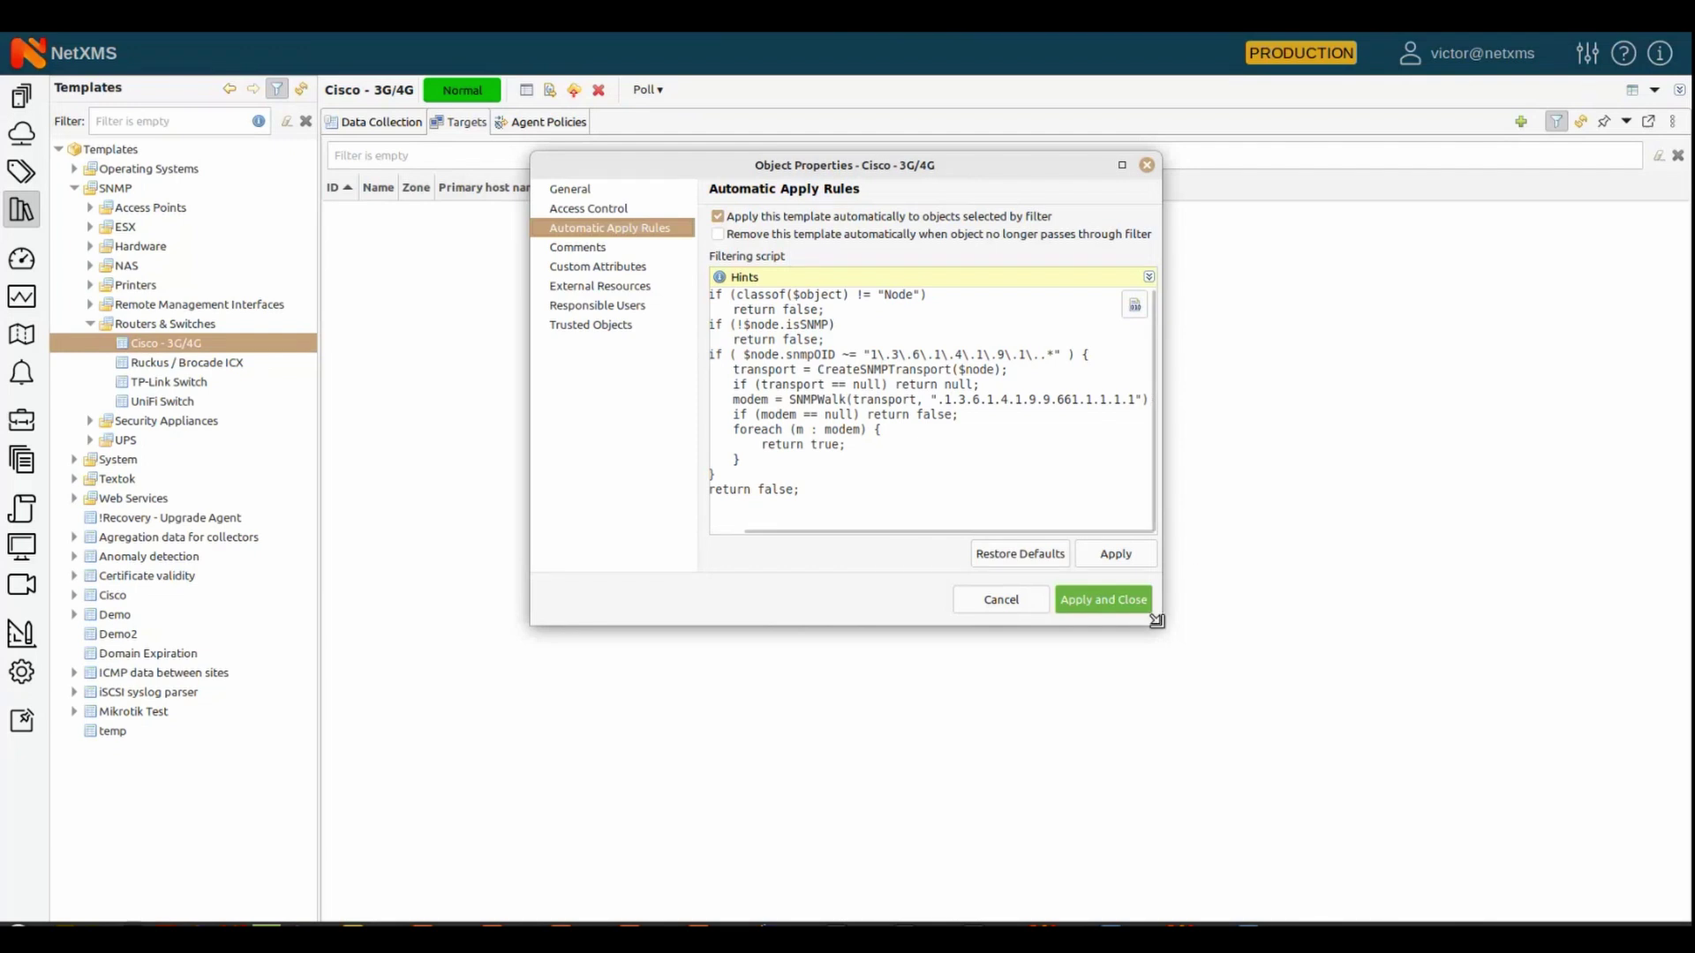
pyautogui.moveTo(1161, 625); pyautogui.dragTo(1231, 669)
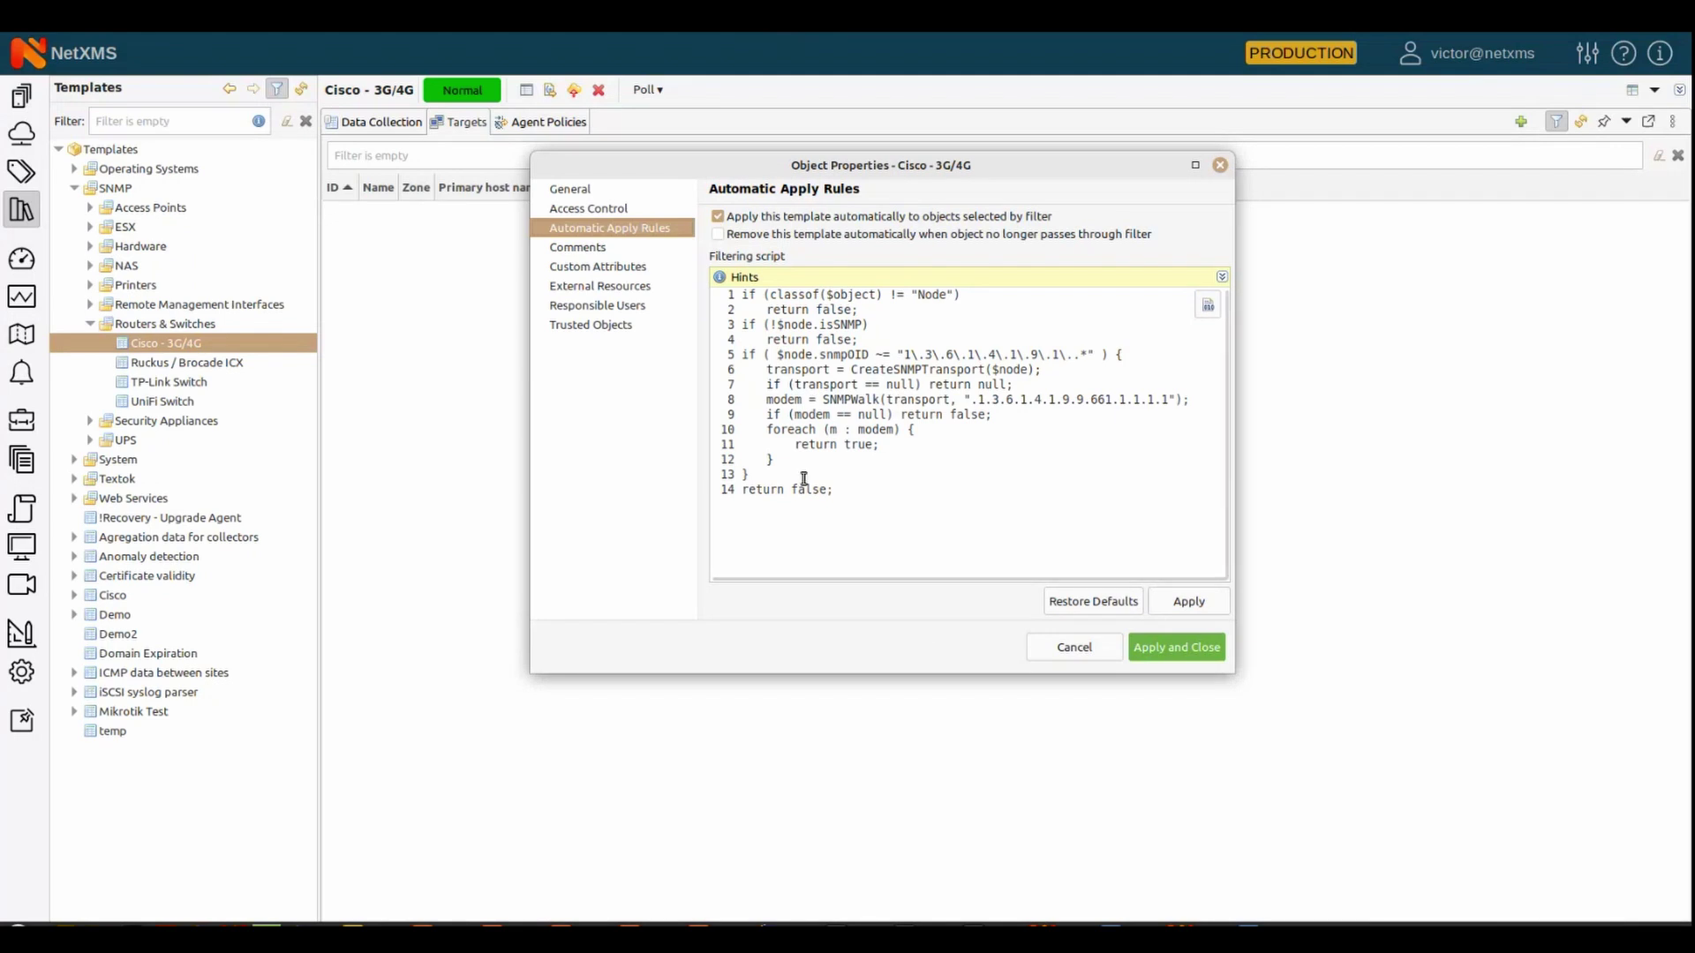
pyautogui.doubleClick(859, 446)
pyautogui.moveTo(880, 445); pyautogui.dragTo(730, 445)
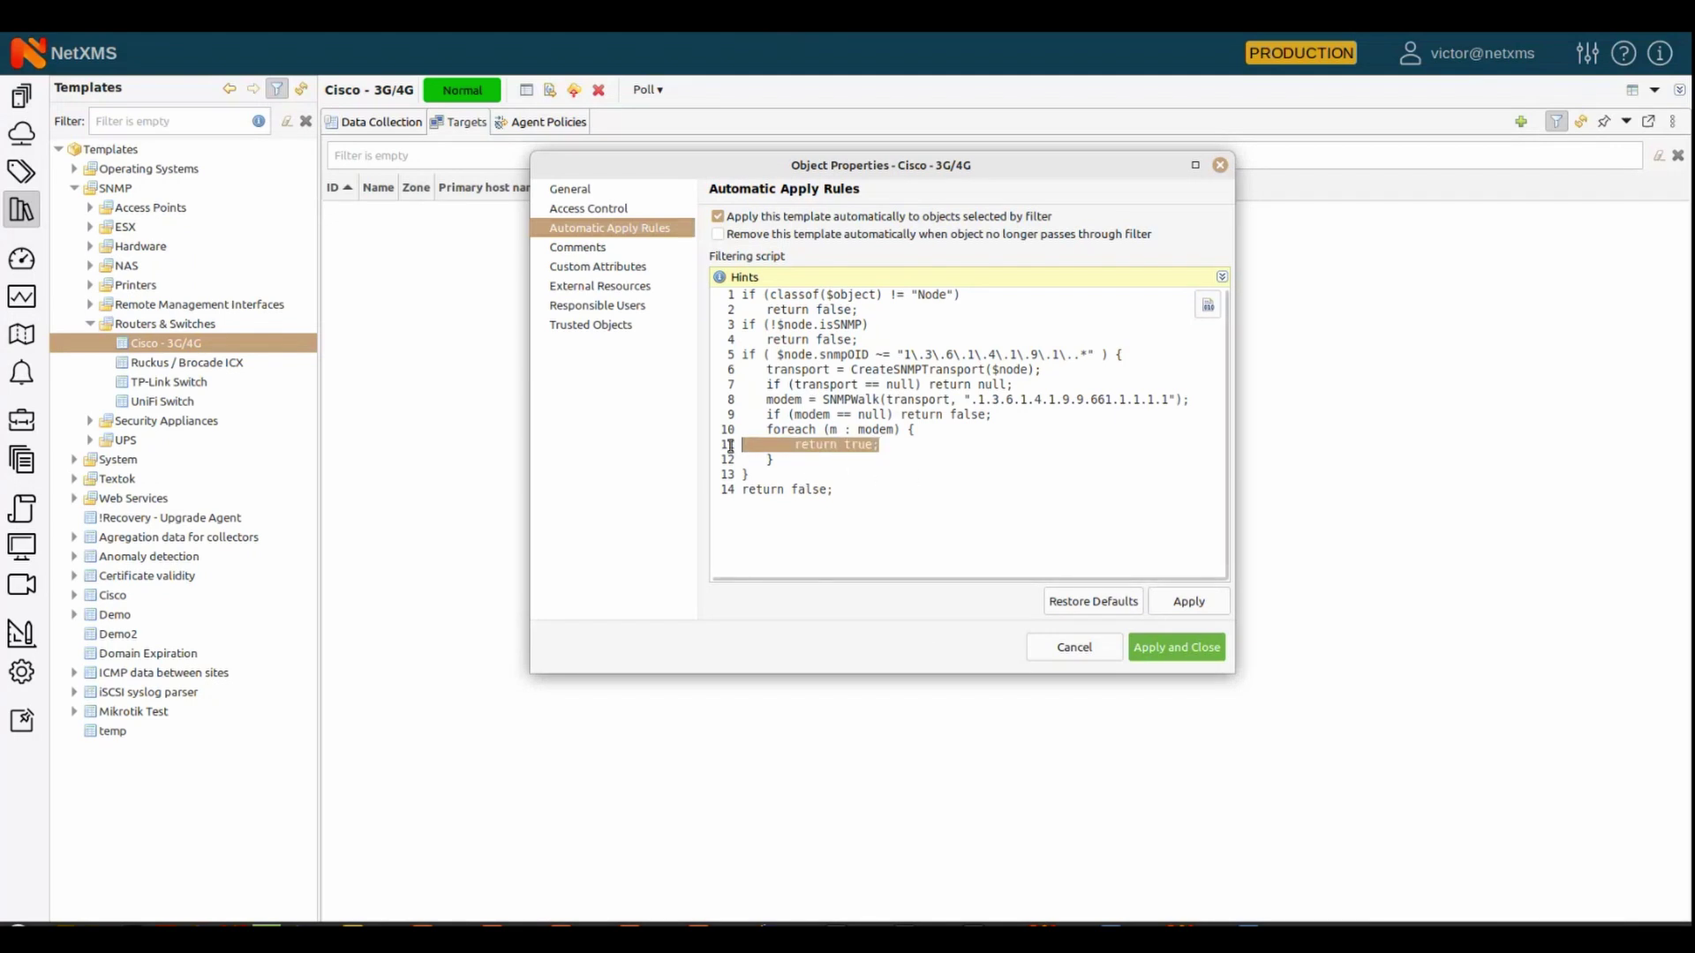
pyautogui.click(1082, 652)
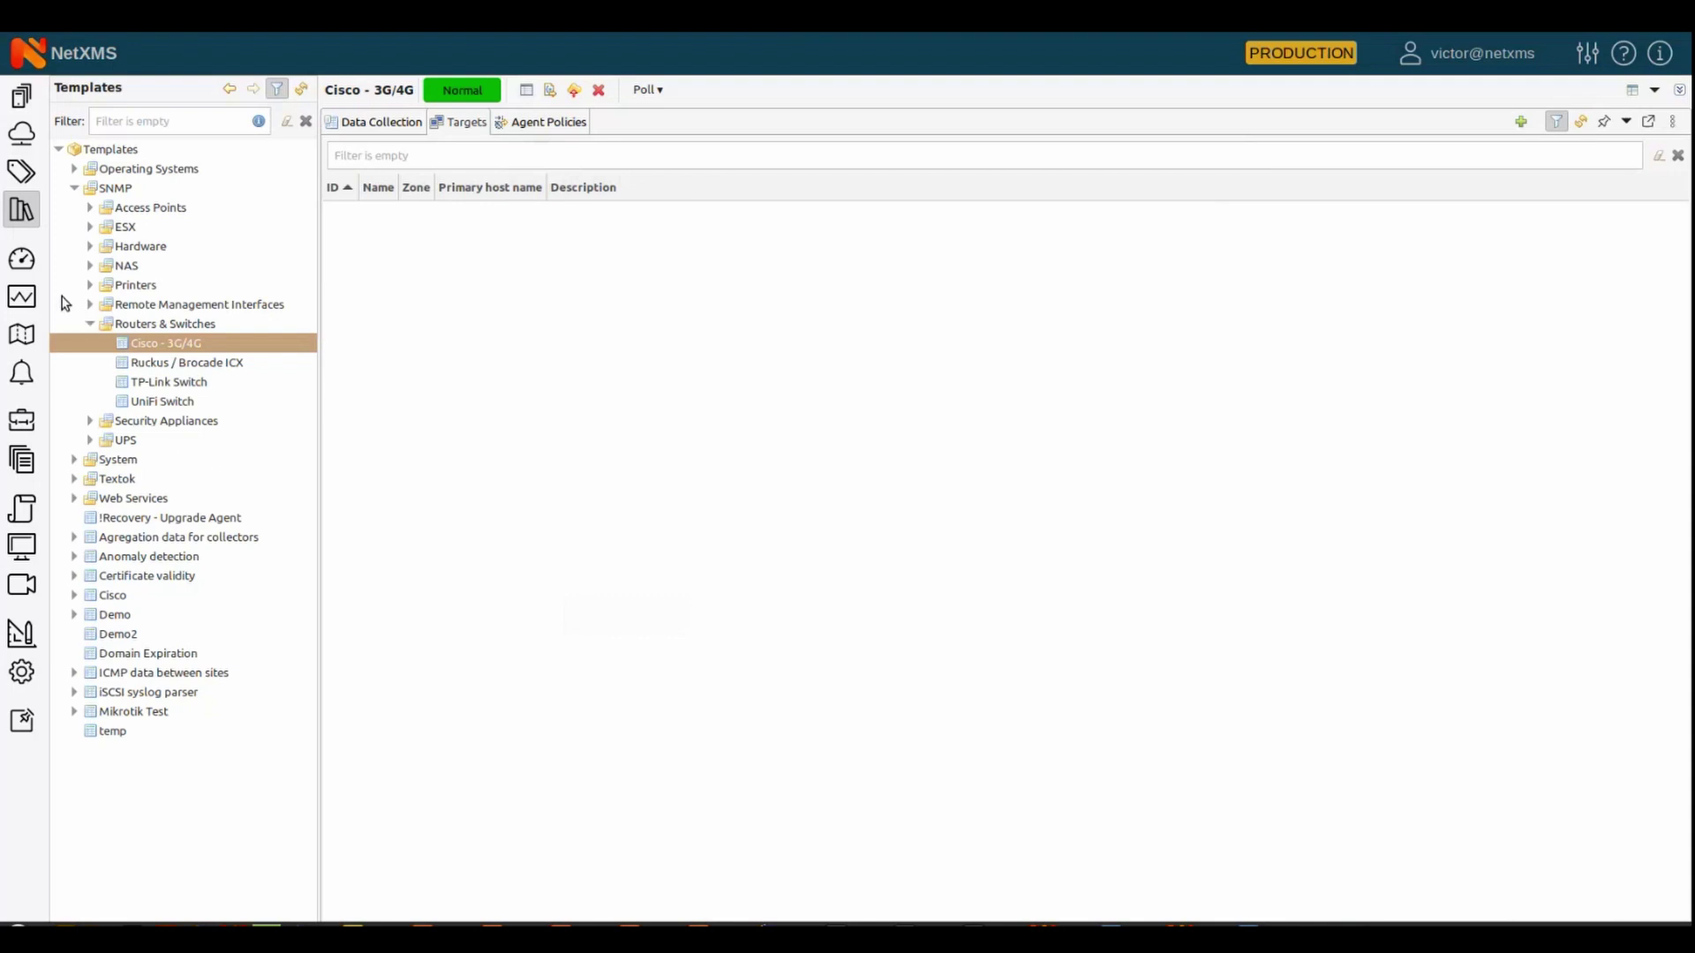
# Inspect the ESX template's apply-rule script matching SNMP OID .1.3.6.1.4.1.6876.4.1, then cancel
pyautogui.click(90, 227)
pyautogui.rightClick(139, 247)
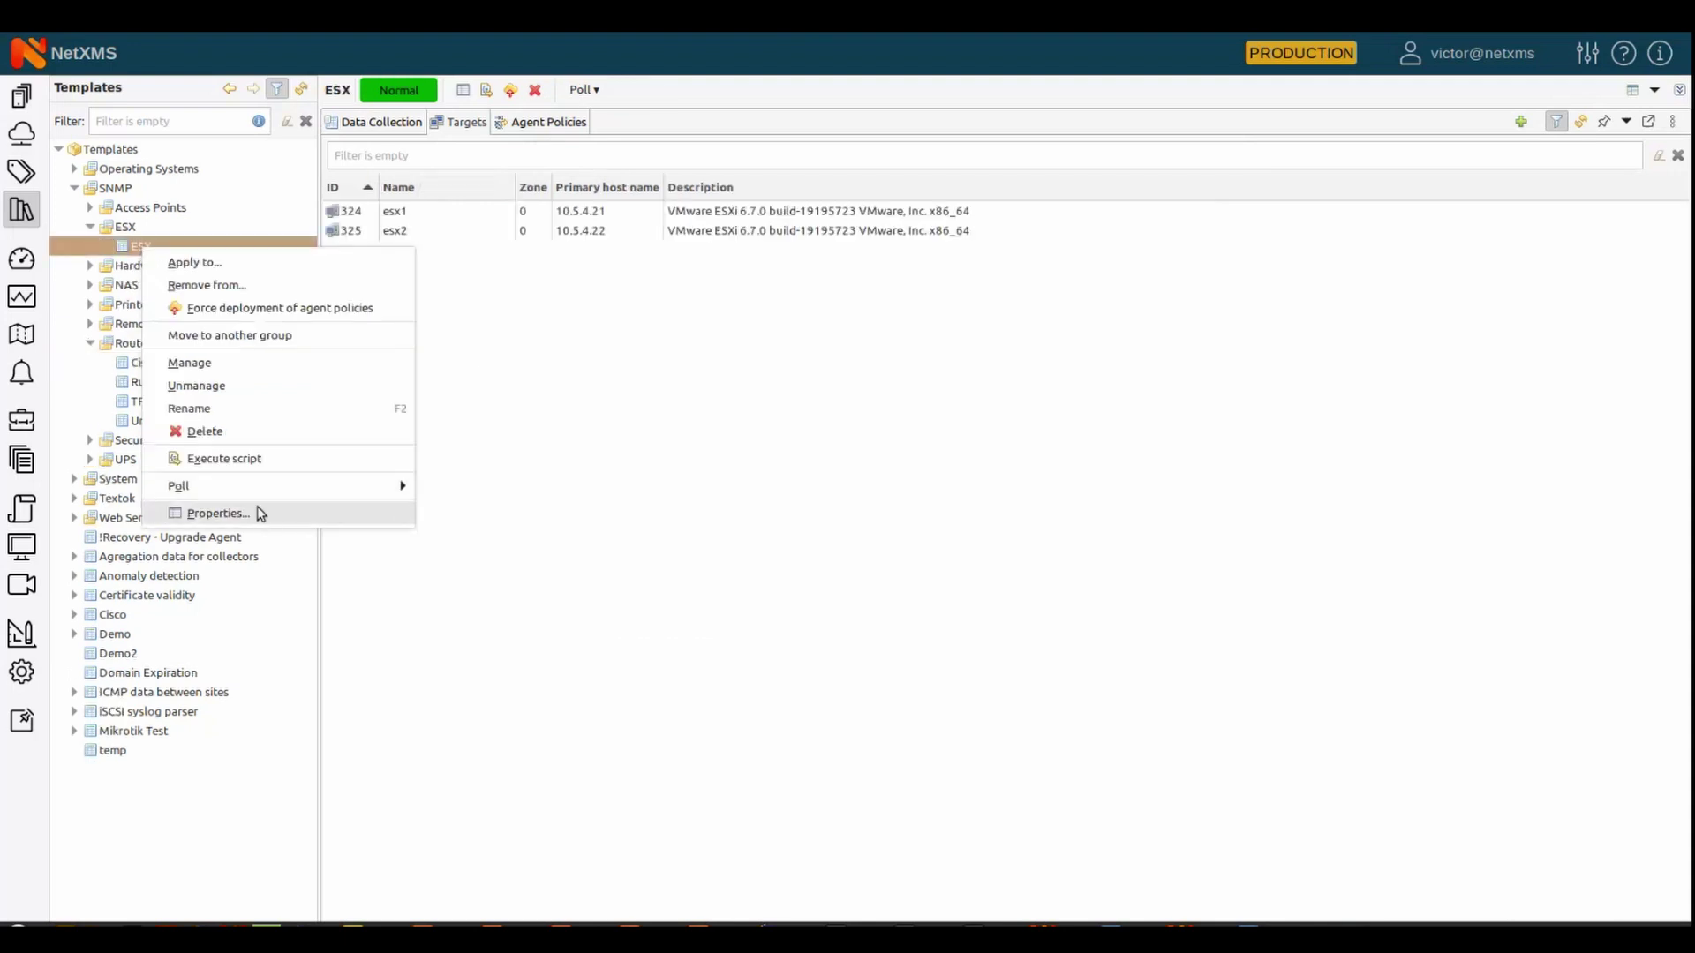
pyautogui.click(218, 513)
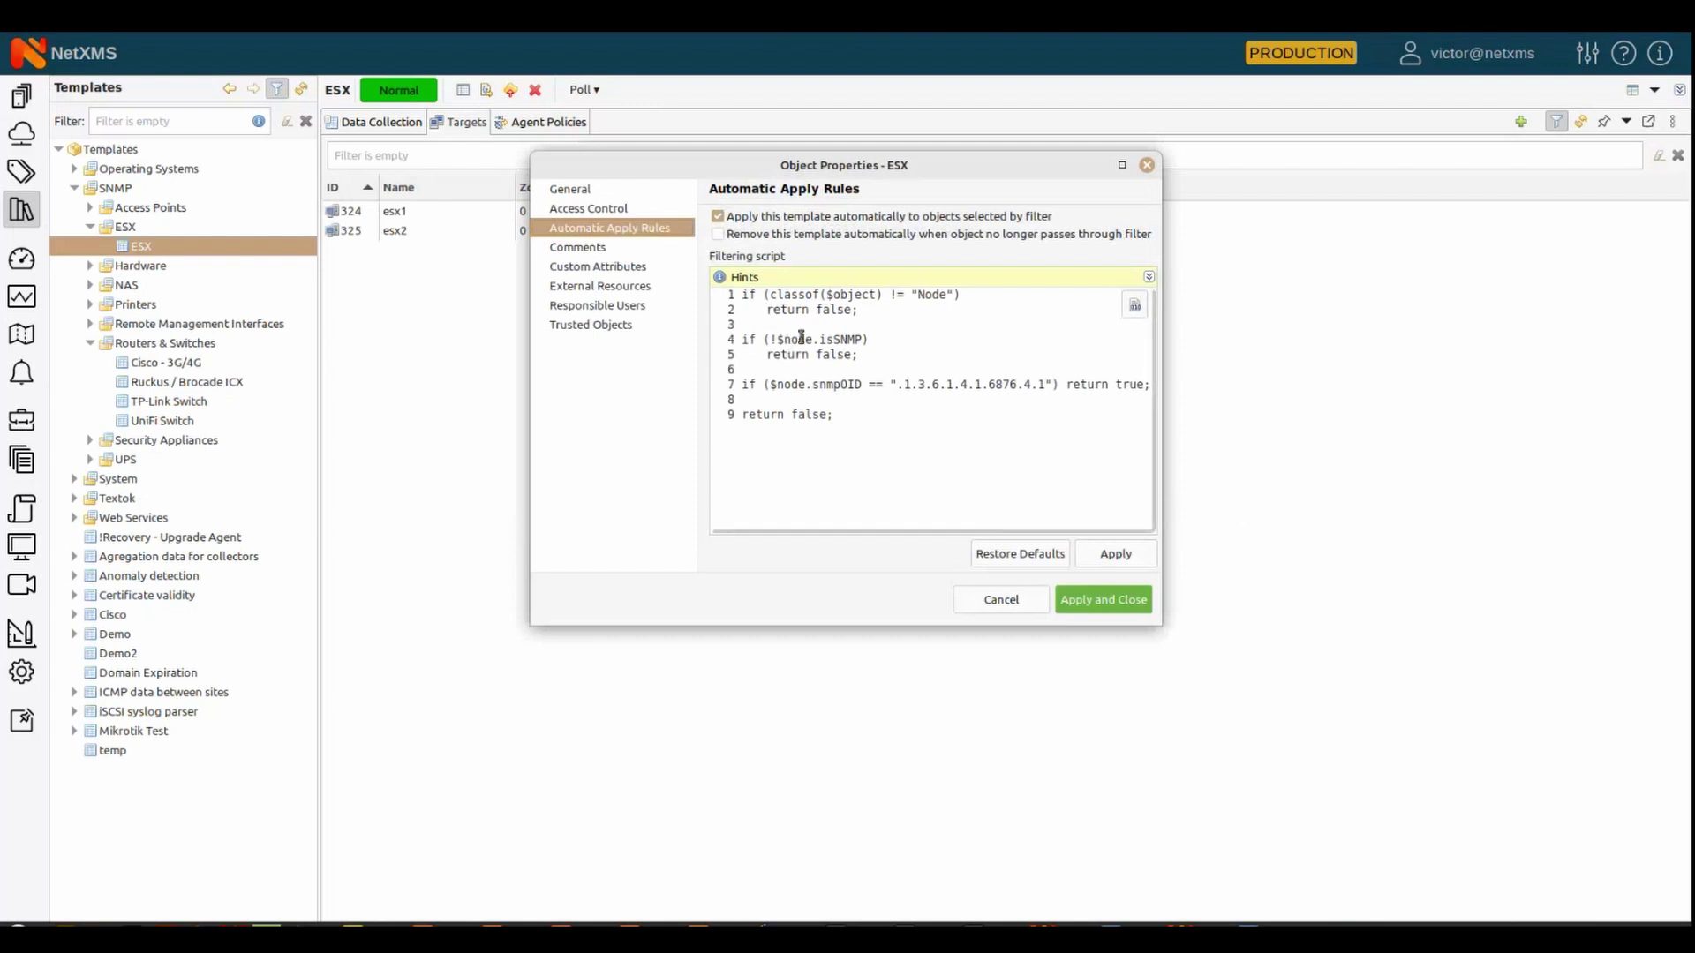
pyautogui.moveTo(765, 331); pyautogui.dragTo(859, 311)
pyautogui.click(860, 310)
pyautogui.moveTo(895, 386); pyautogui.dragTo(1047, 384)
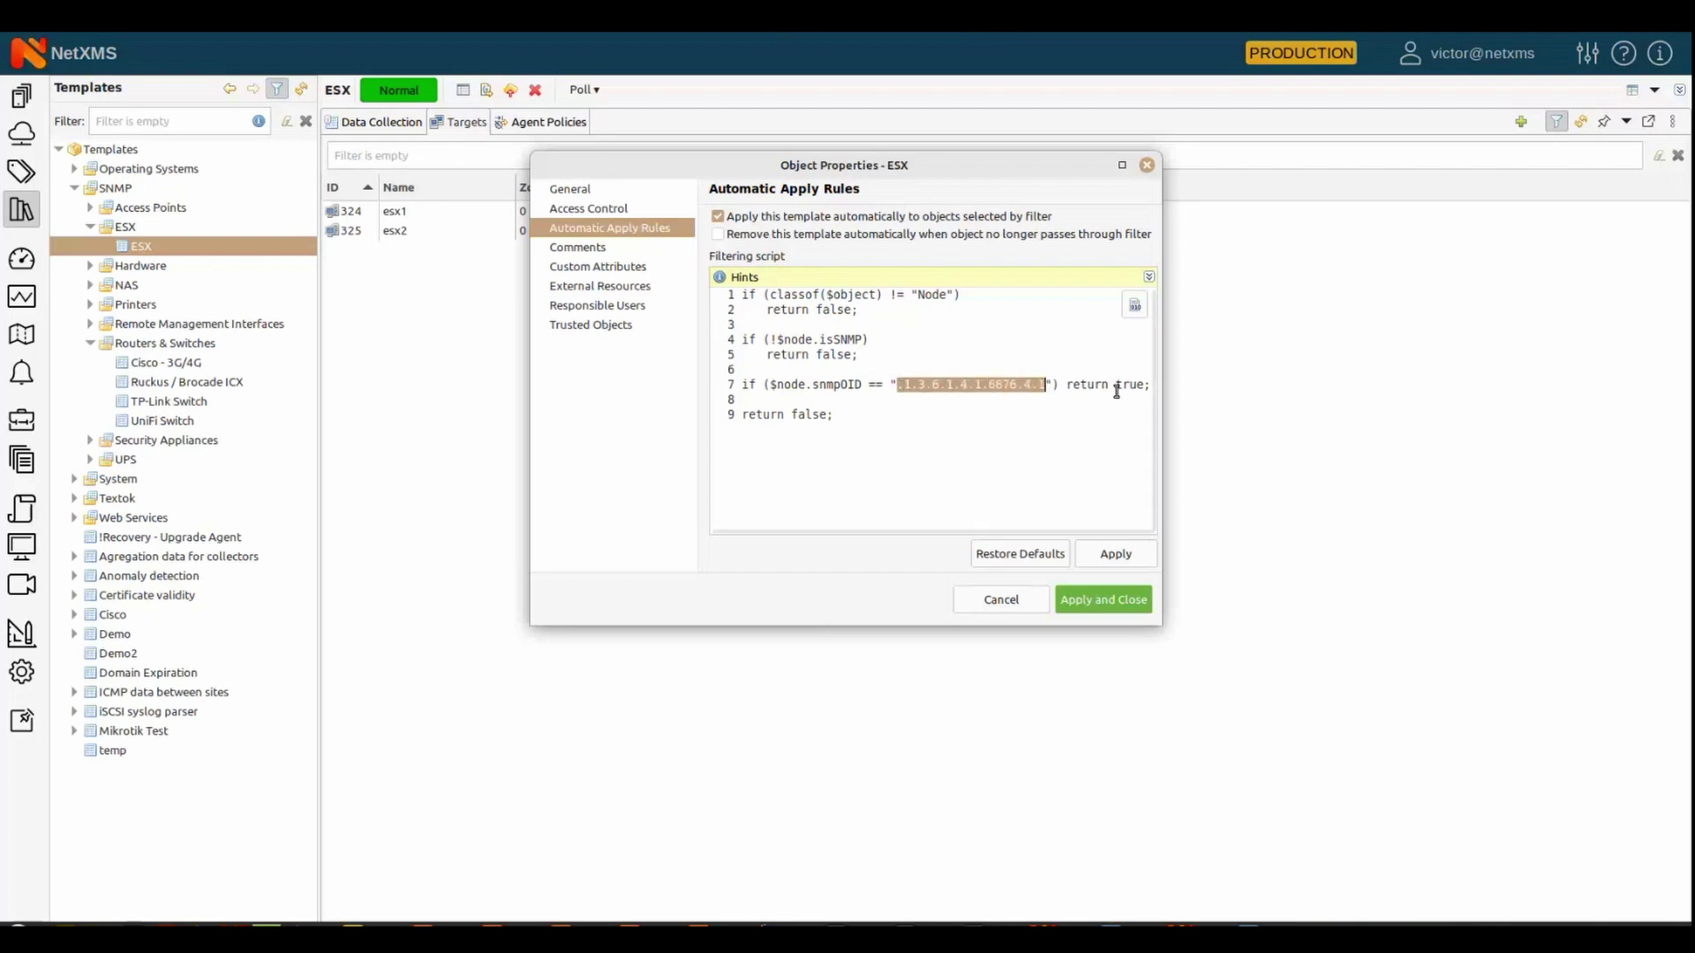
pyautogui.click(1017, 600)
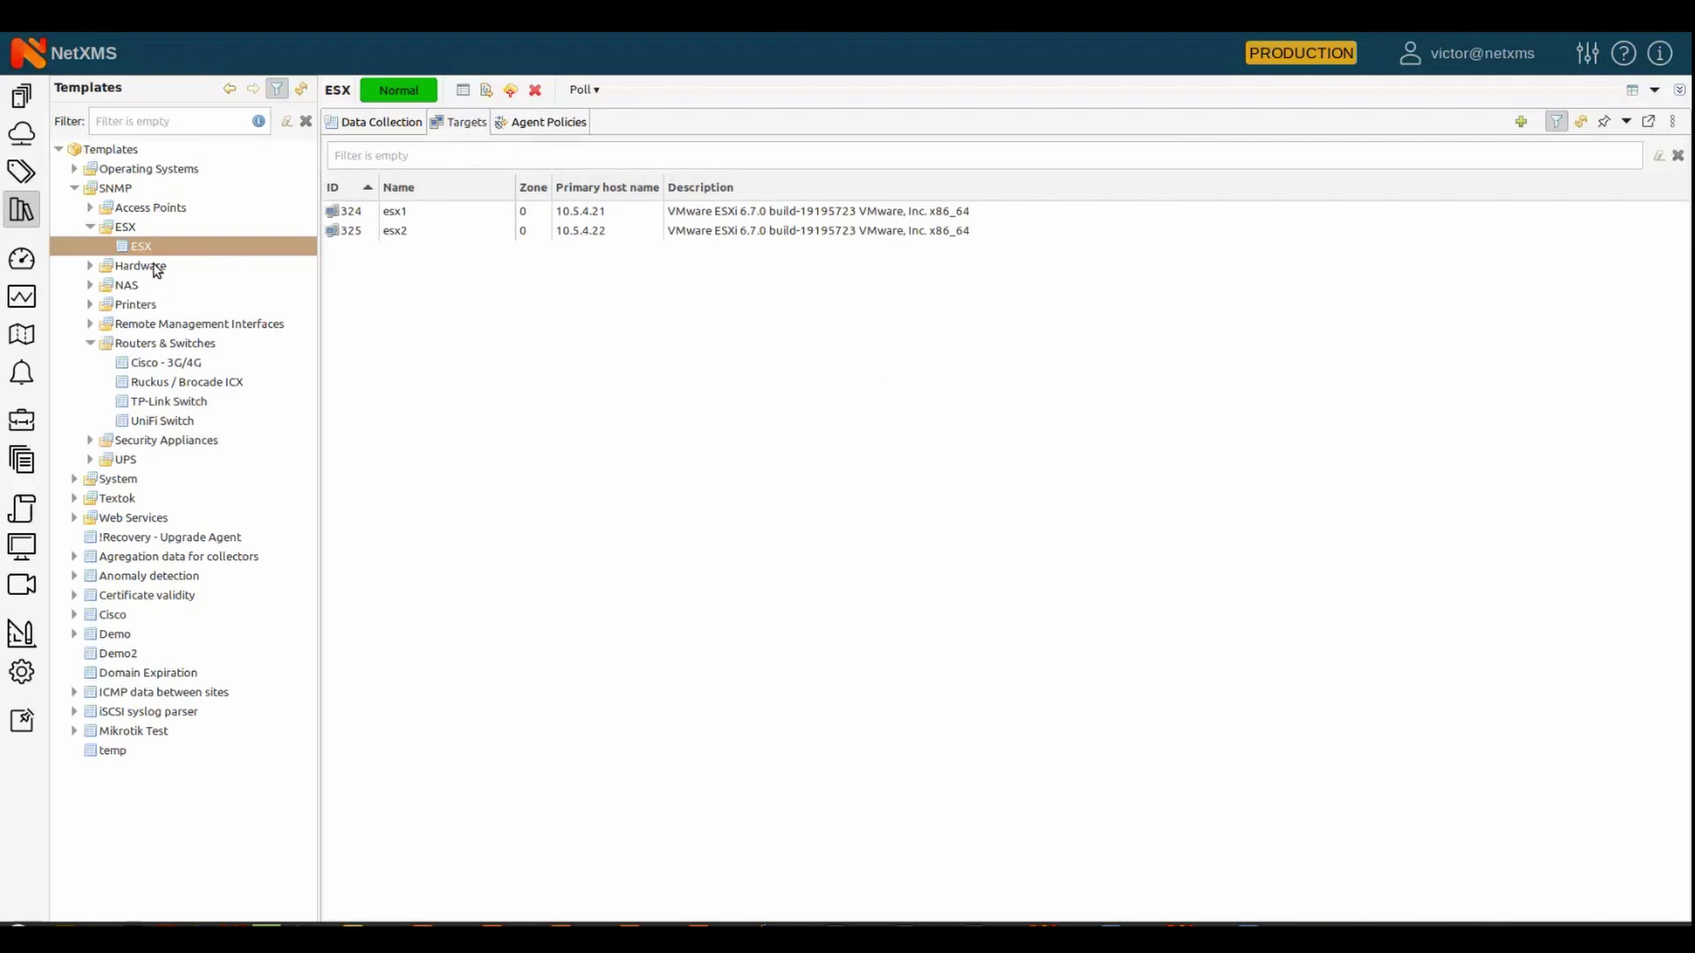
# Return to N-TRON Switch eb:6d:80's Data Collection list showing System description from Templates/Demo2
pyautogui.click(21, 95)
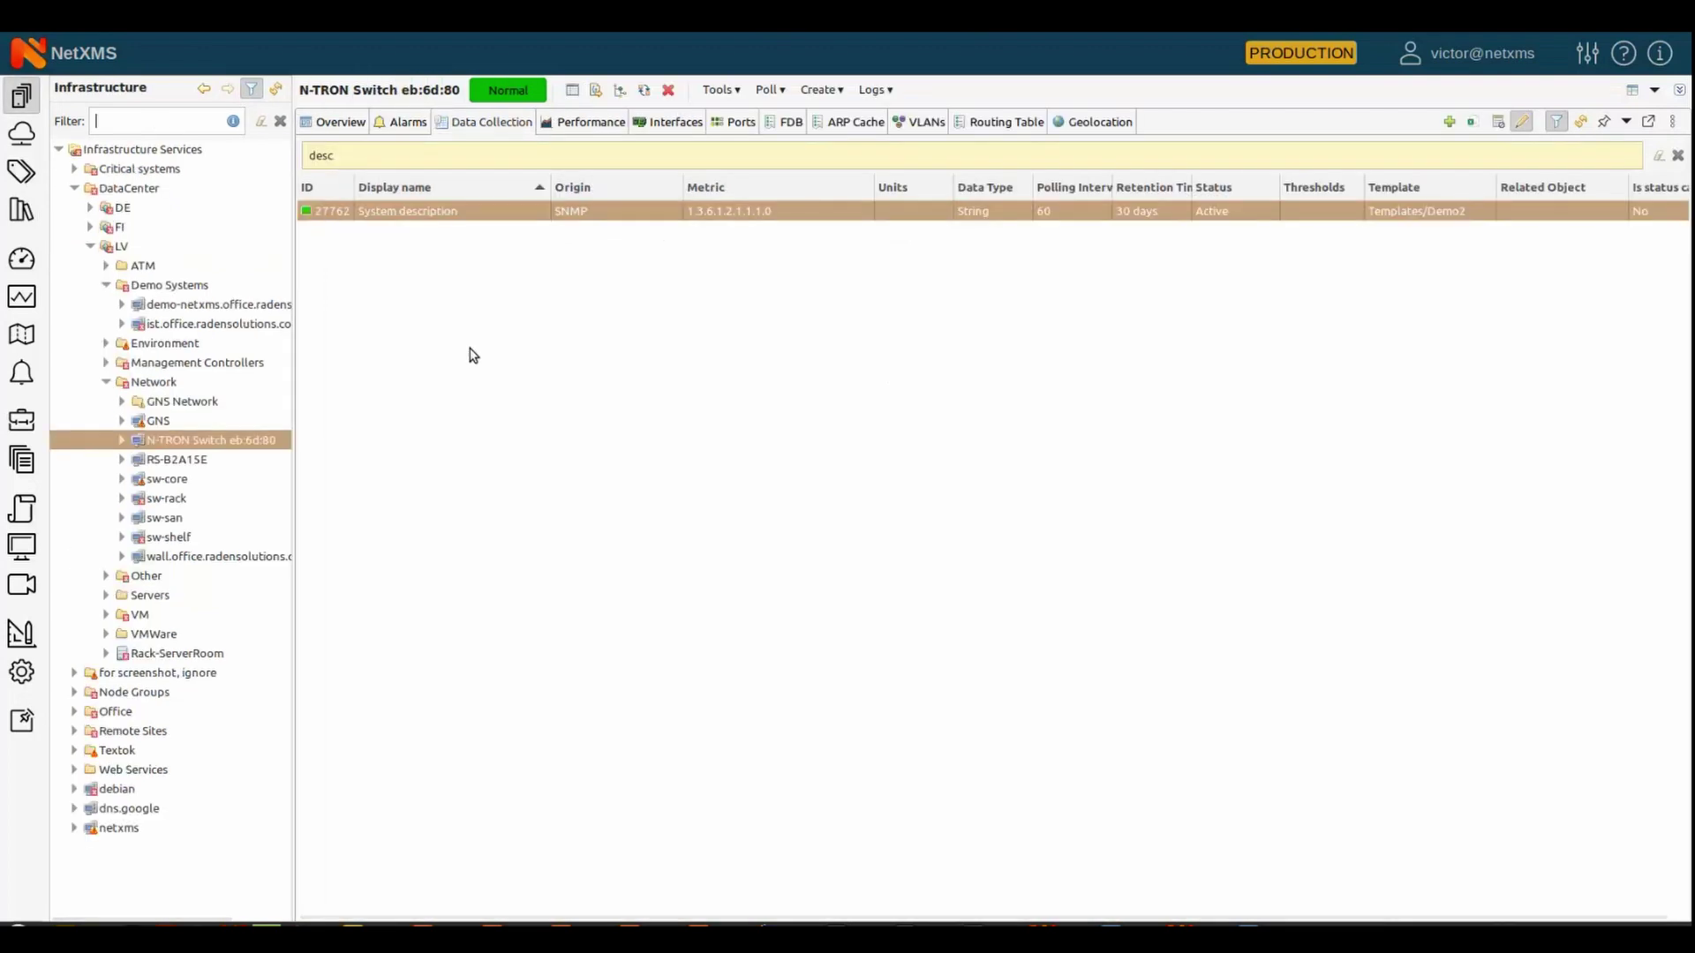